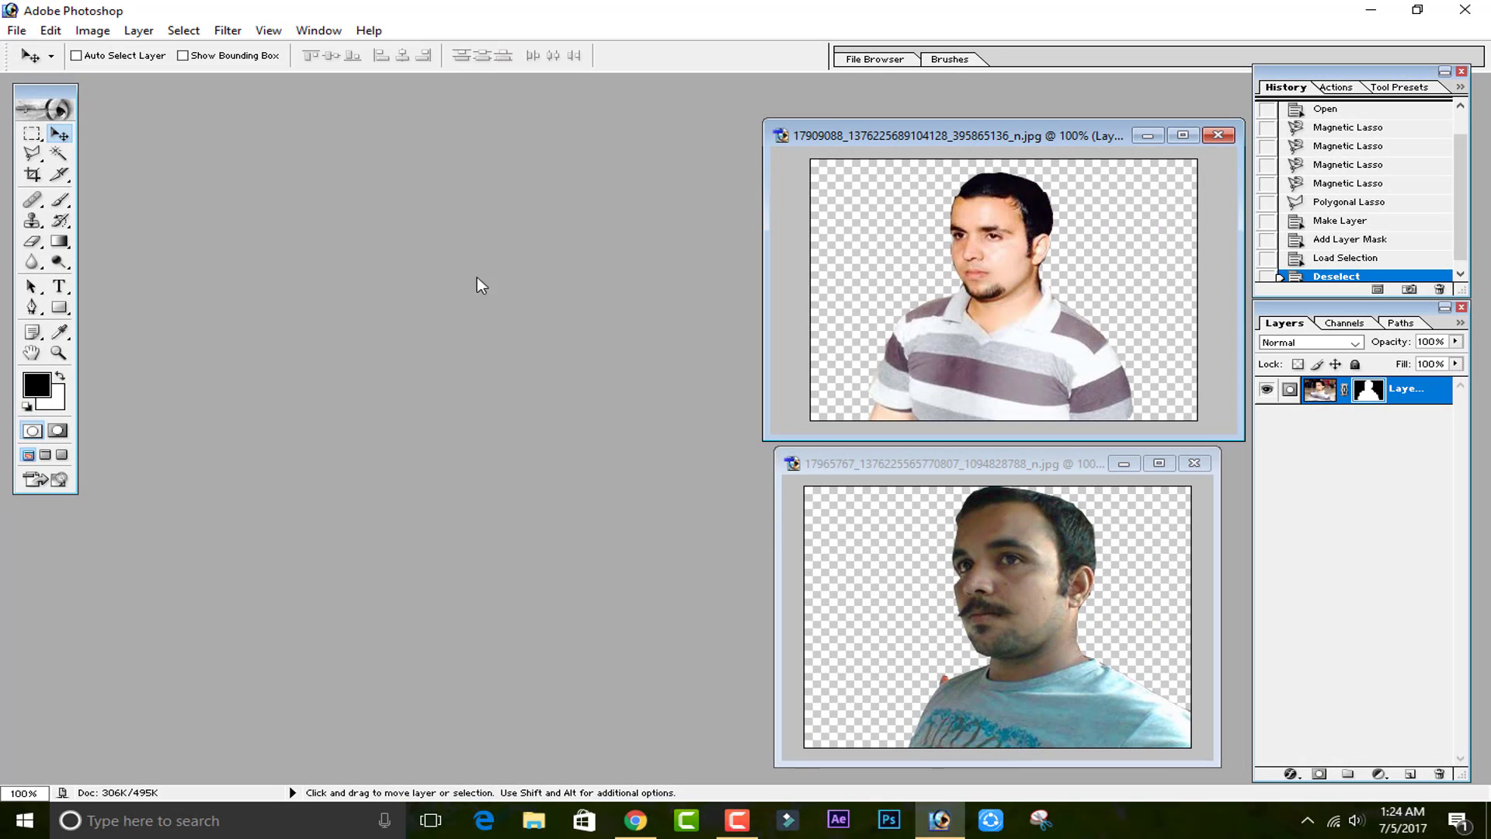
Create a new document with the 1280 x 720 HDTV 720P preset size and move its window aside.
left_click(17, 32)
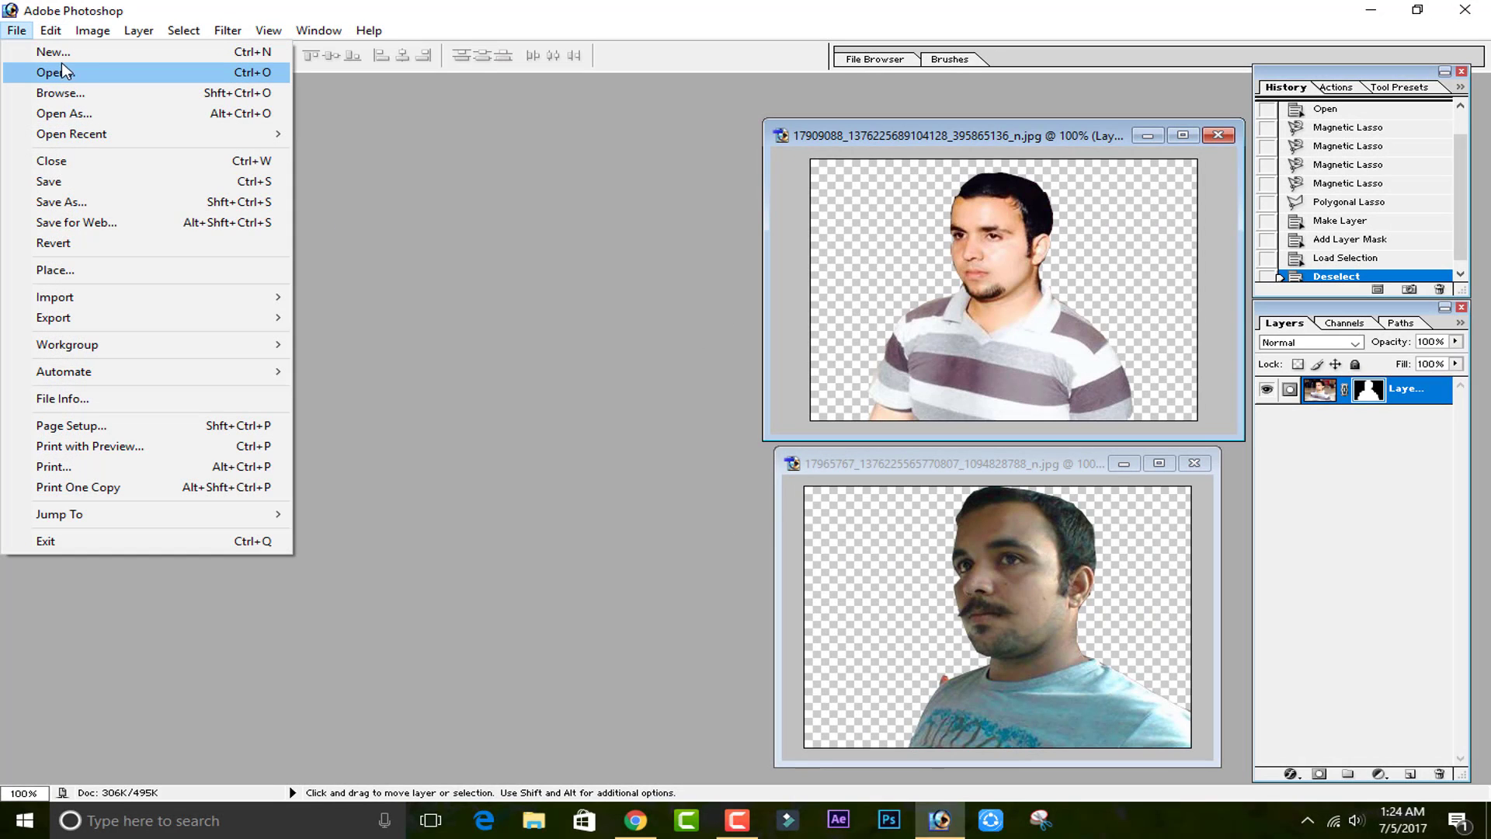
left_click(53, 51)
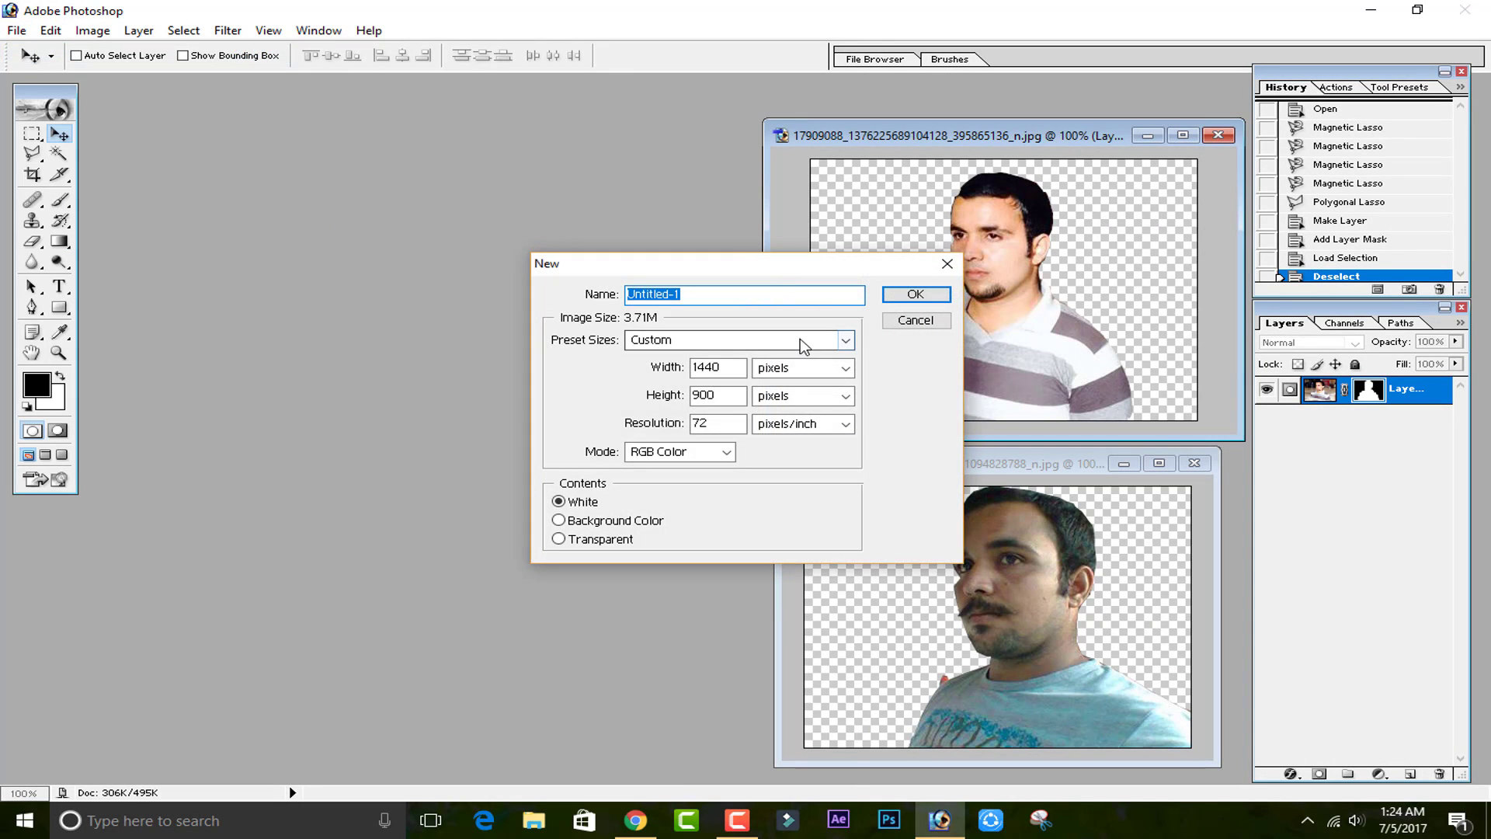
left_click(804, 346)
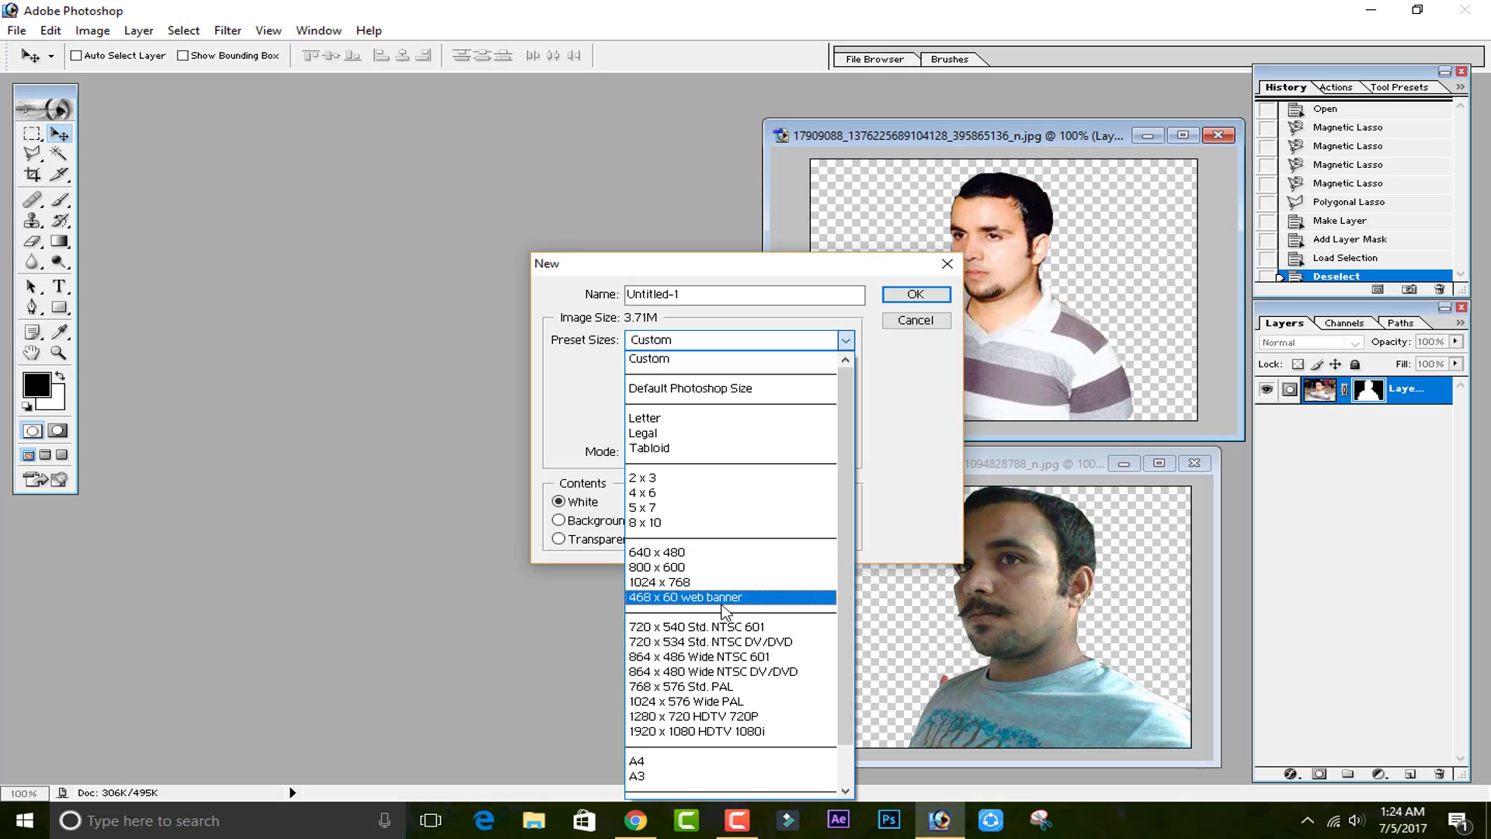
left_click(742, 716)
left_click(905, 300)
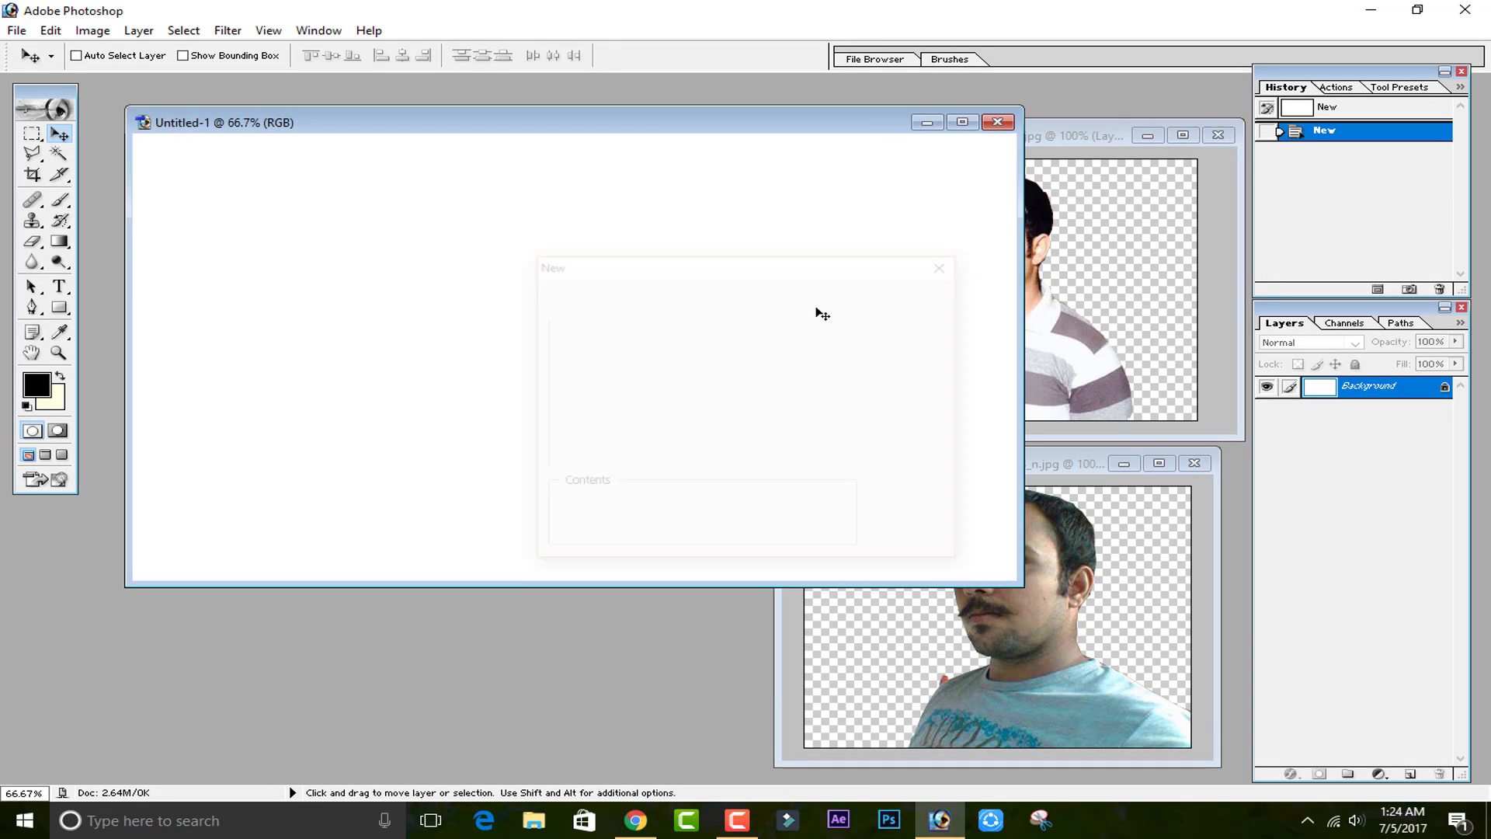
left_click_drag(617, 127, 444, 105)
left_click(1034, 134)
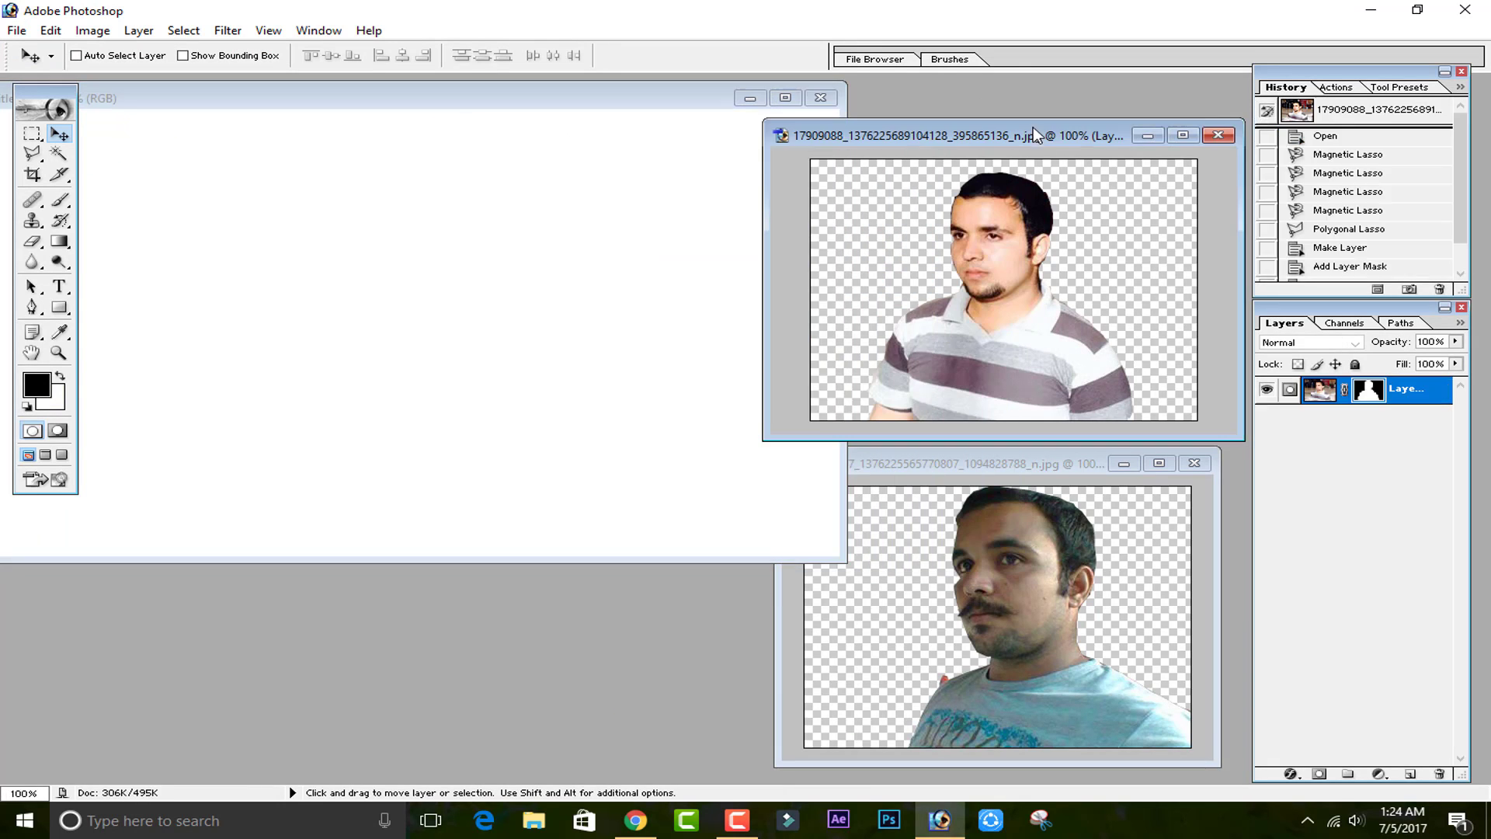
Switch to the web browser and open a new tab.
left_click(635, 820)
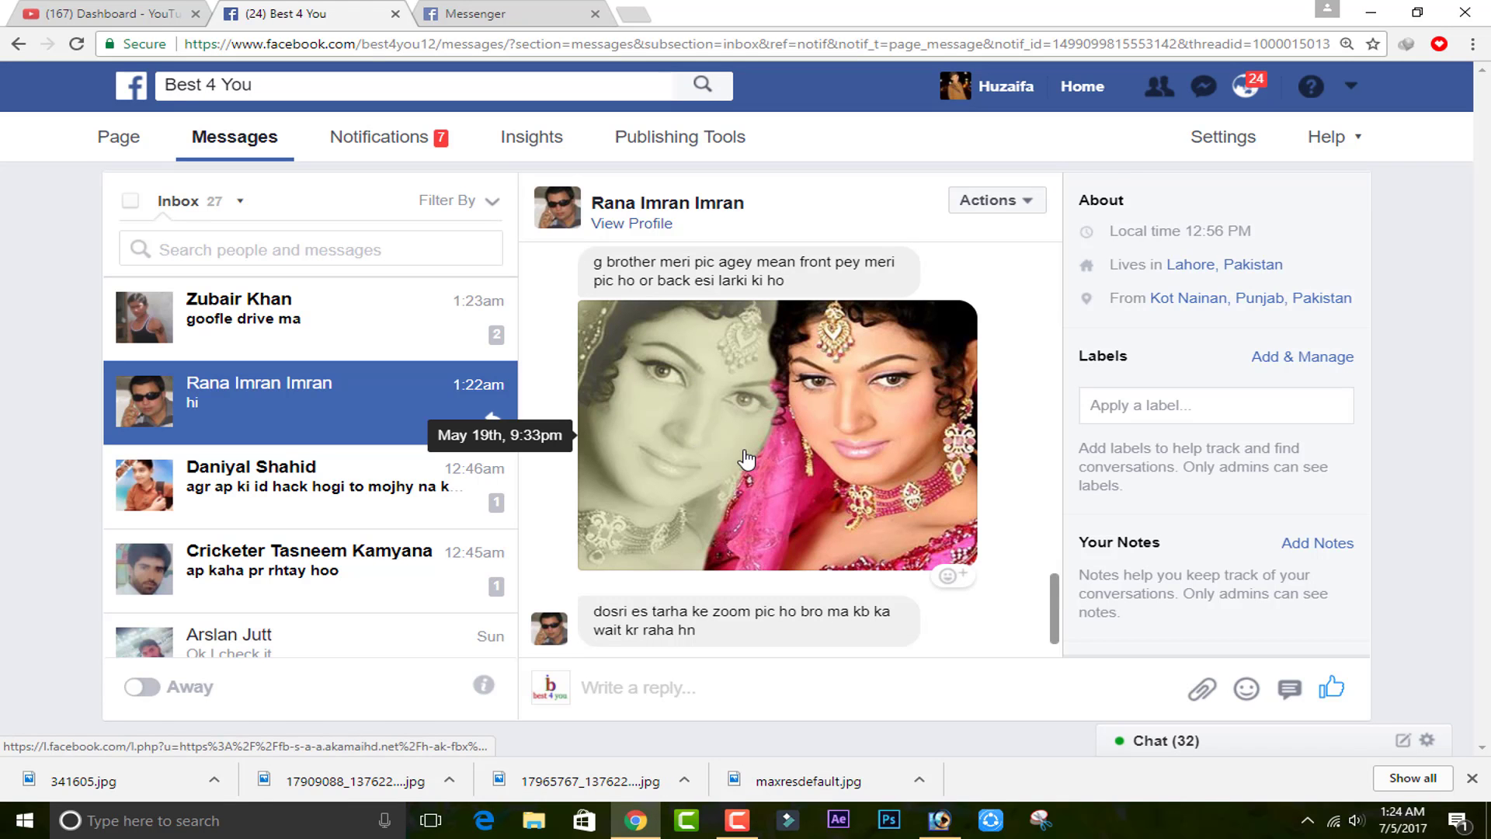
scroll(746, 460, "up", 5)
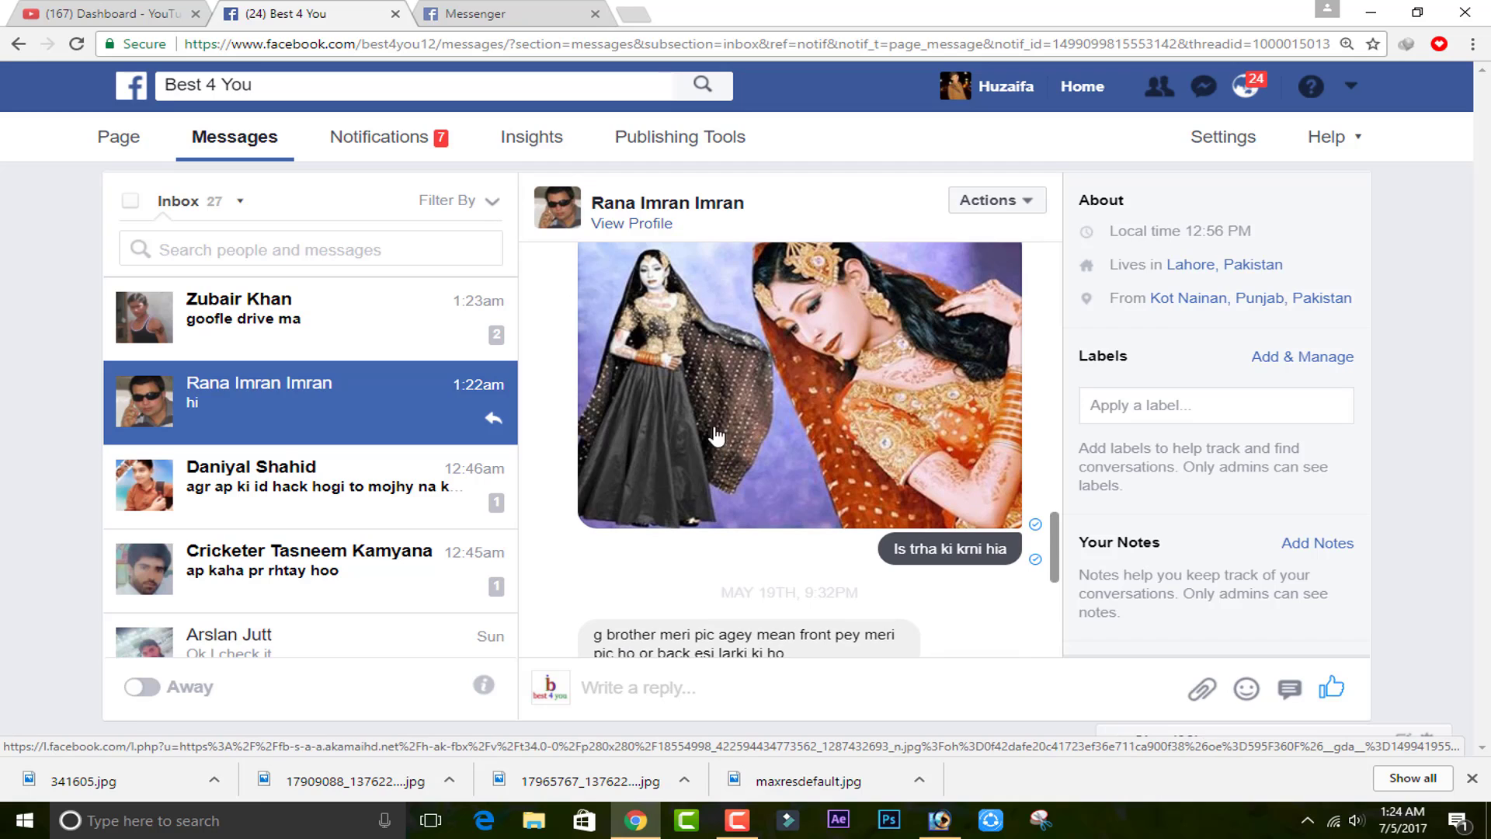
left_click(553, 14)
left_click(635, 16)
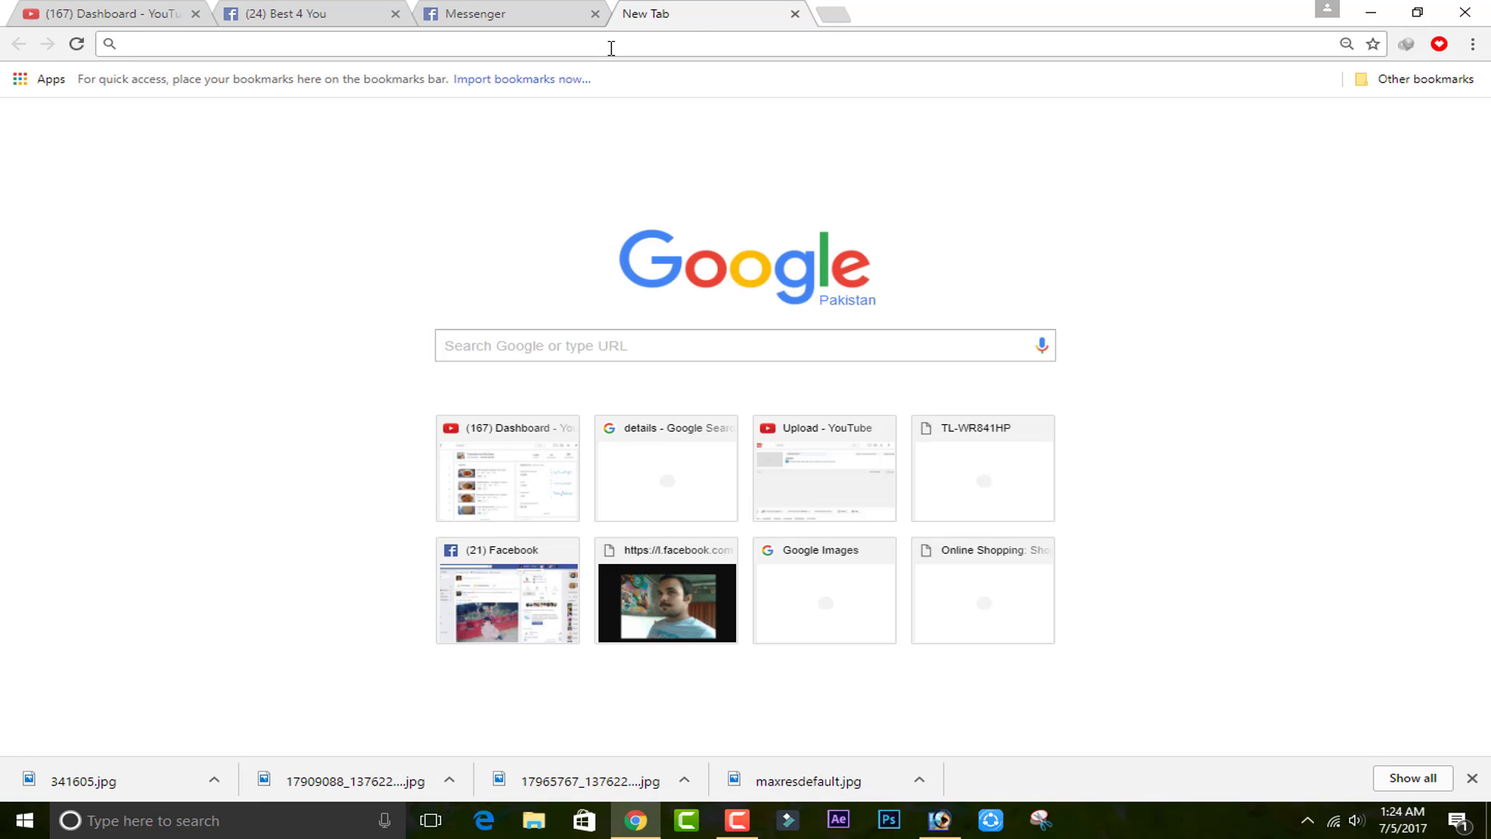
Search Google for "color background".
type("color")
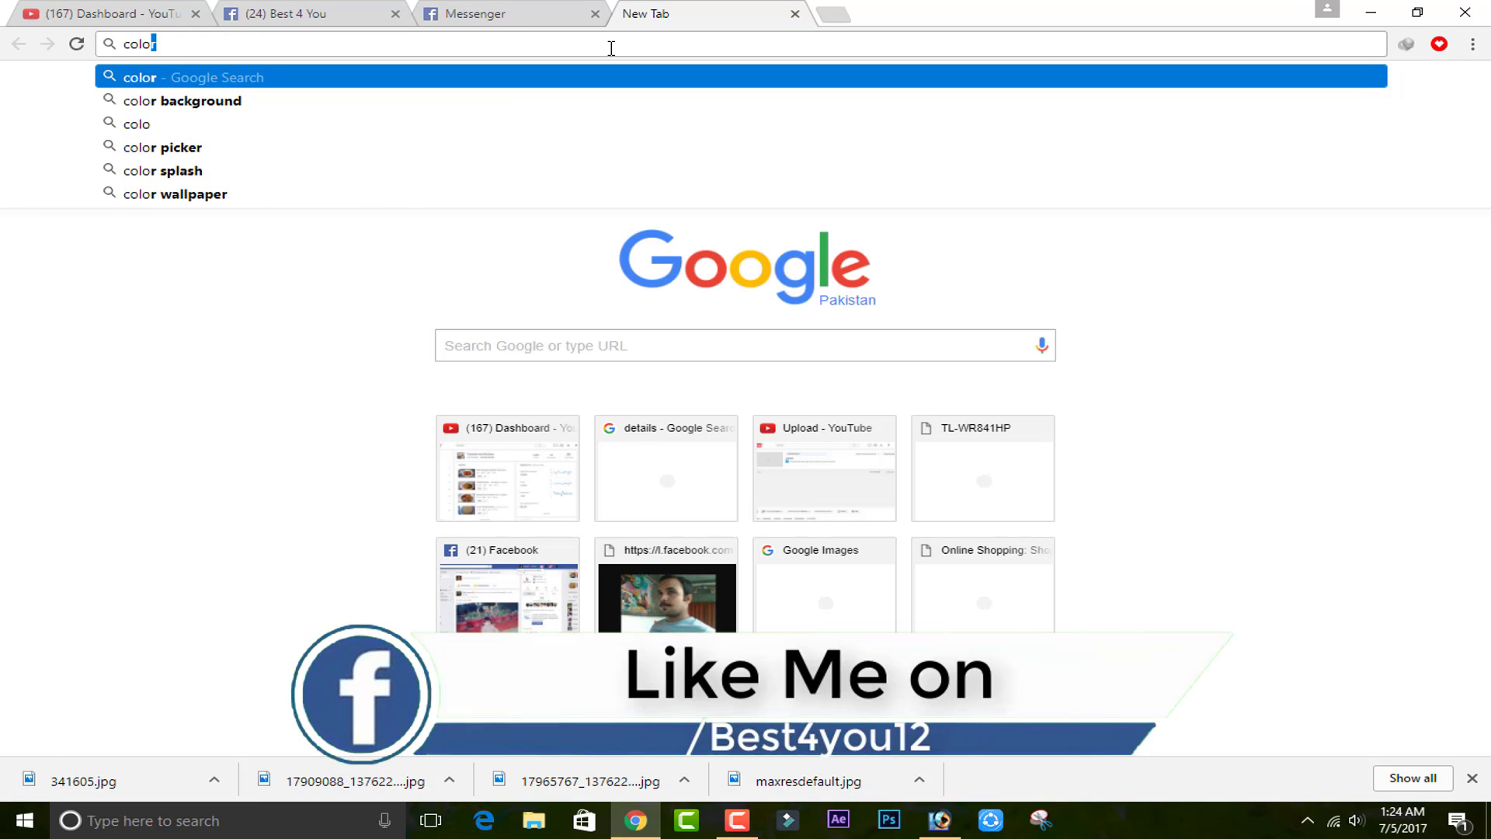
key("Down")
type("\\")
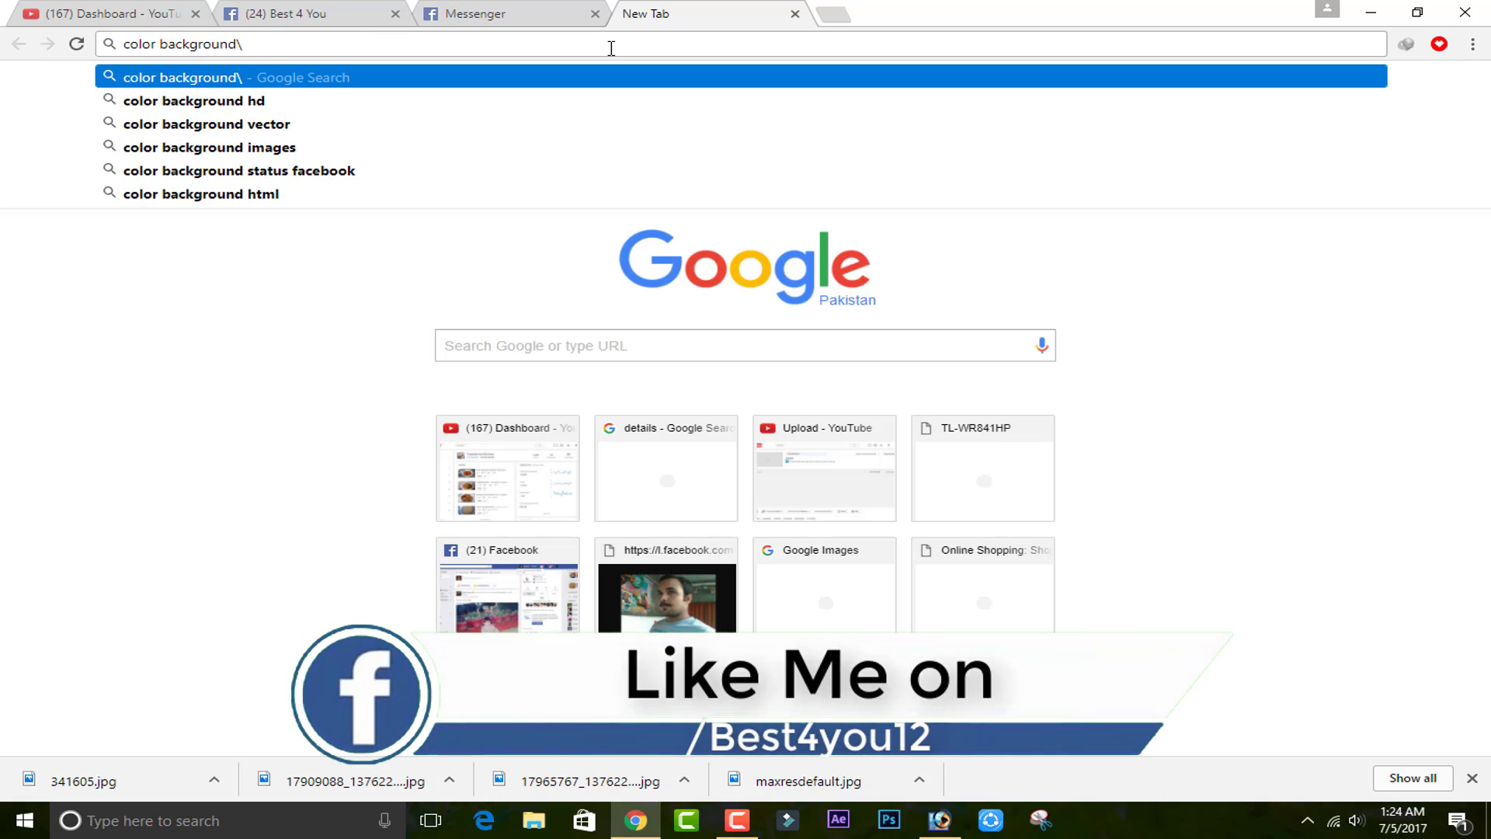
key("BackSpace")
key("Return")
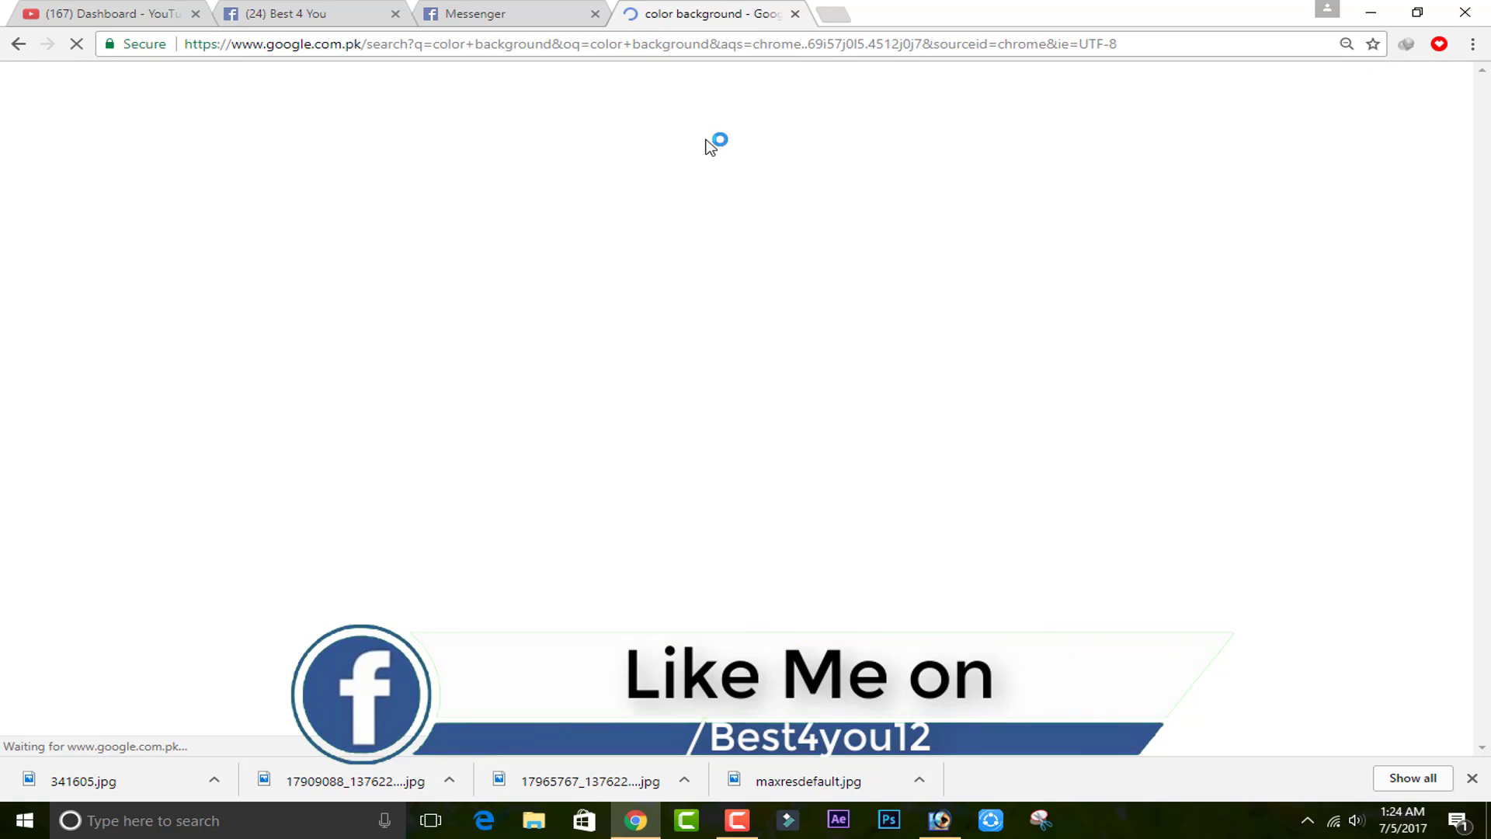
Browse the image results and view the full-size blue-pink bokeh wallpaper, then close its tab.
left_click(244, 150)
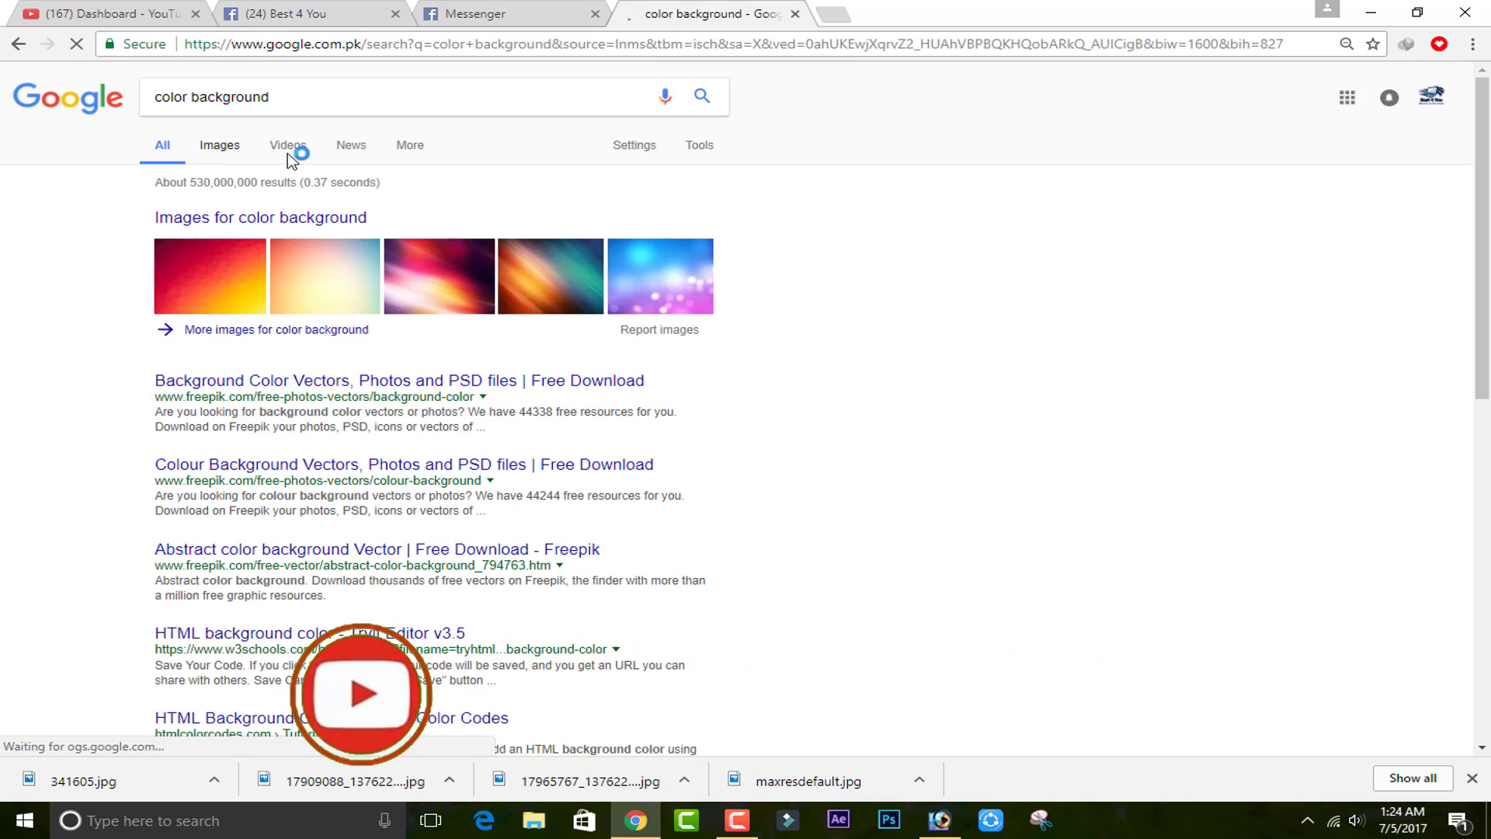
scroll(344, 354, "down", 3)
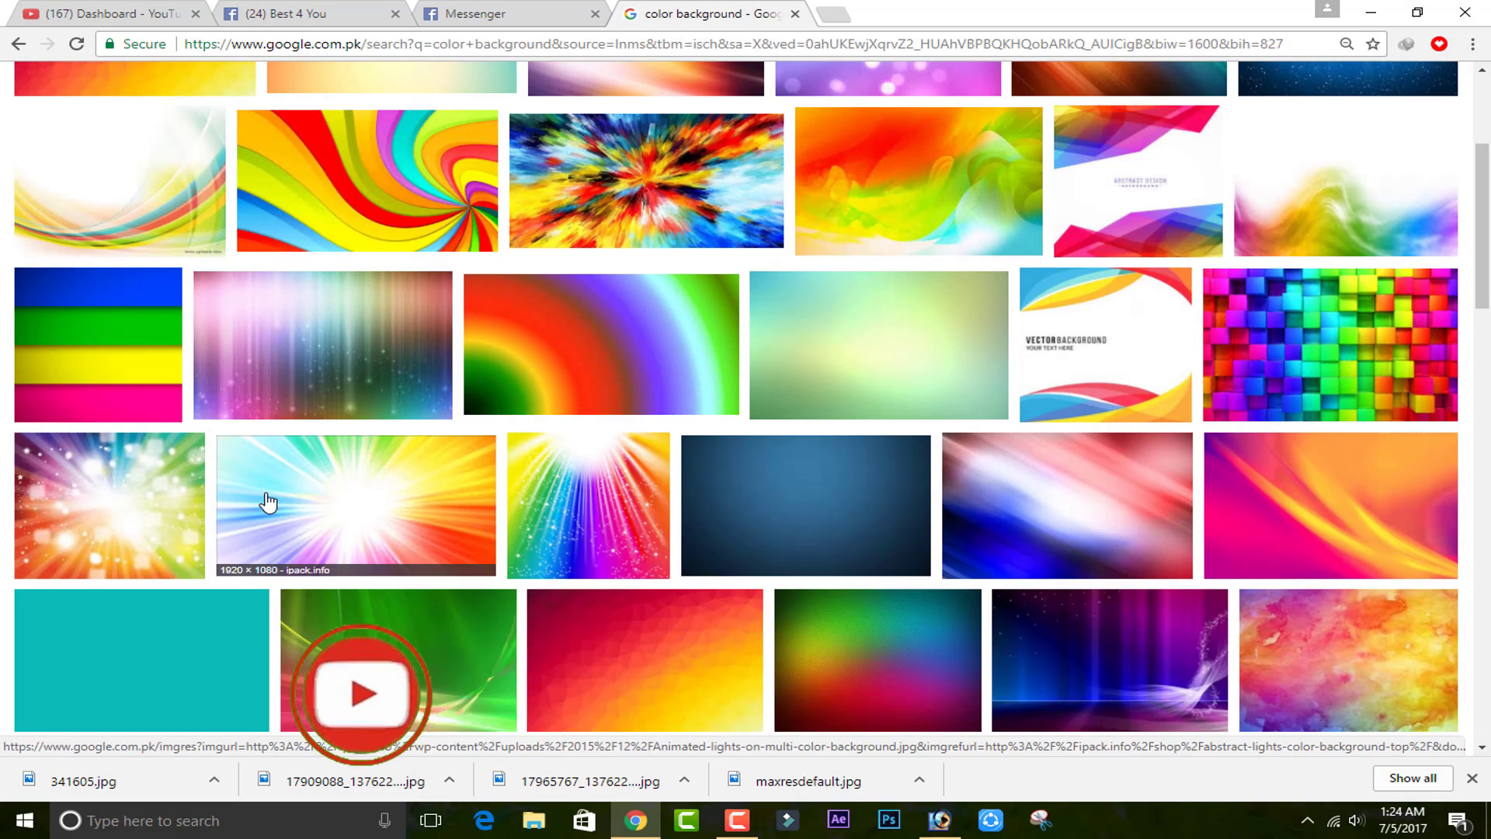
scroll(268, 503, "up", 3)
left_click(961, 313)
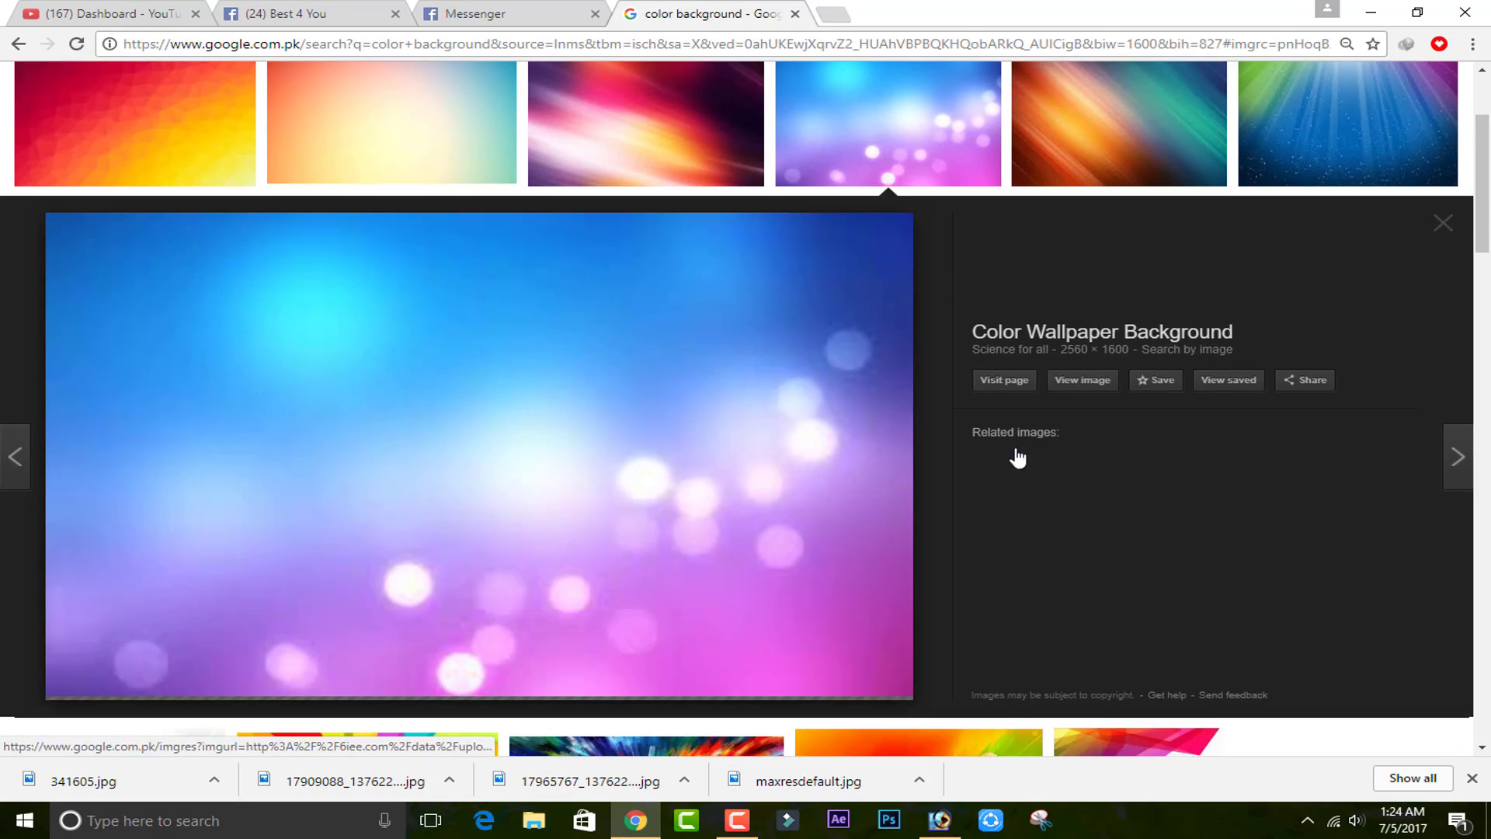
left_click(1083, 380)
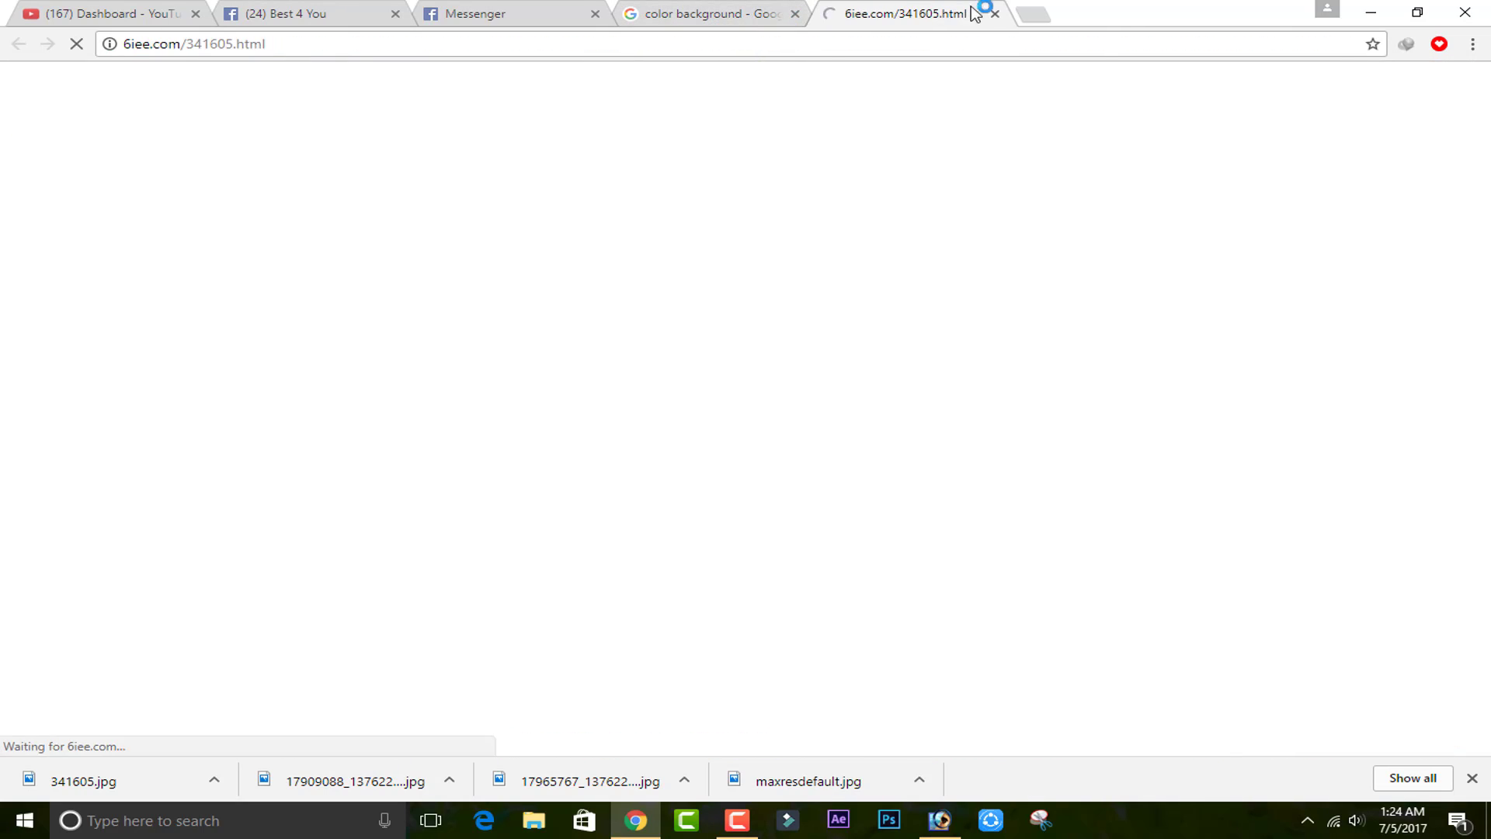
left_click(995, 14)
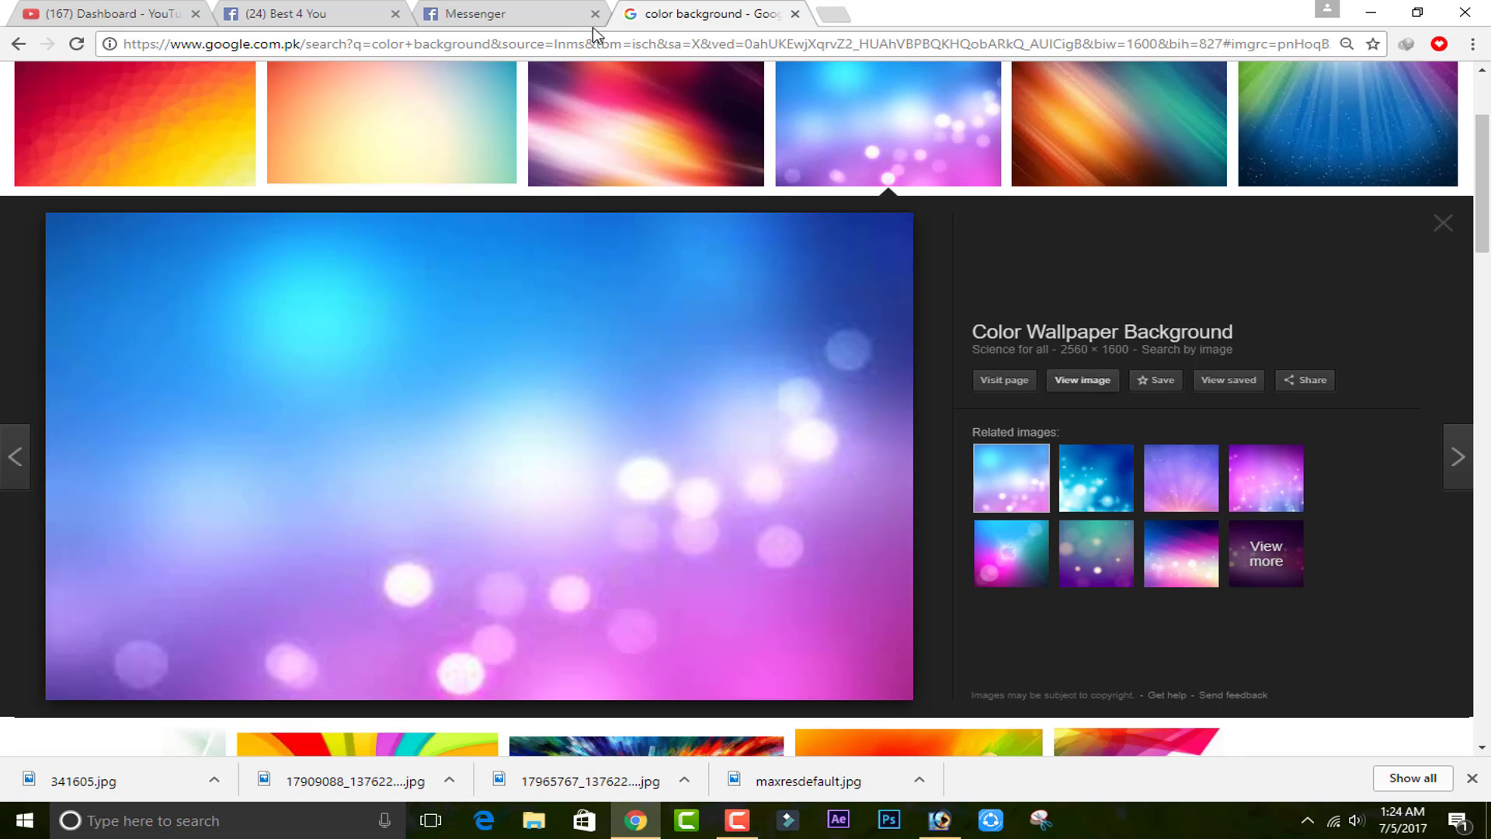
Open the downloaded 341605.jpg background in Photoshop and reposition its window.
left_click_drag(86, 780, 779, 678)
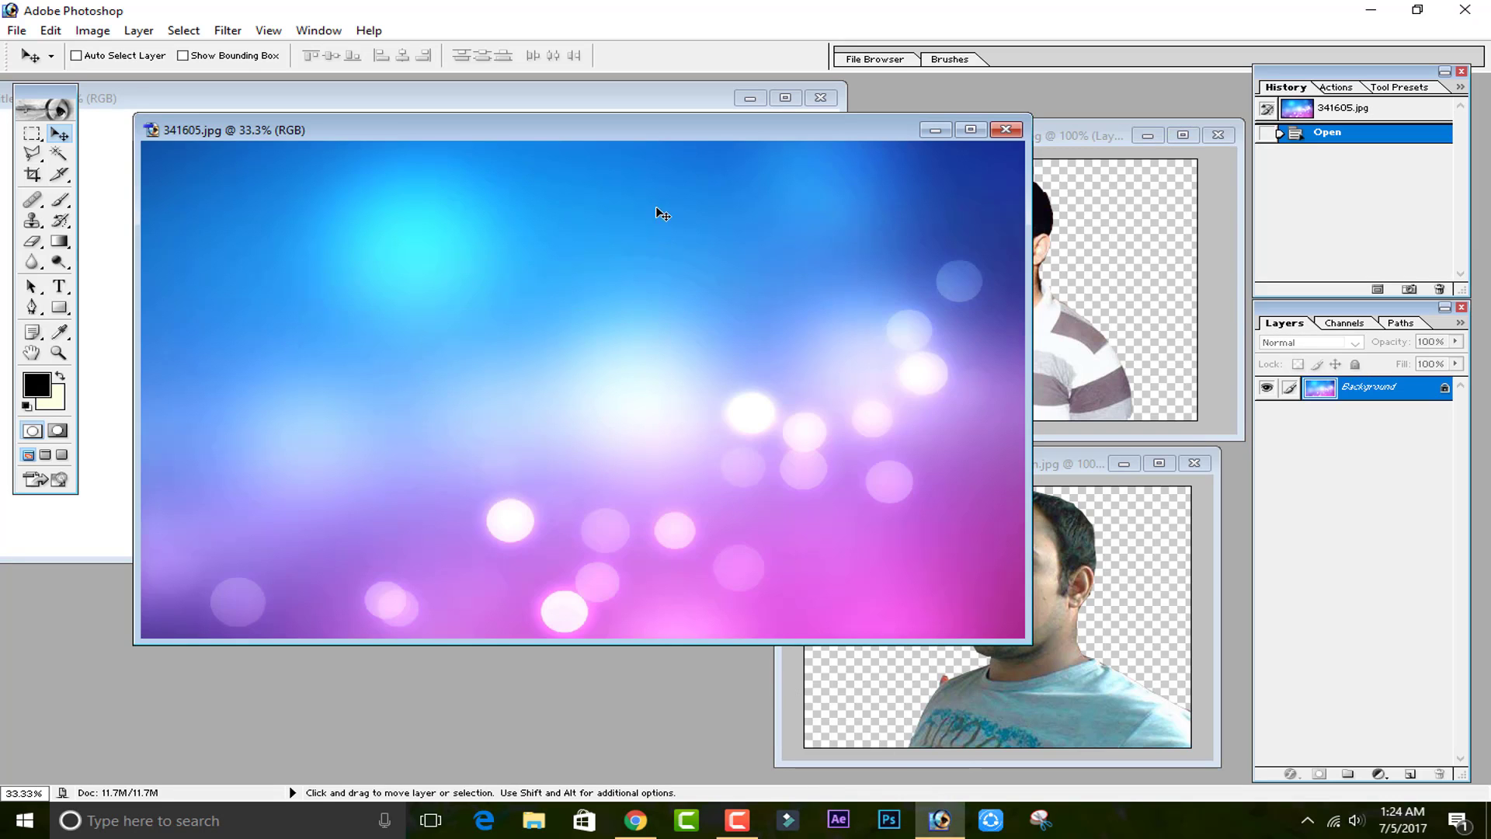
left_click_drag(668, 145, 843, 299)
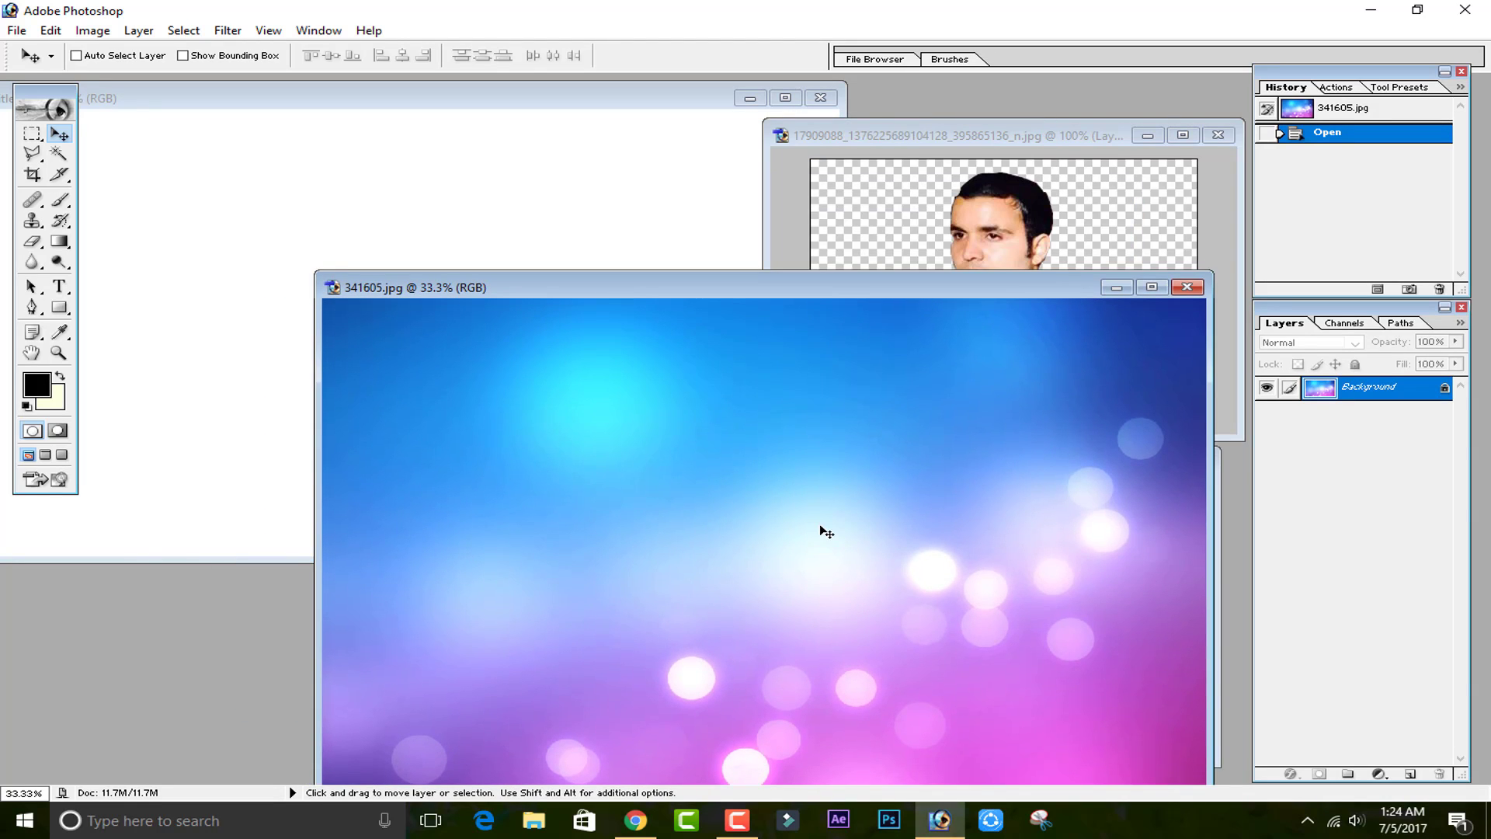
Copy the background image into the new document as a layer and close the 341605.jpg window.
left_click_drag(294, 295, 295, 296)
left_click(1187, 287)
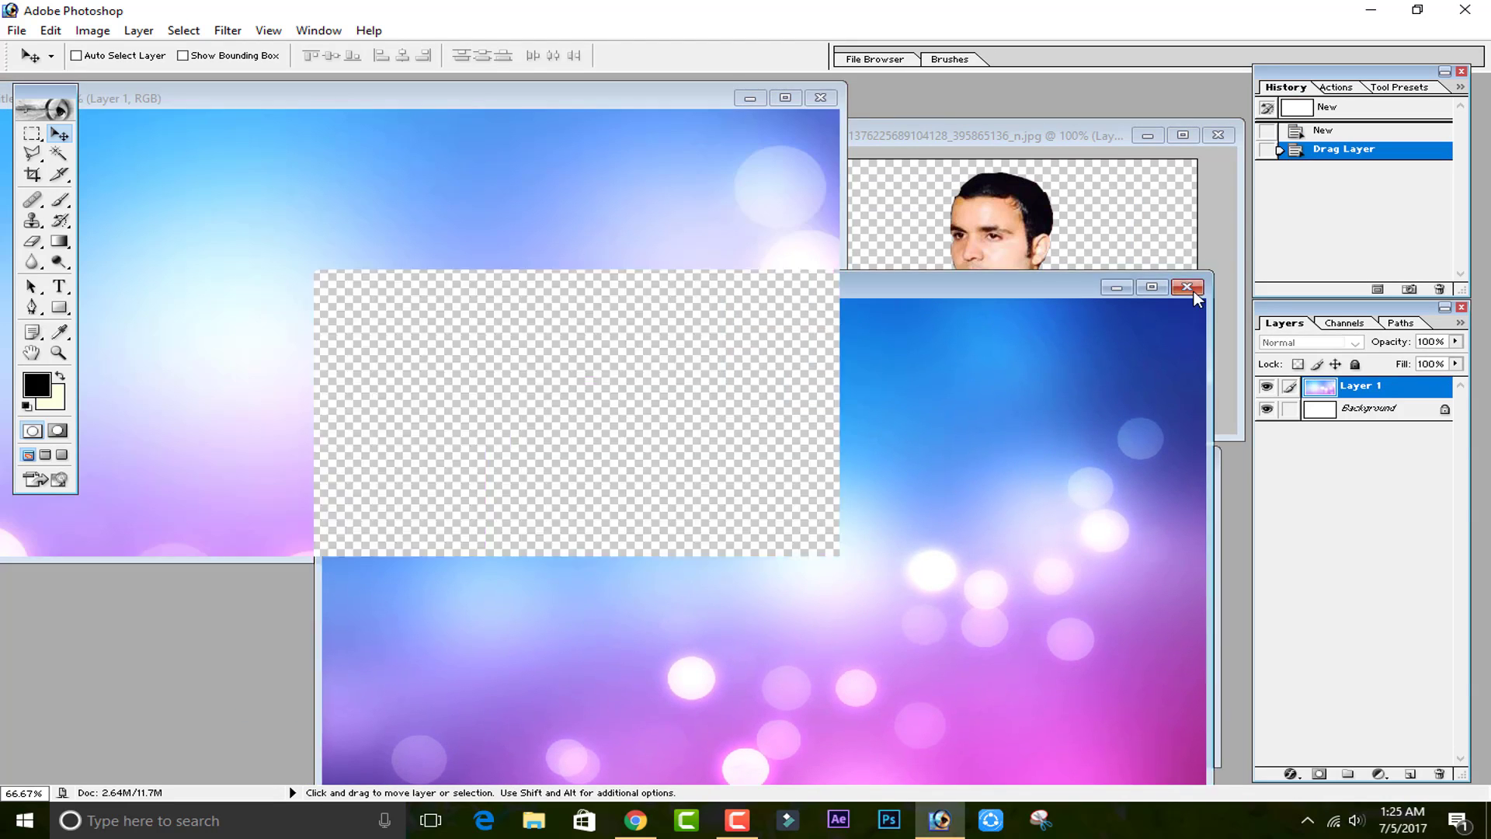
Free Transform the background layer so it covers the whole canvas, then commit.
key("ctrl+minus")
key("ctrl+minus")
key("ctrl+minus")
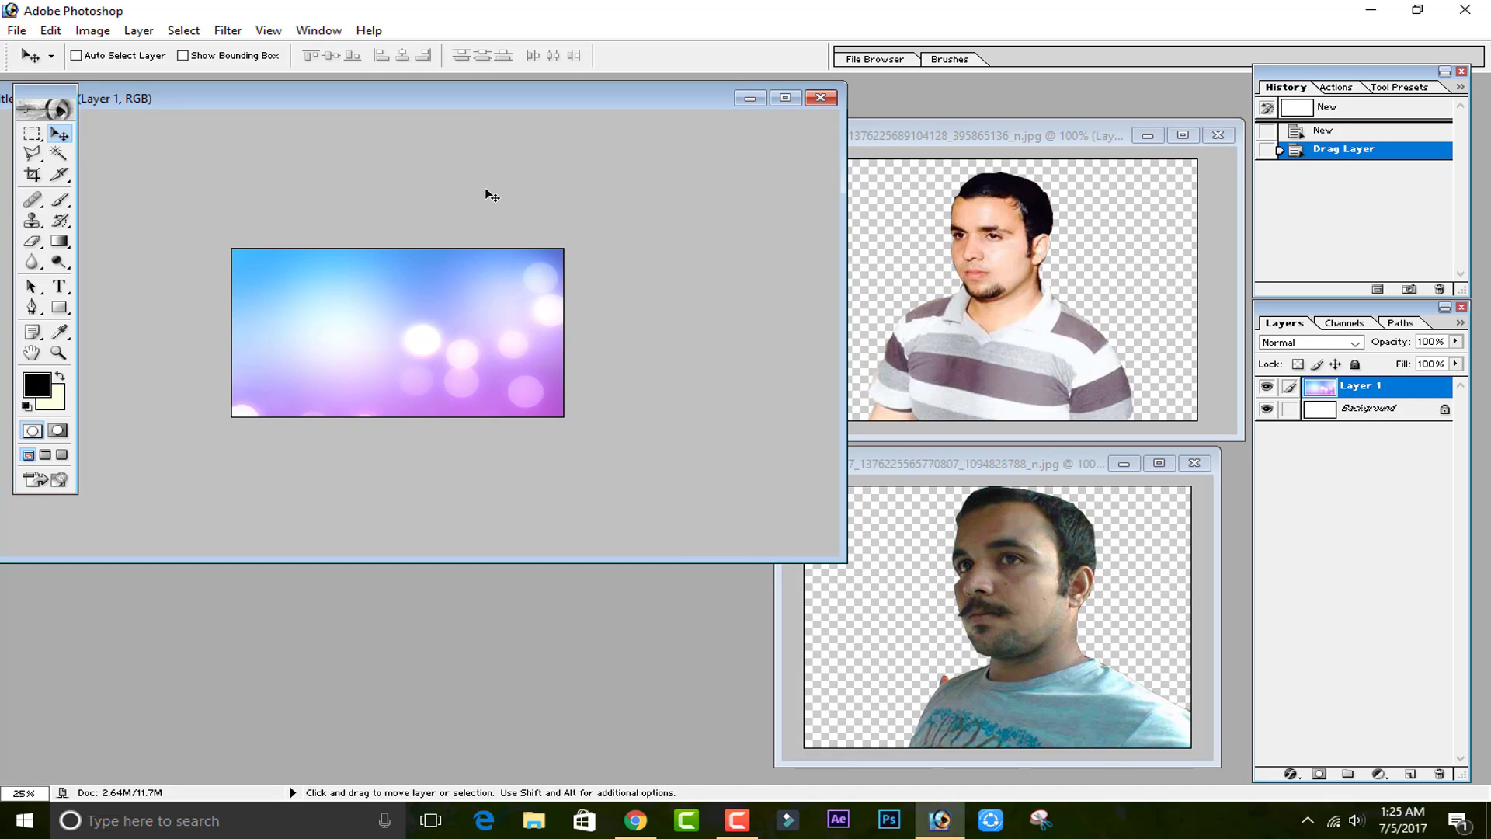
key("ctrl+t")
left_click_drag(637, 519, 253, 267)
left_click_drag(160, 267, 483, 395)
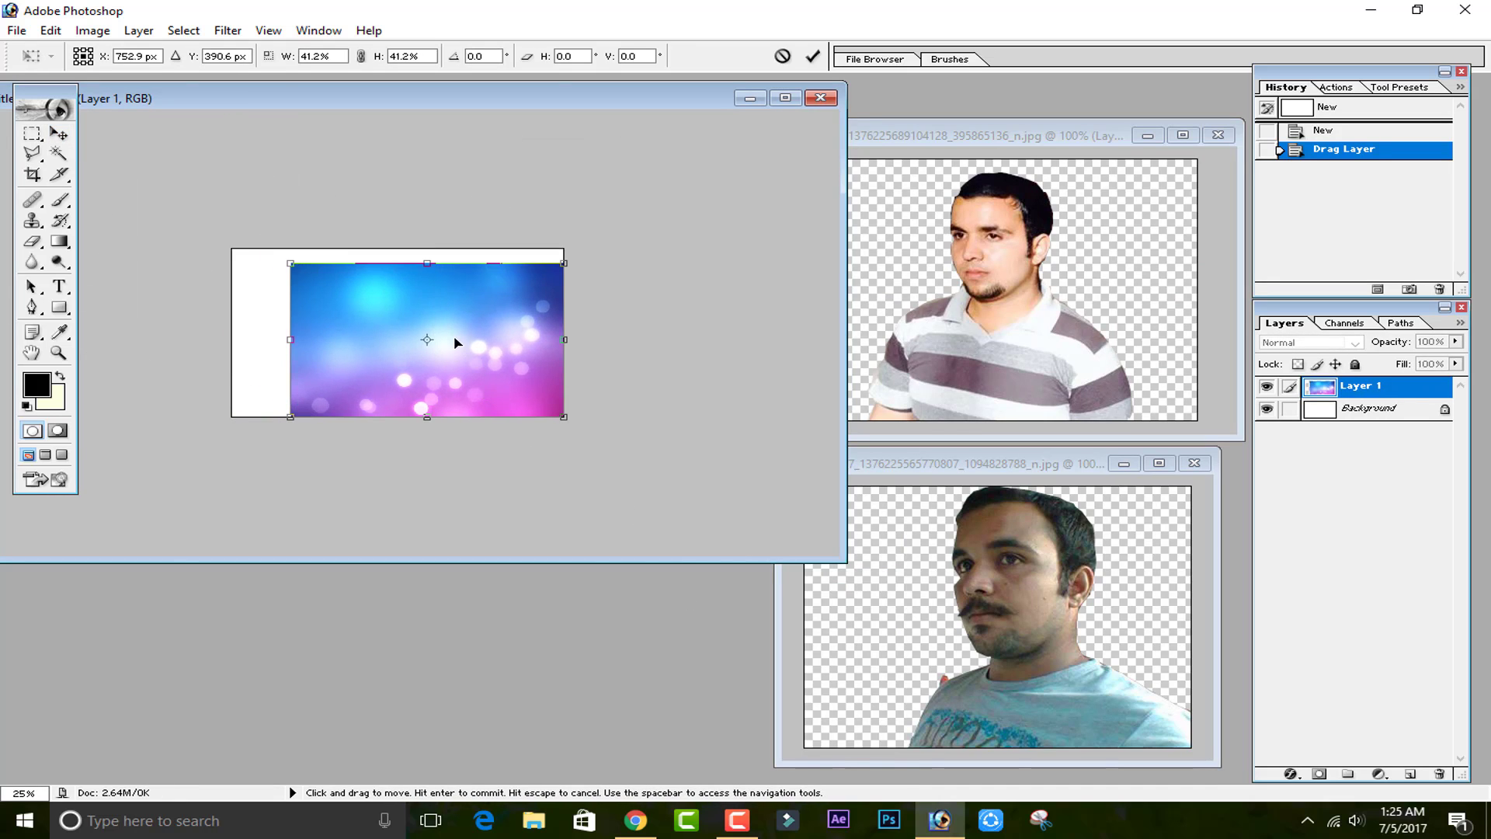
left_click_drag(435, 263, 435, 249)
left_click_drag(292, 322, 233, 317)
left_click(813, 55)
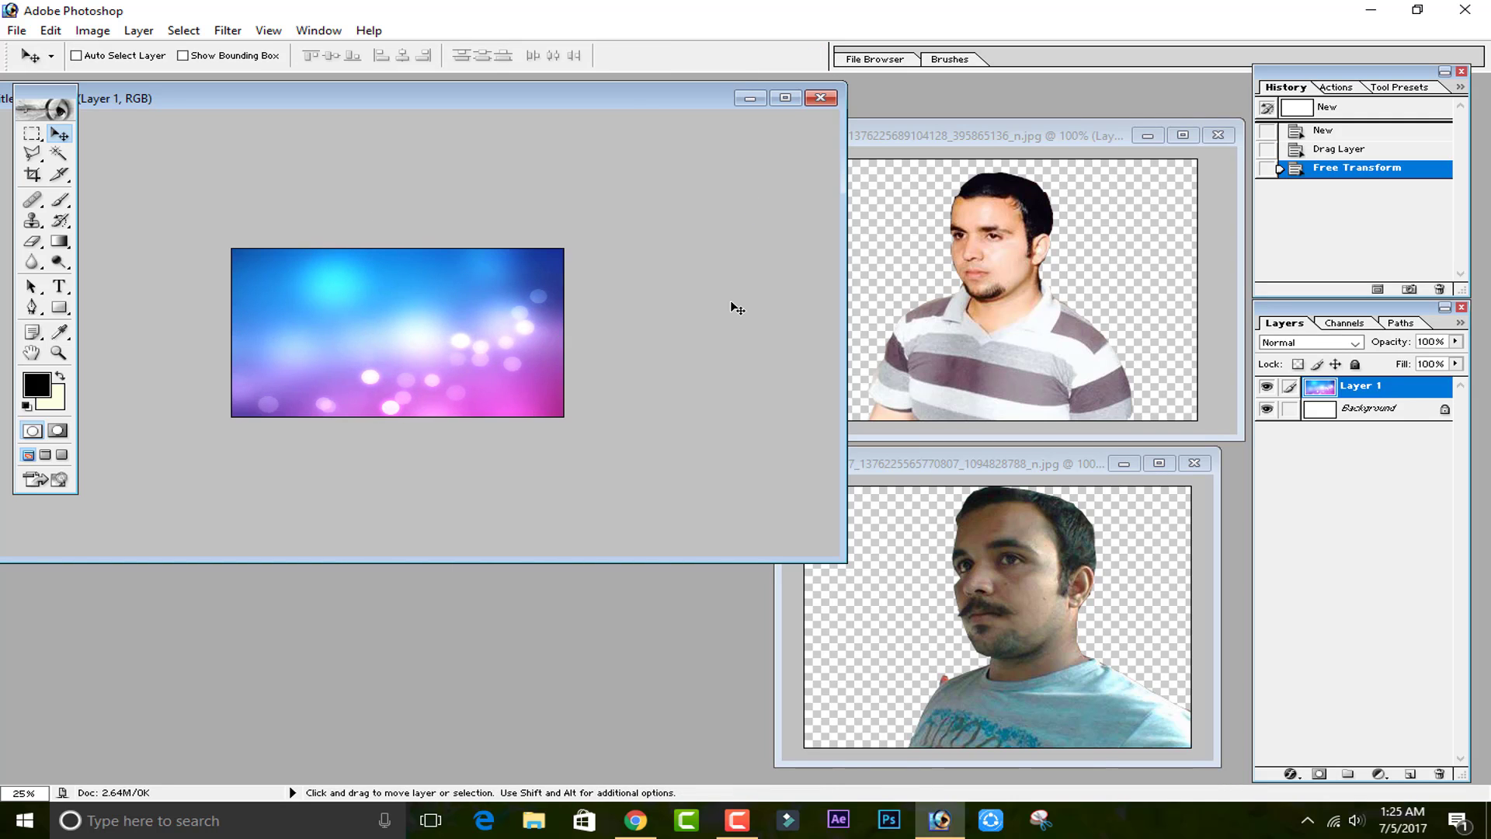
Move the first man's cutout into the background document as a new layer.
key("ctrl+plus")
key("ctrl+plus")
key("ctrl+plus")
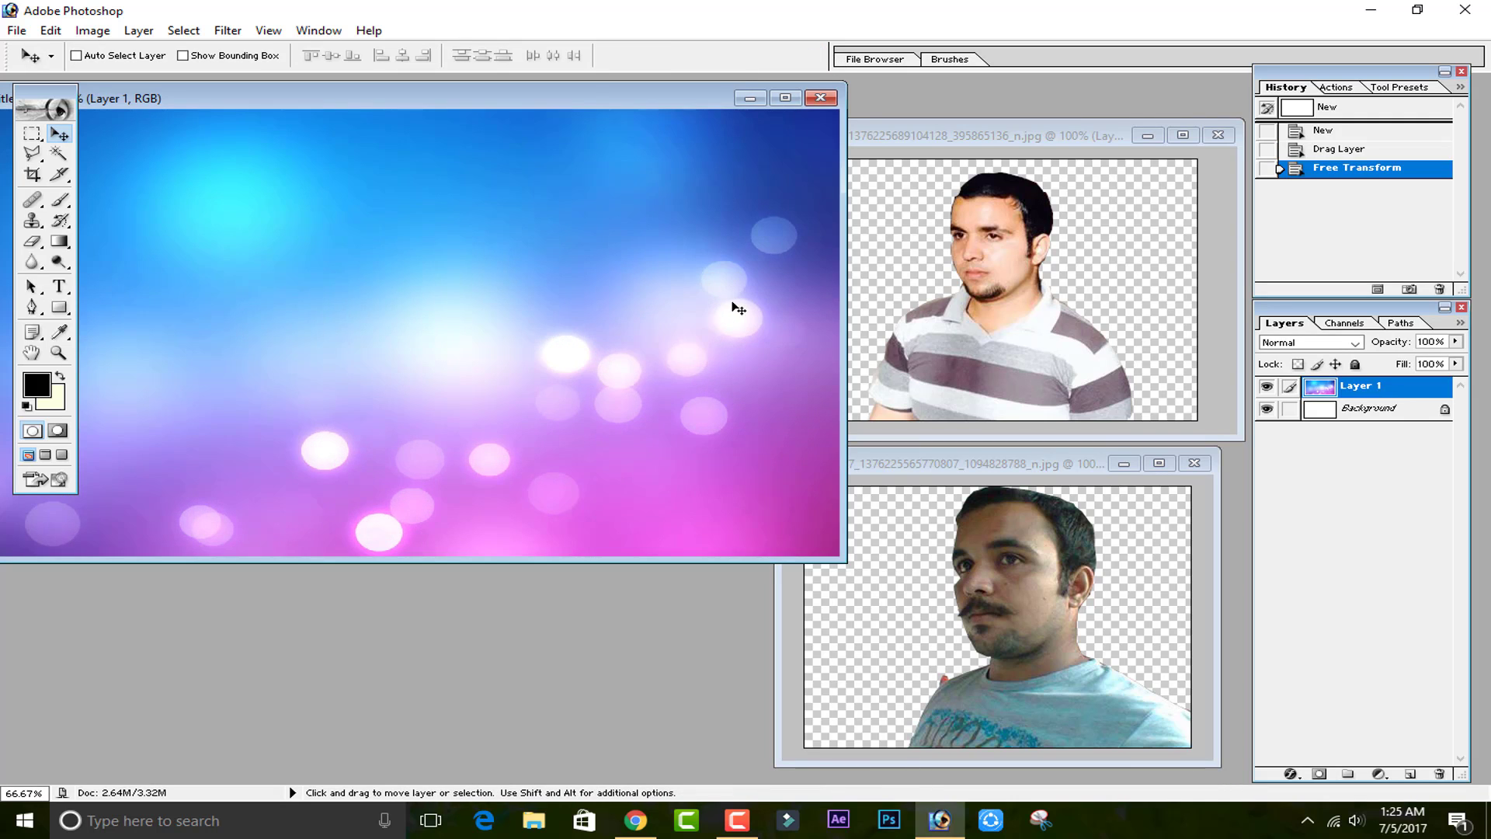
left_click_drag(911, 289, 619, 349)
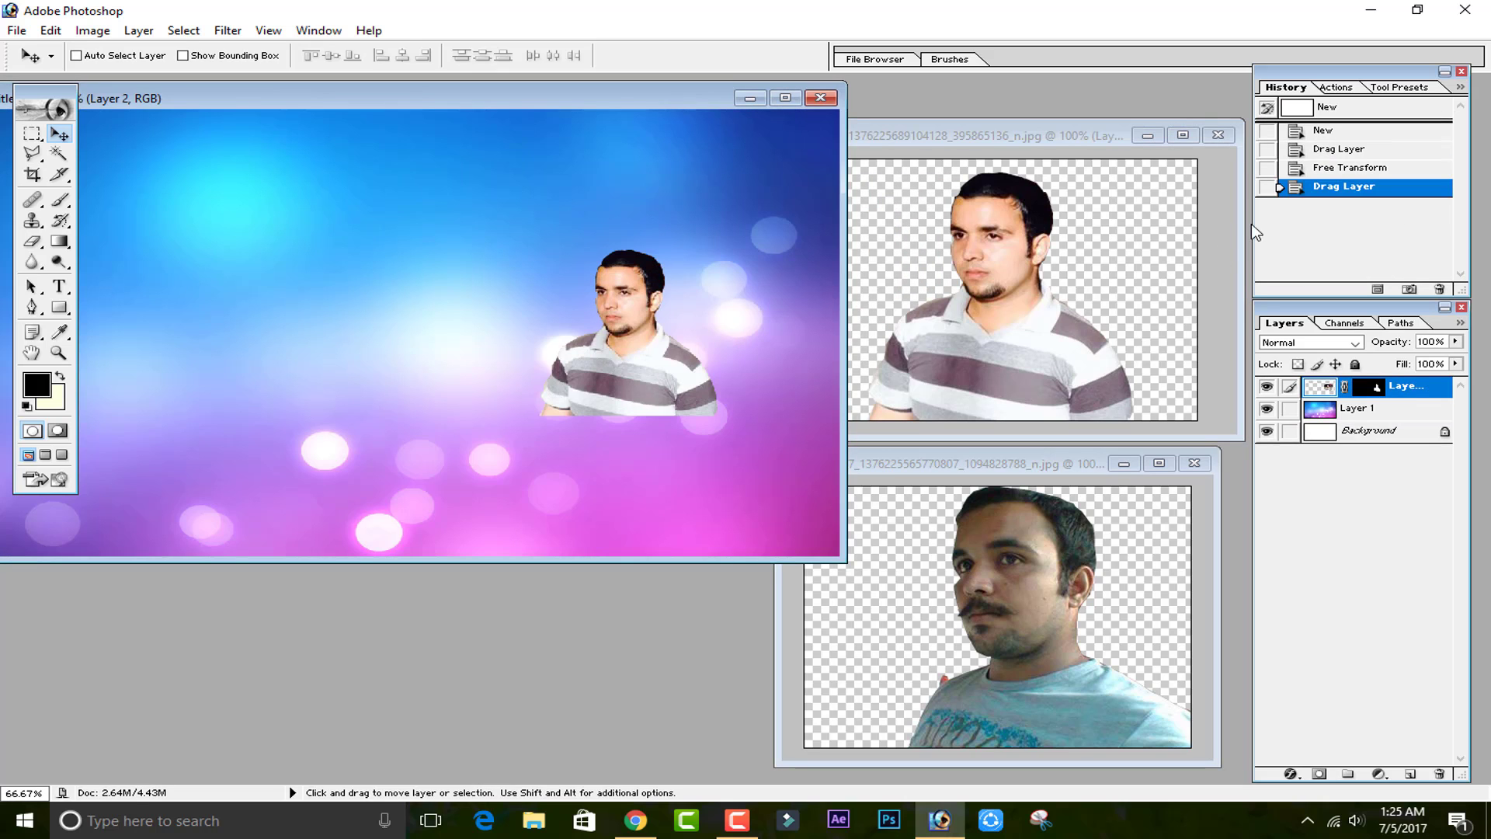
Step through the cutout photo's history states and layer visibility to inspect the earlier selection.
left_click(1153, 351)
left_click(1270, 388)
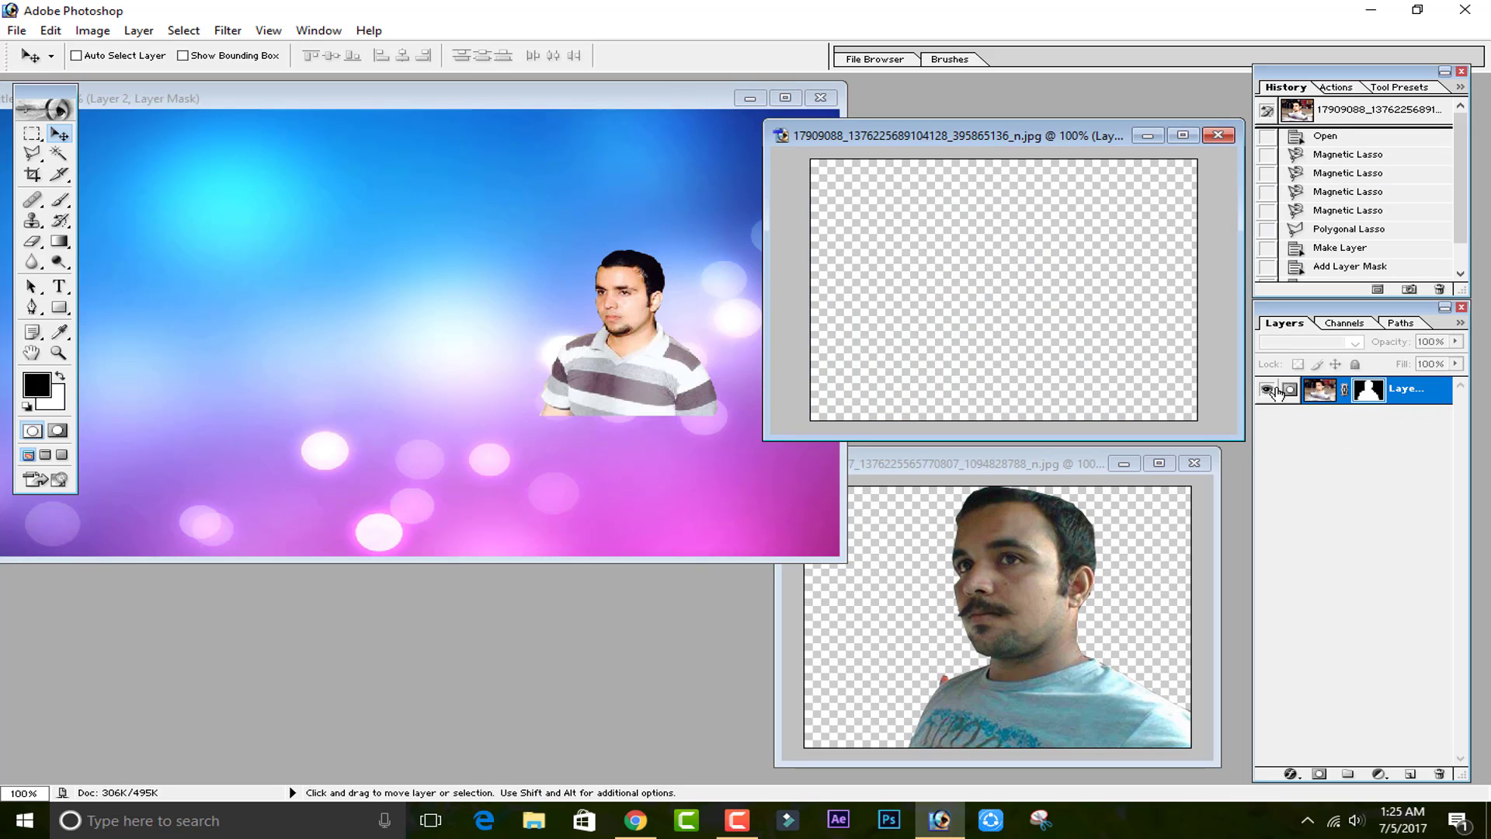
left_click(1270, 388)
scroll(1352, 251, "down", 2)
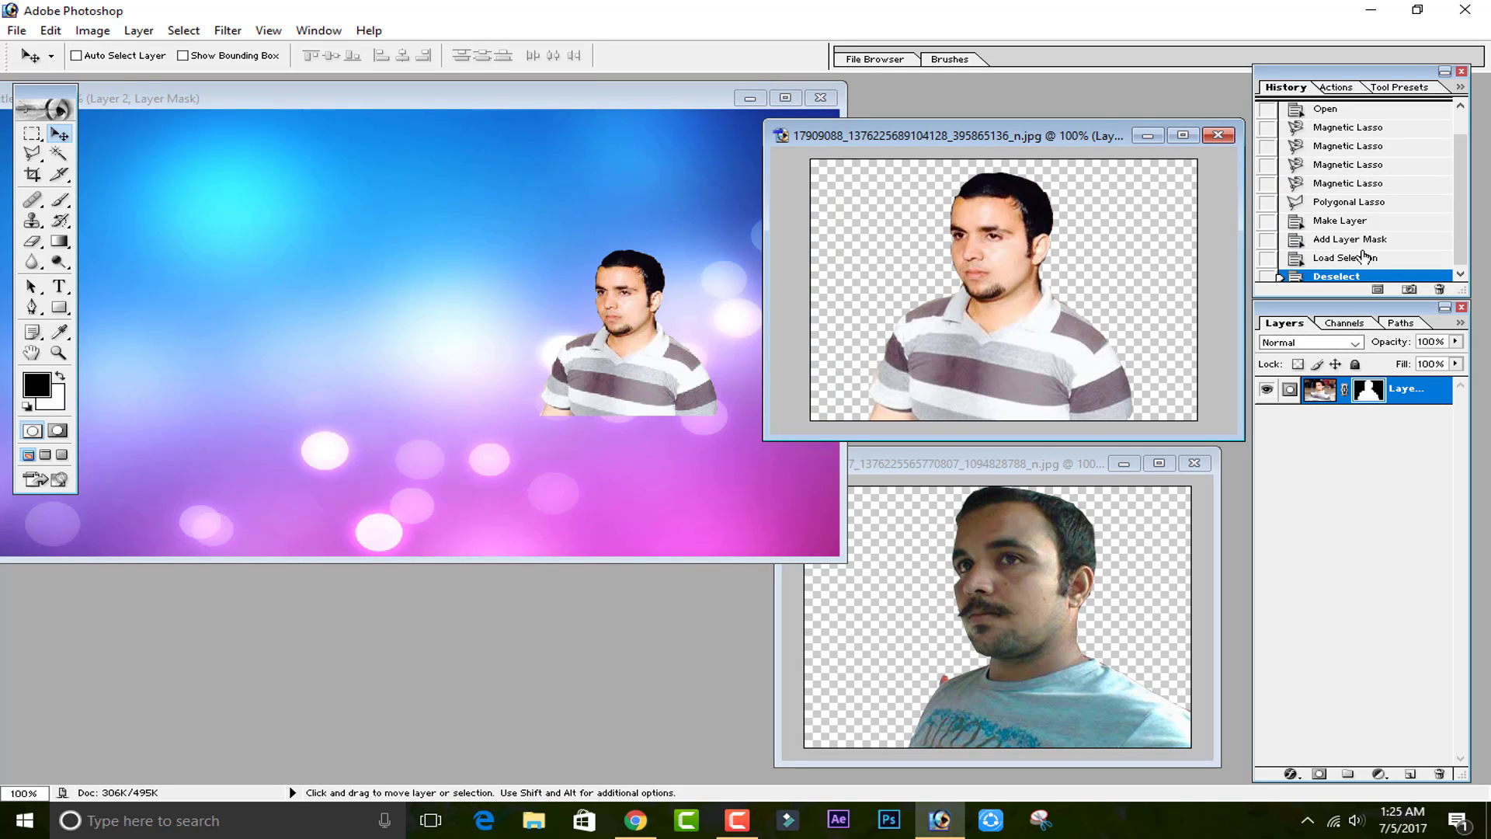
left_click(1350, 234)
left_click(1350, 252)
left_click(1349, 271)
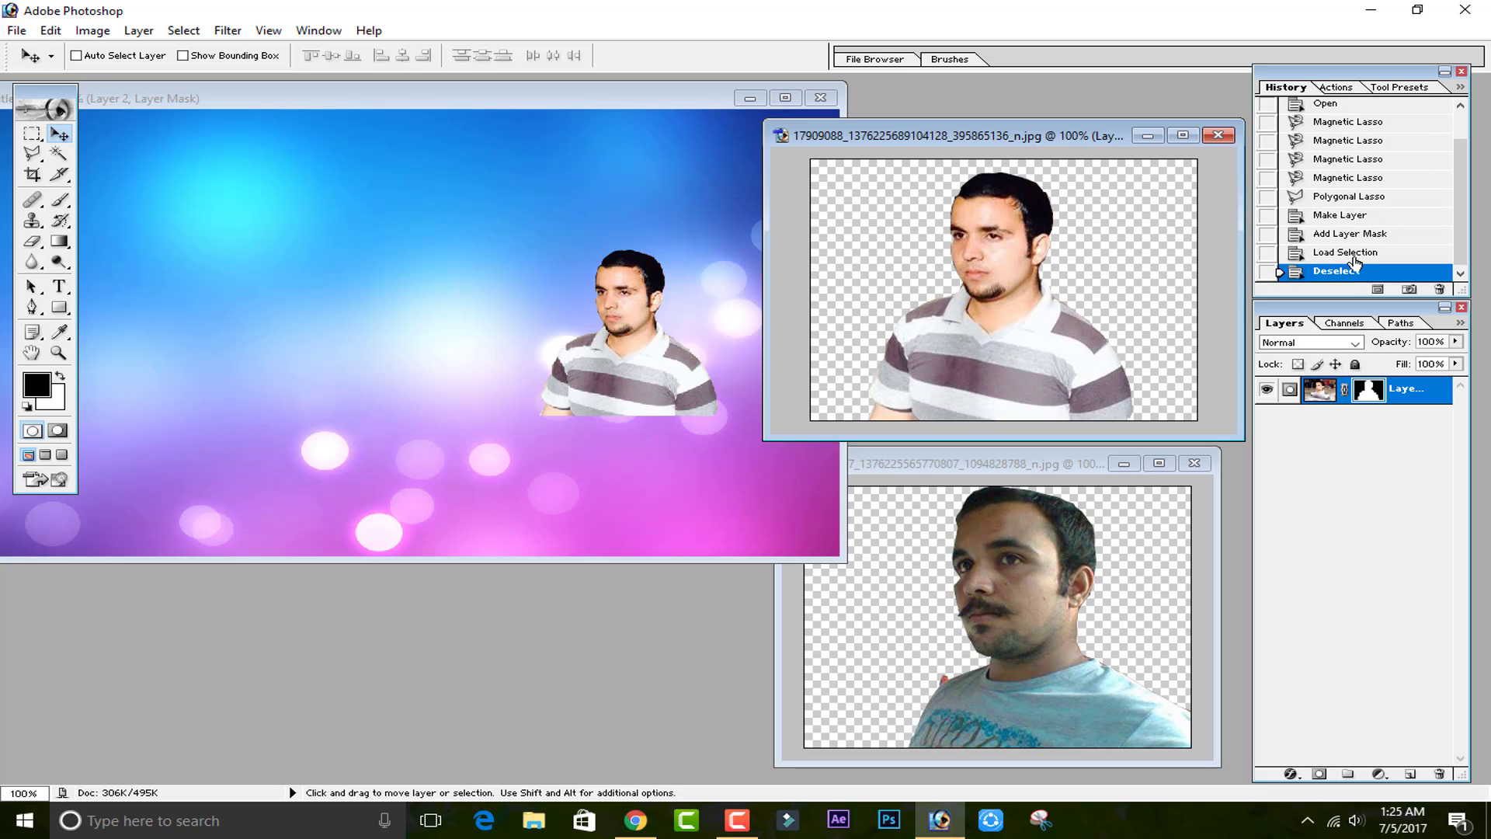
left_click(1359, 160)
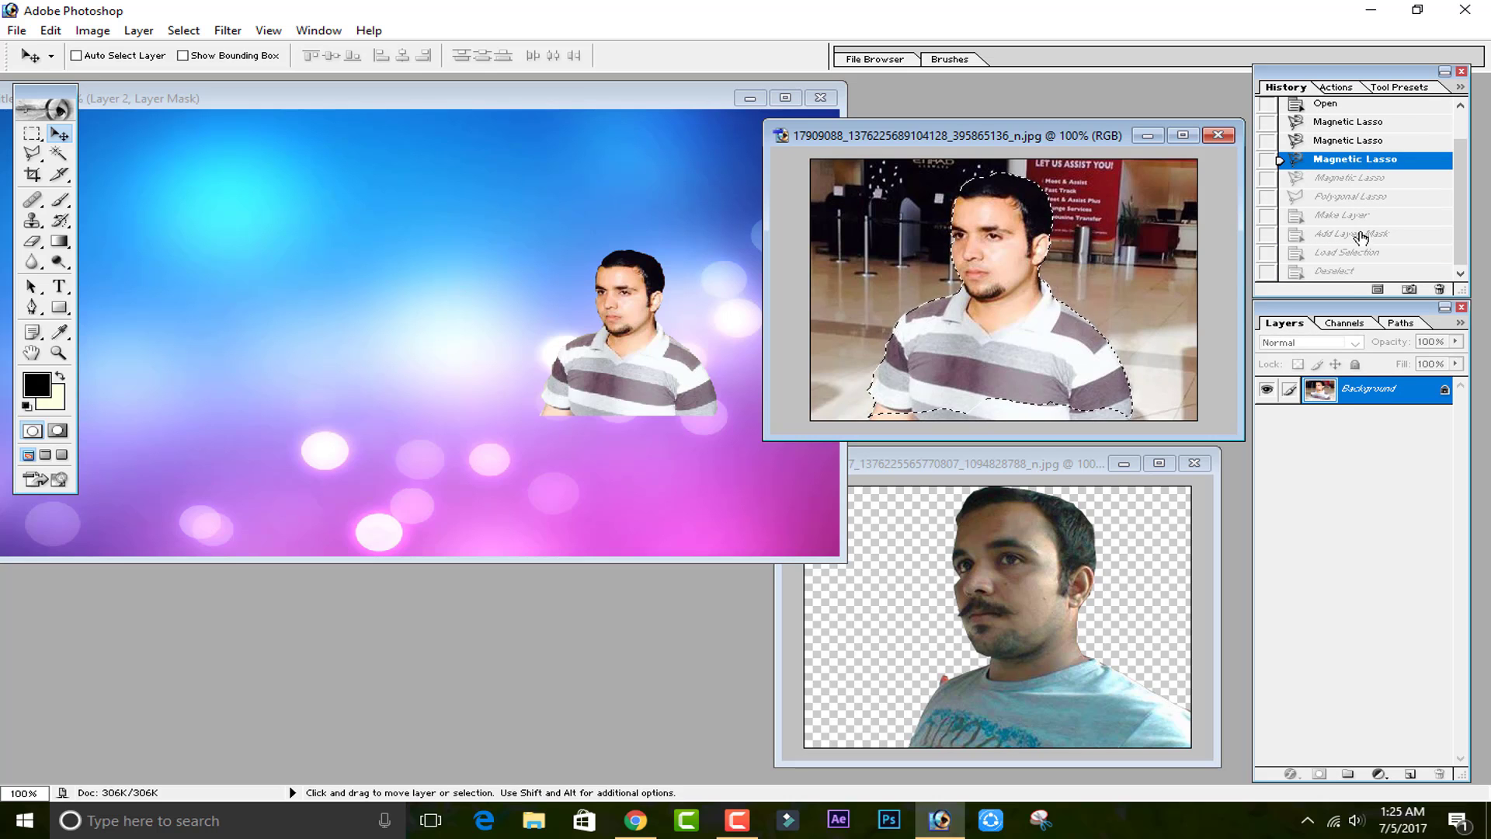
left_click(1351, 271)
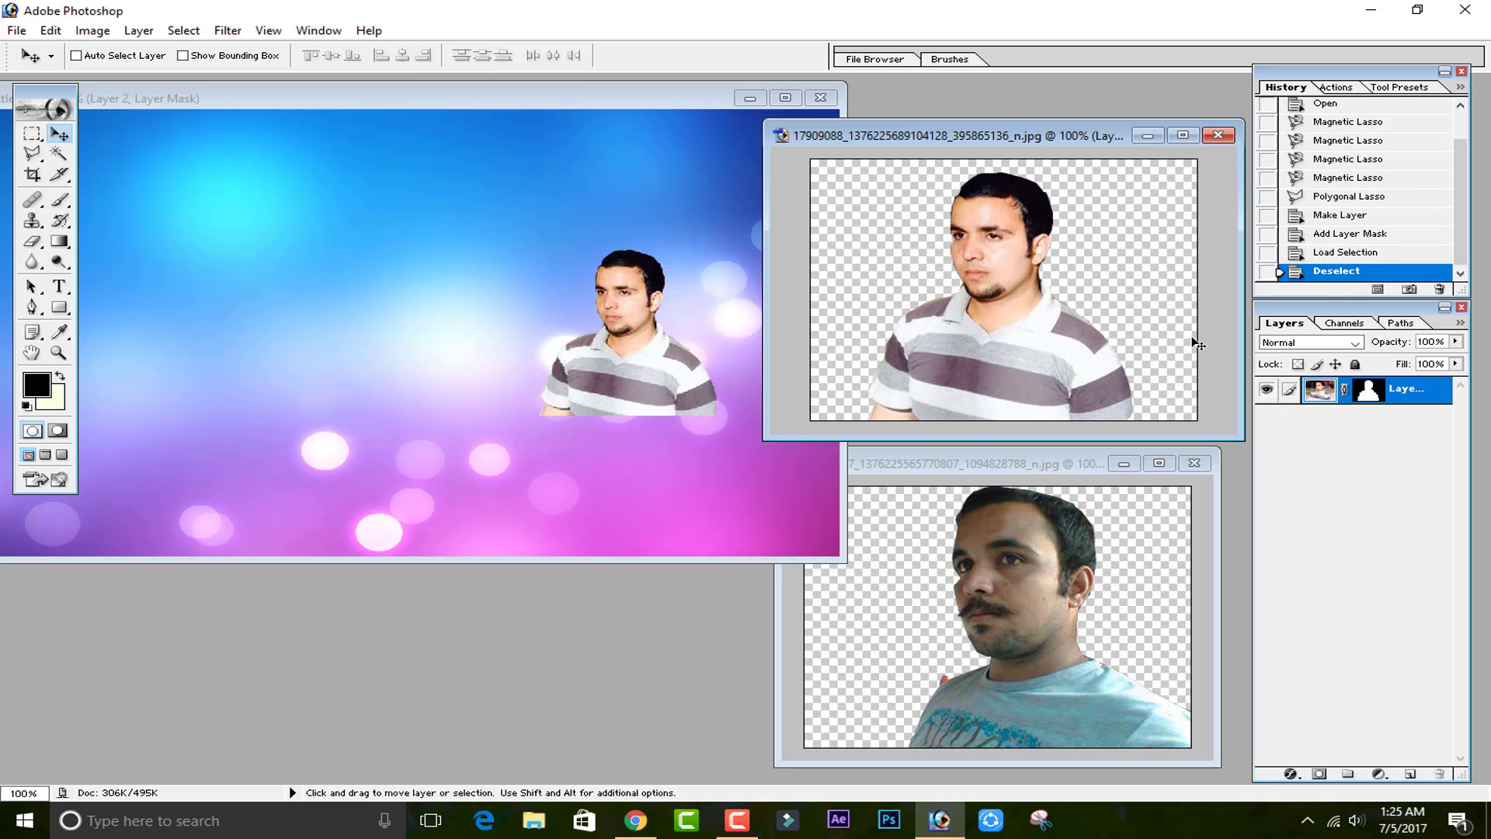
Apply the layer mask on the cutout photo's layer and on Layer 2 in the composite document.
right_click(1372, 391)
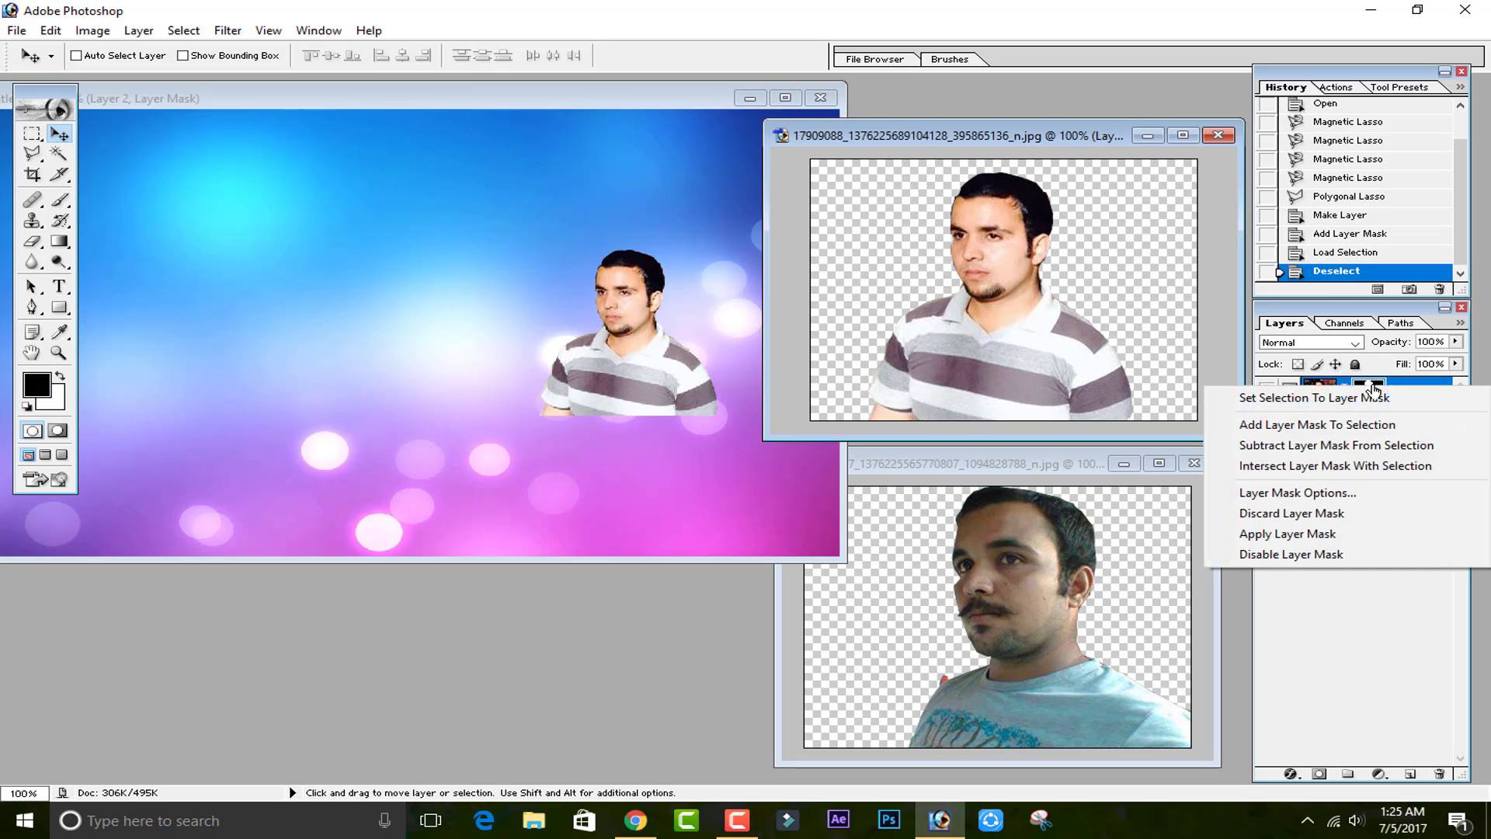
left_click(1332, 534)
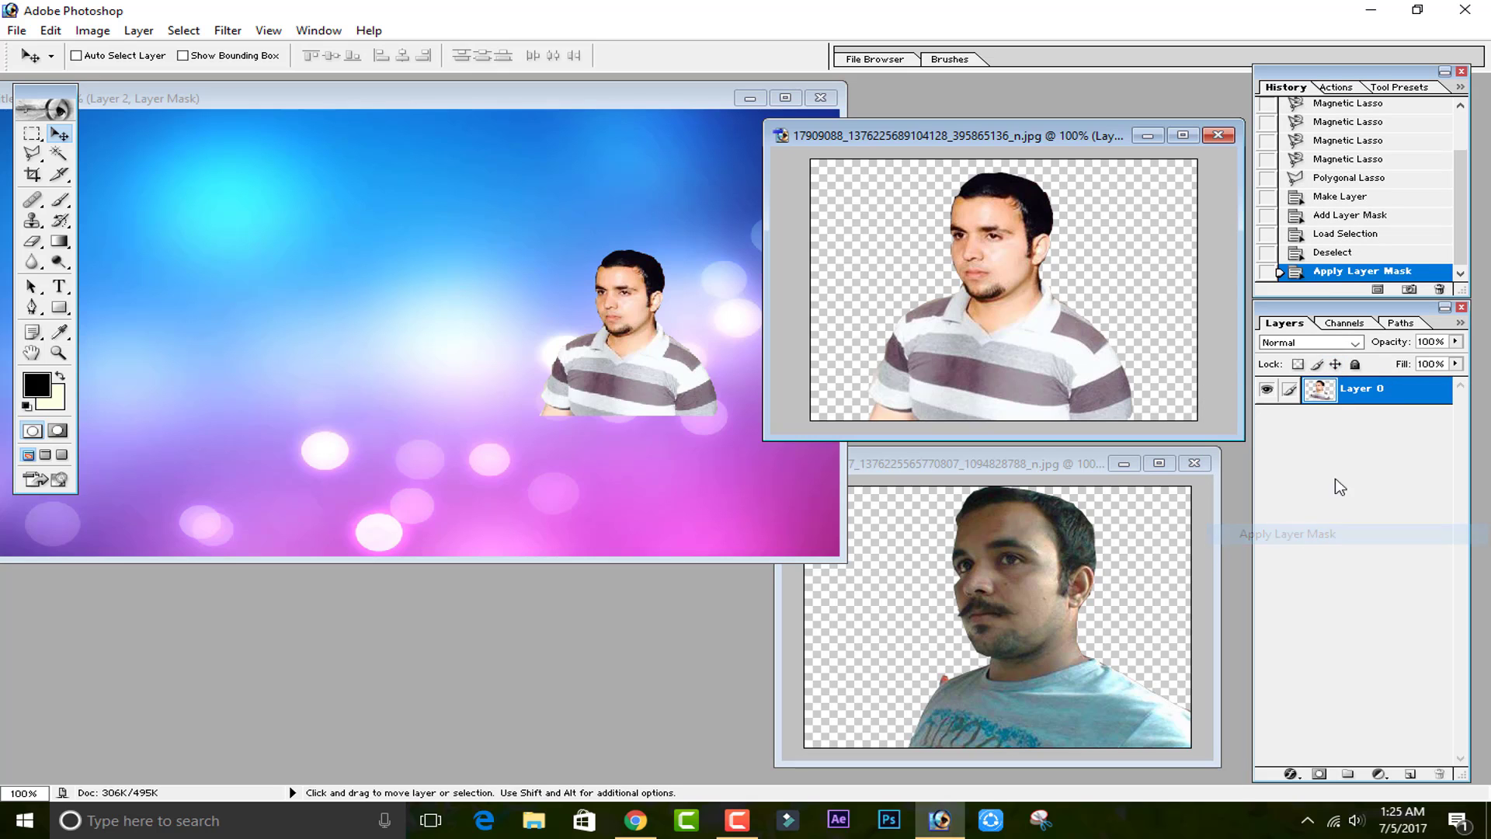
left_click(617, 369)
left_click(1442, 773)
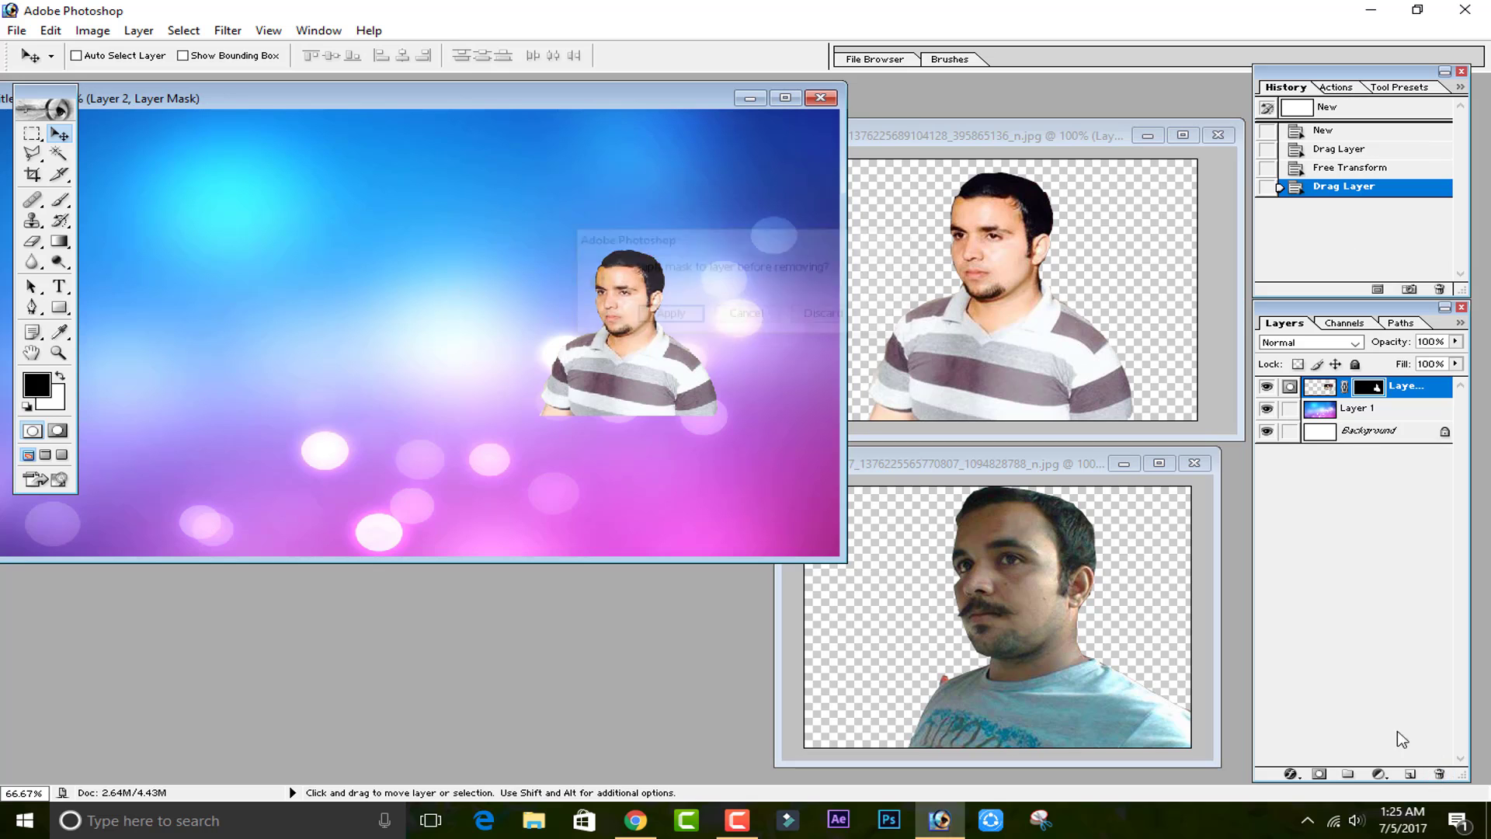
left_click(659, 317)
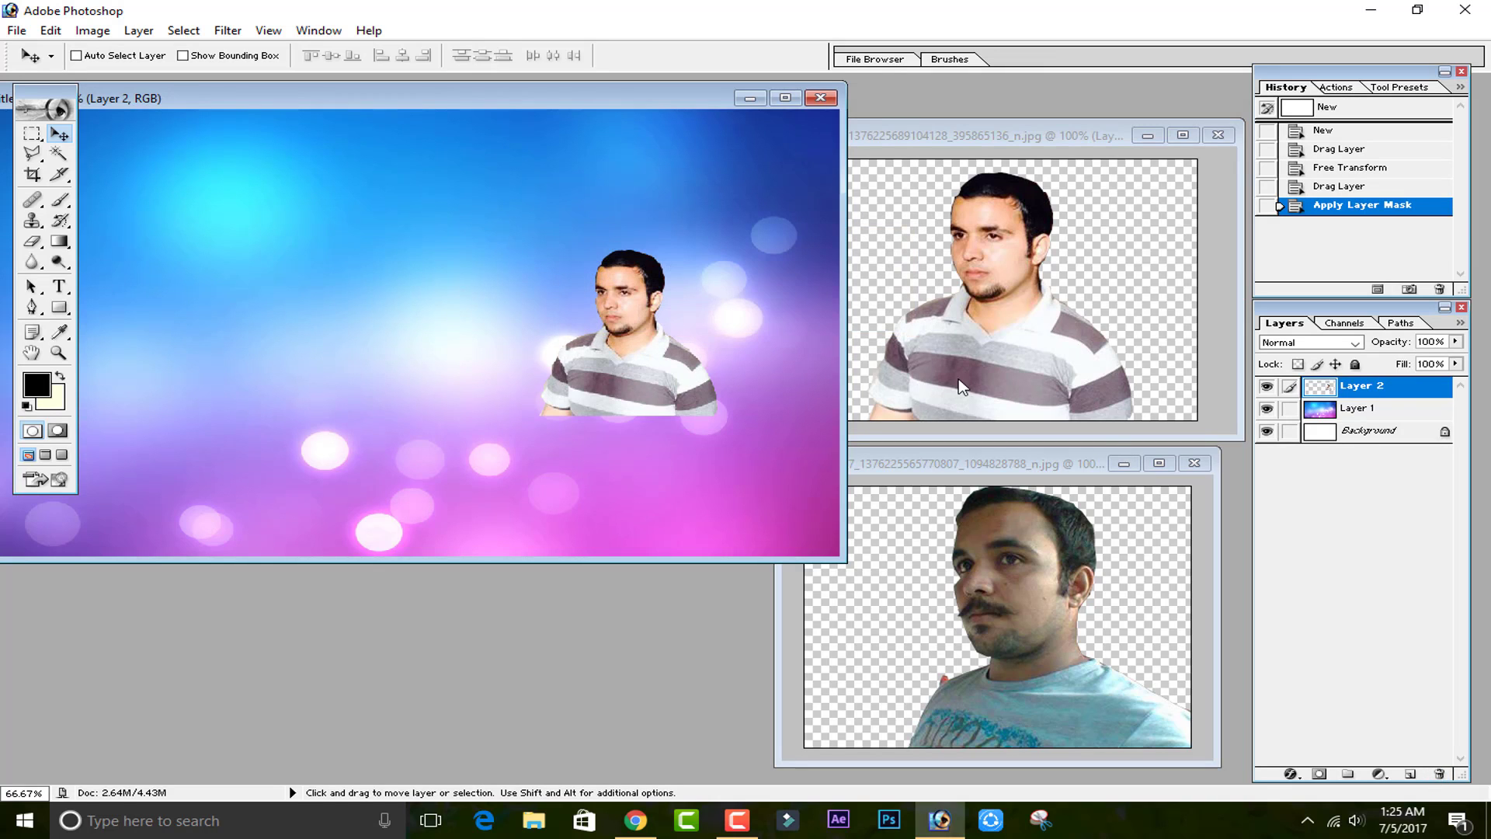
Minimize the first man's source photo window.
left_click(920, 362)
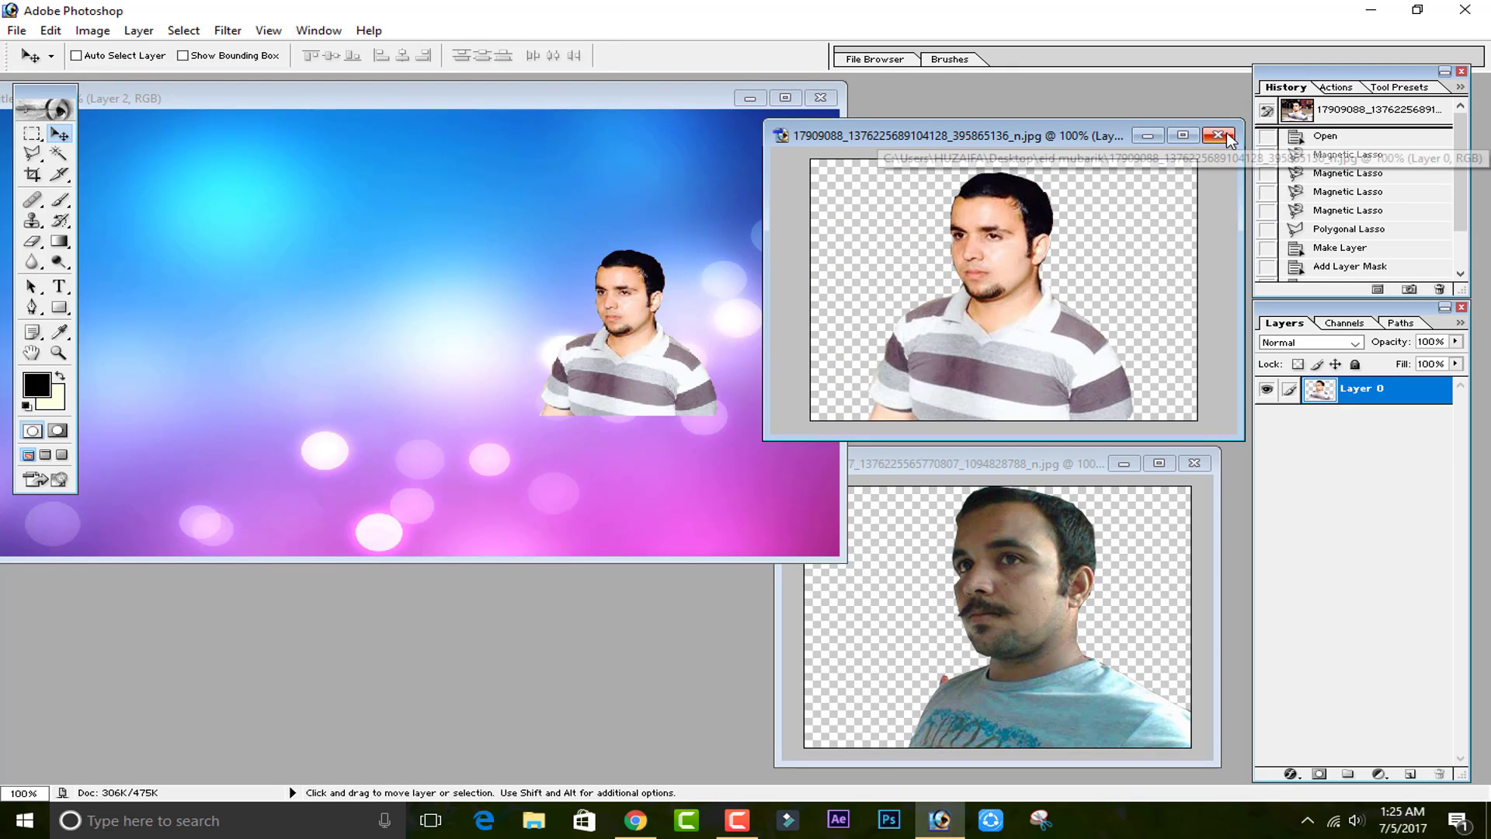
left_click(1149, 138)
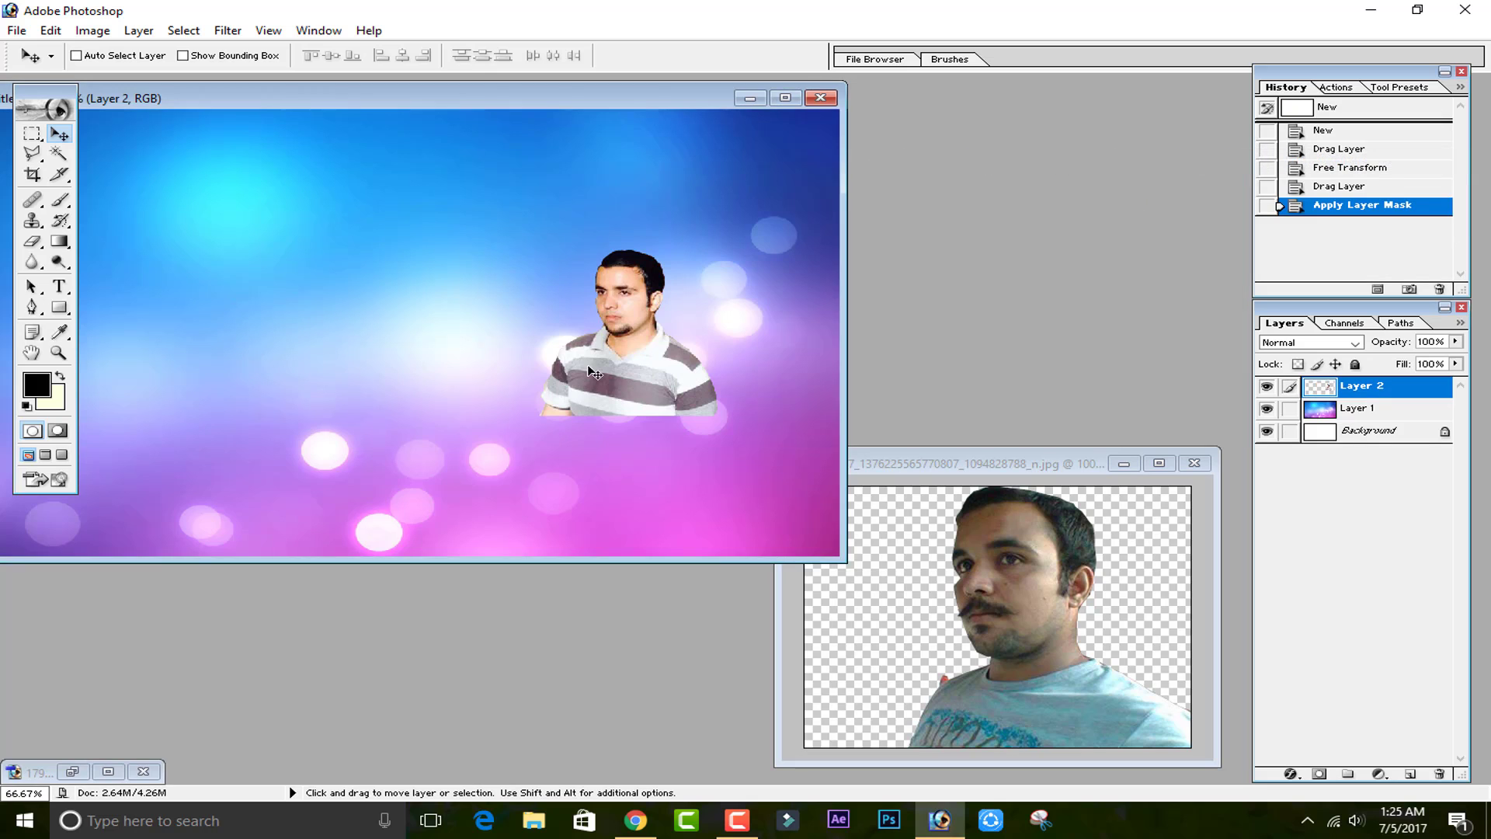
Apply the layer mask on the second man's cutout photo and move the cutout into the composite document as a new layer.
left_click(1099, 544)
right_click(1374, 402)
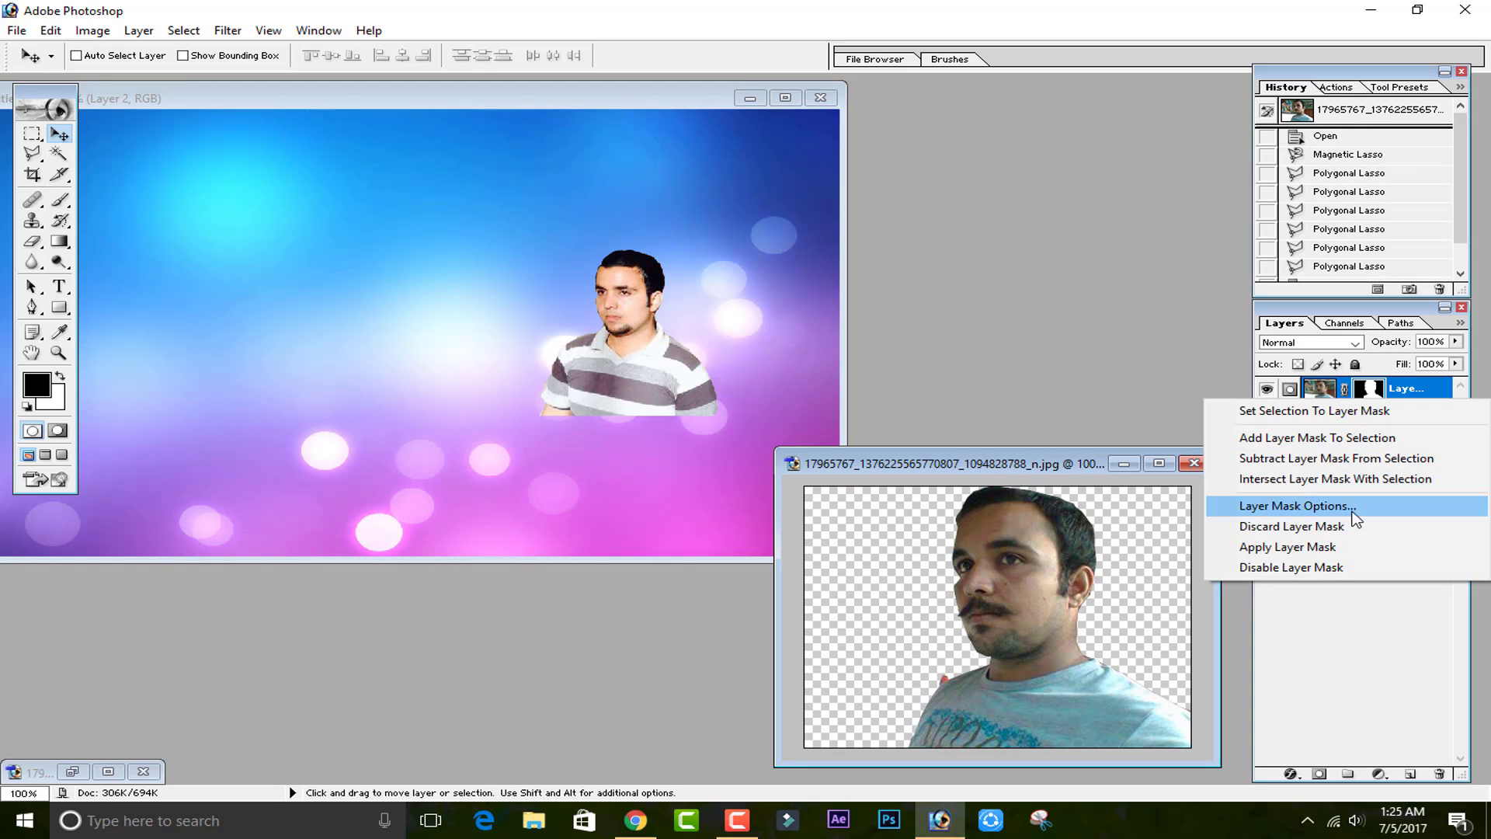
left_click(1331, 548)
left_click_drag(947, 497, 664, 420)
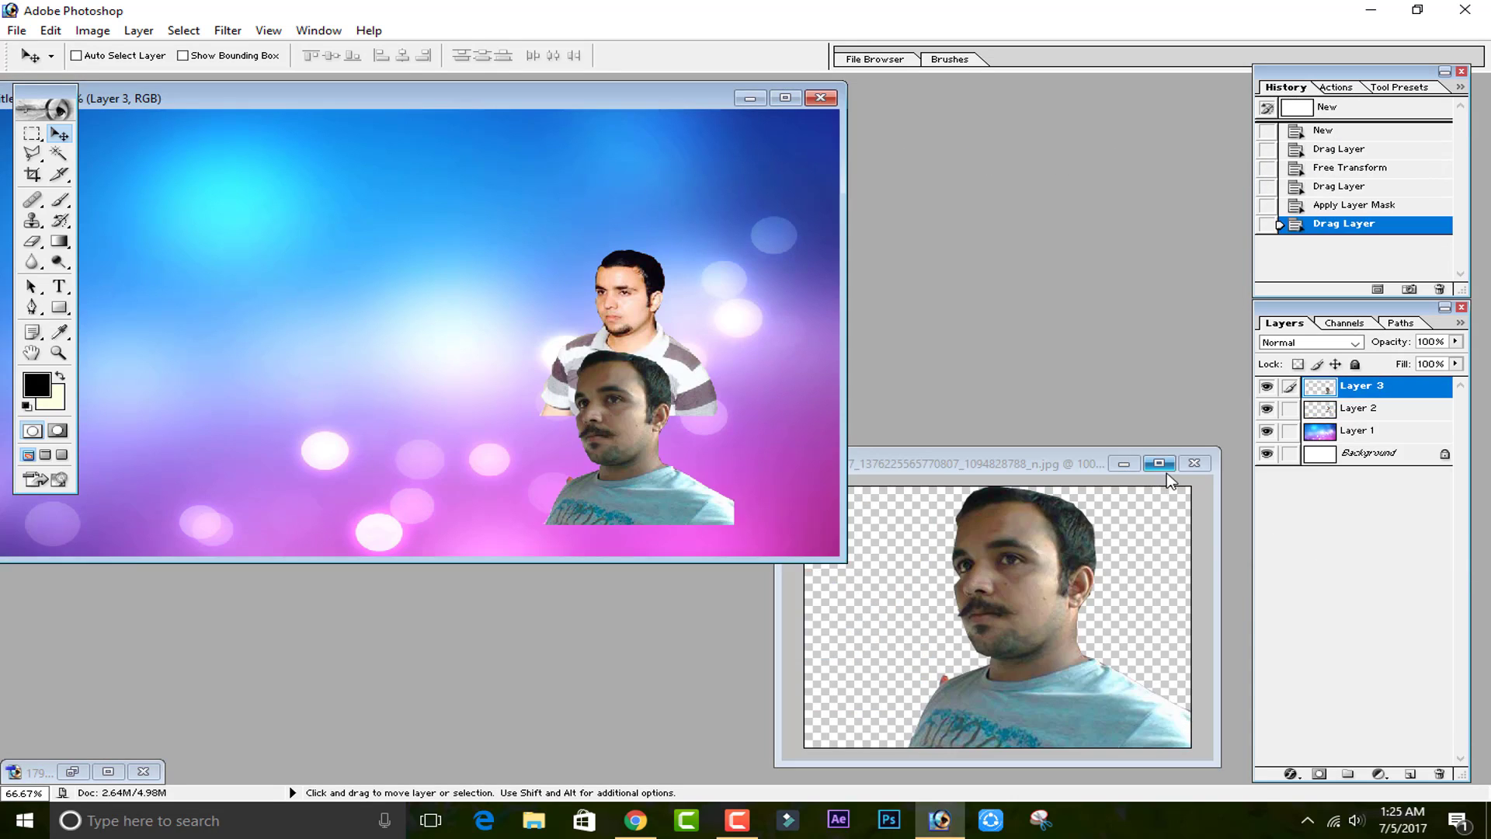
Free transform the second man's layer, enlarging it to about 220% and placing it at the canvas's right side.
left_click(1124, 464)
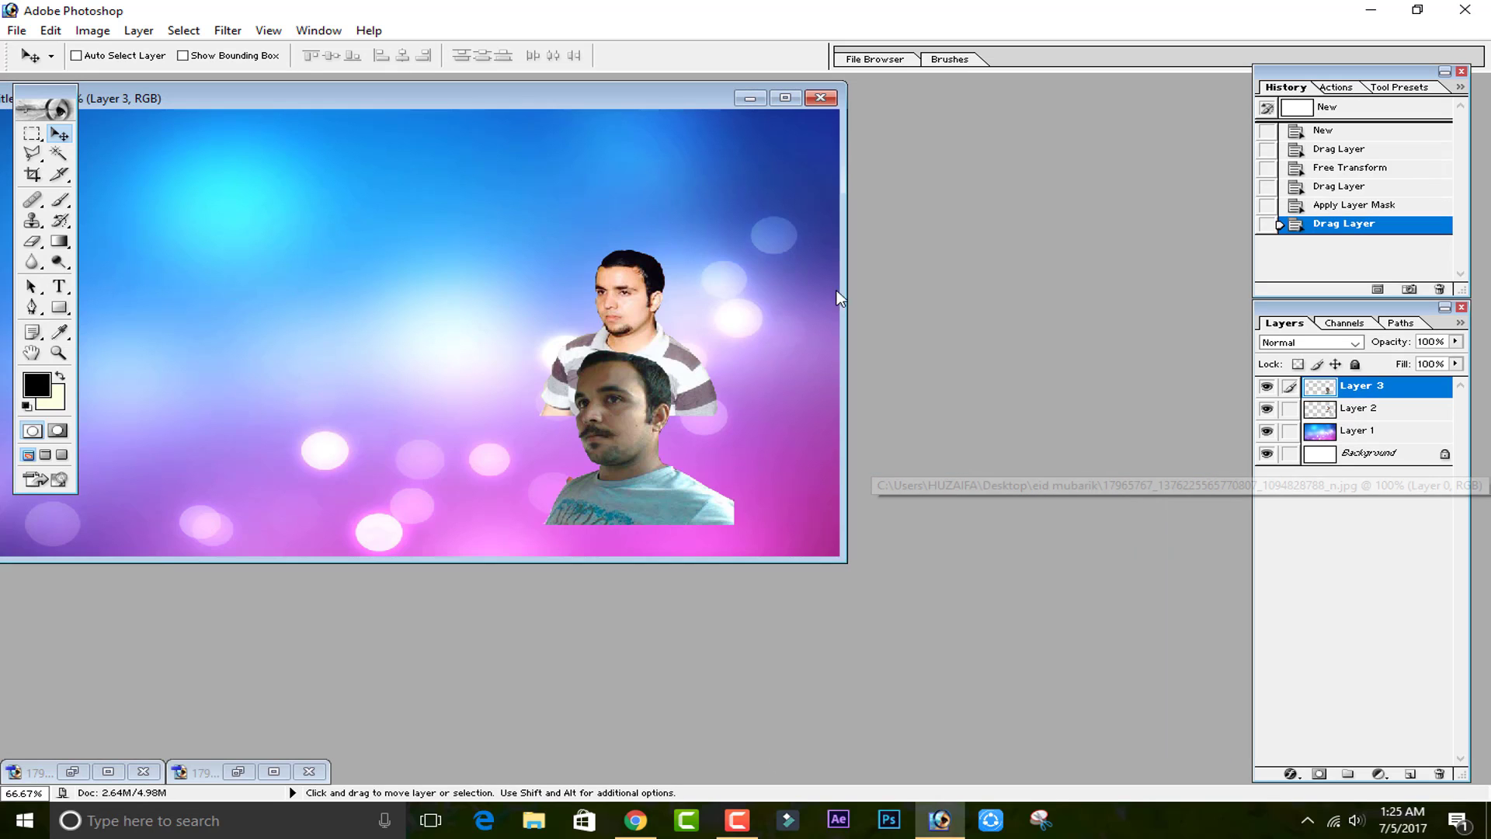
left_click(785, 97)
left_click_drag(963, 338, 575, 259)
key("ctrl+t")
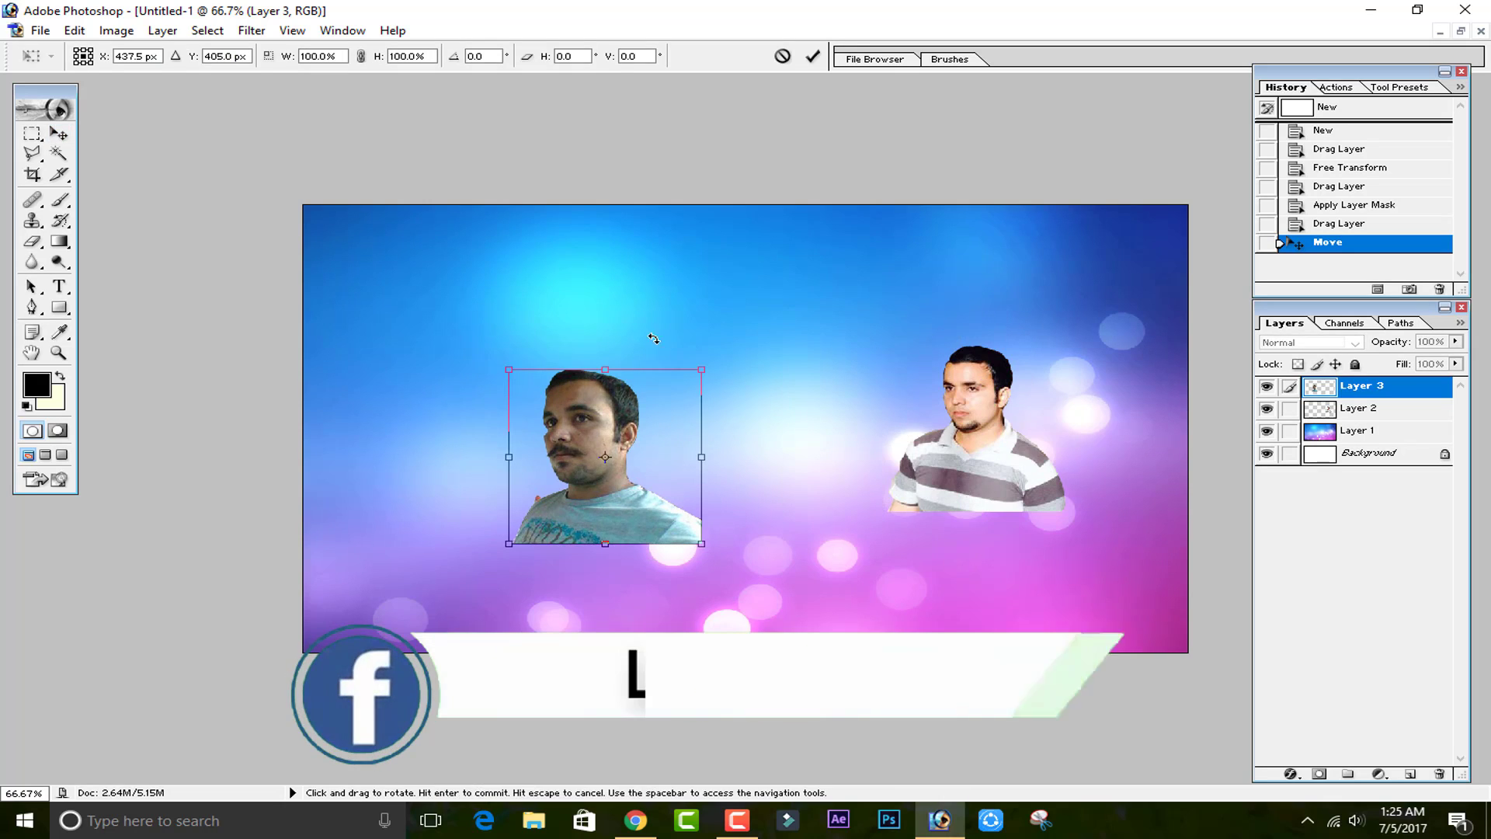
left_click_drag(697, 371, 859, 217)
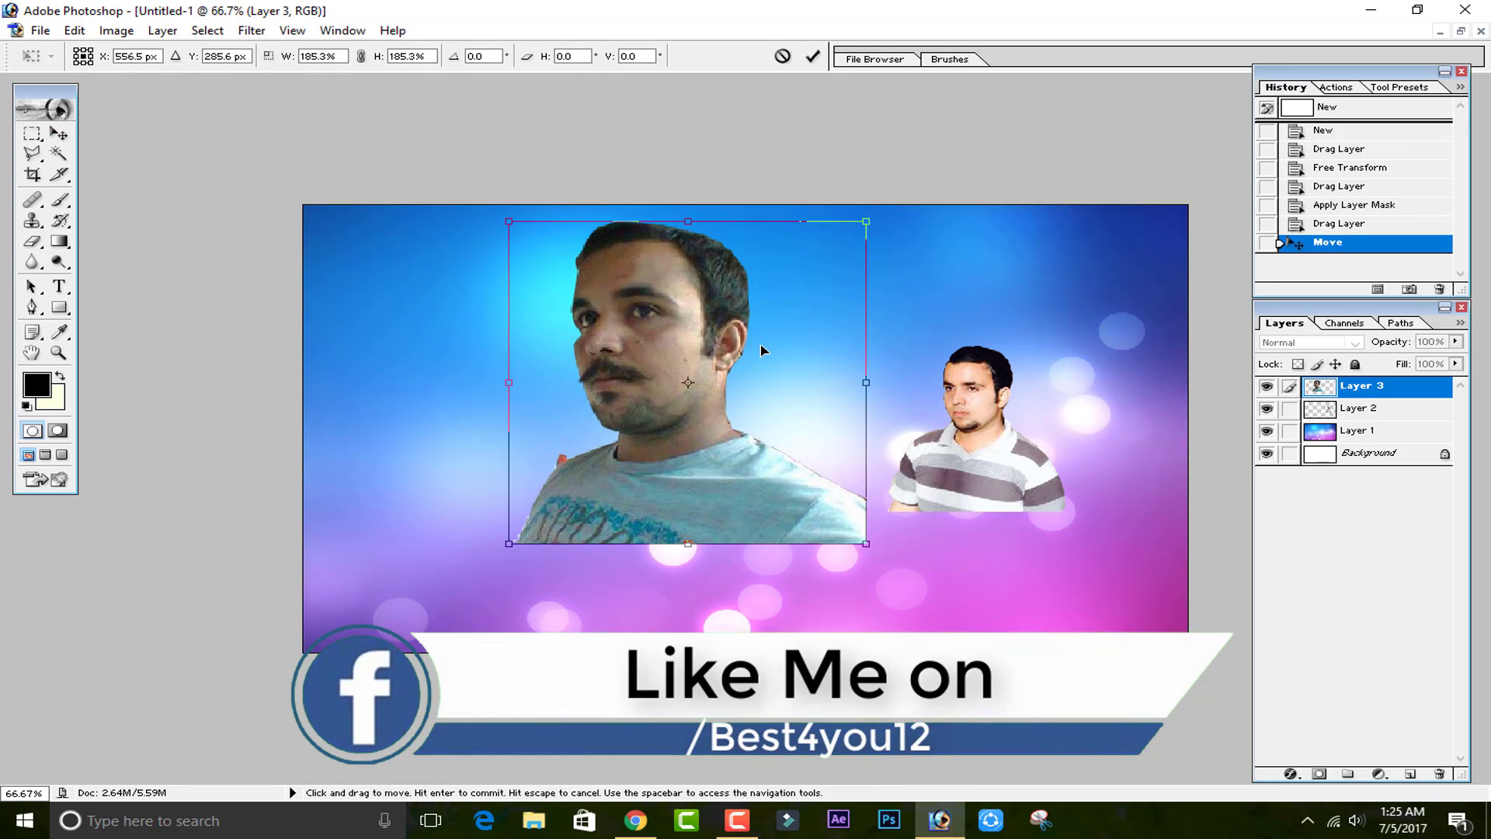
left_click_drag(749, 338, 1061, 444)
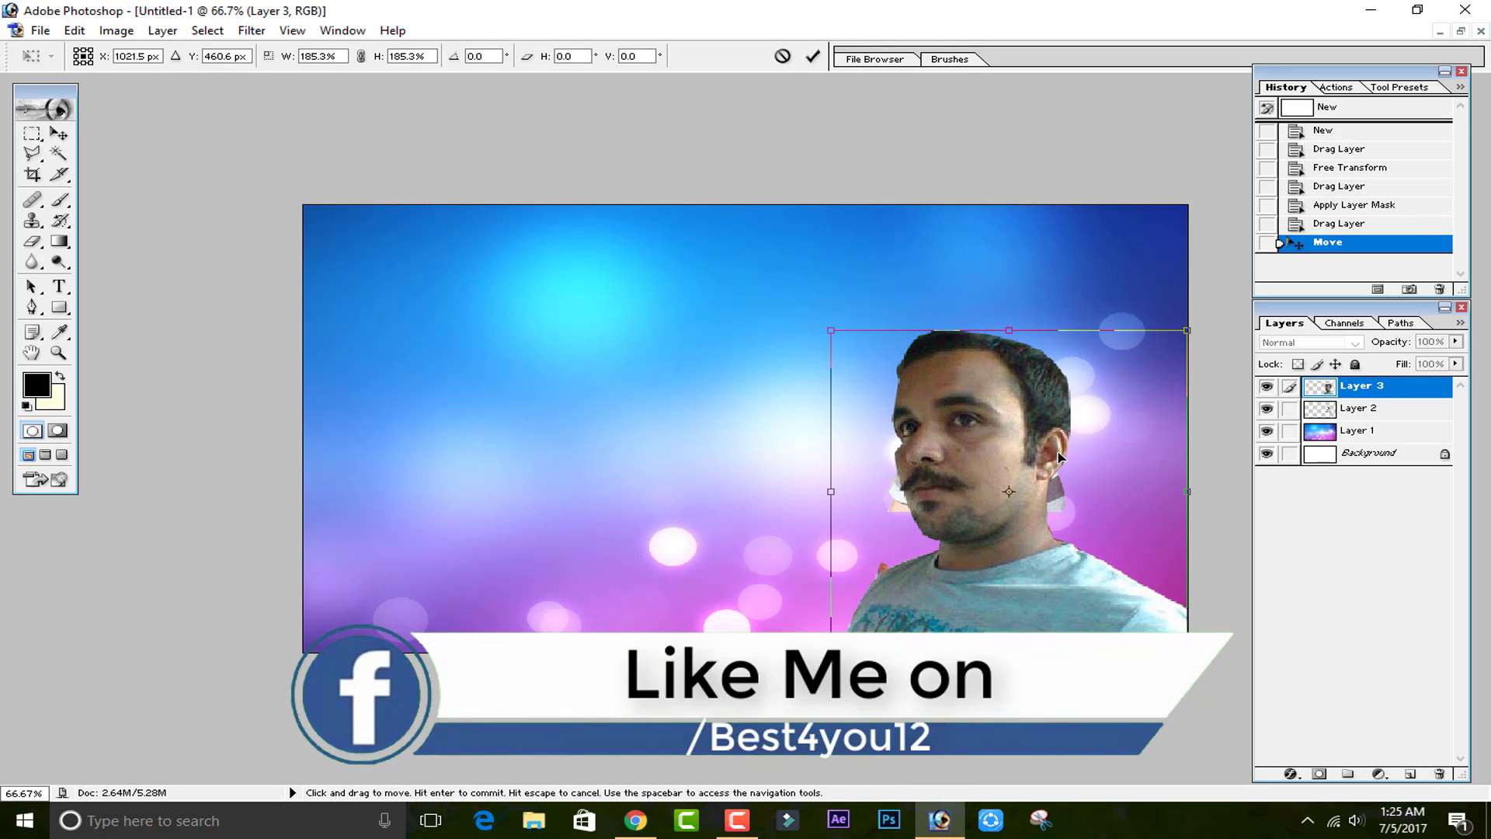
left_click_drag(831, 330, 764, 276)
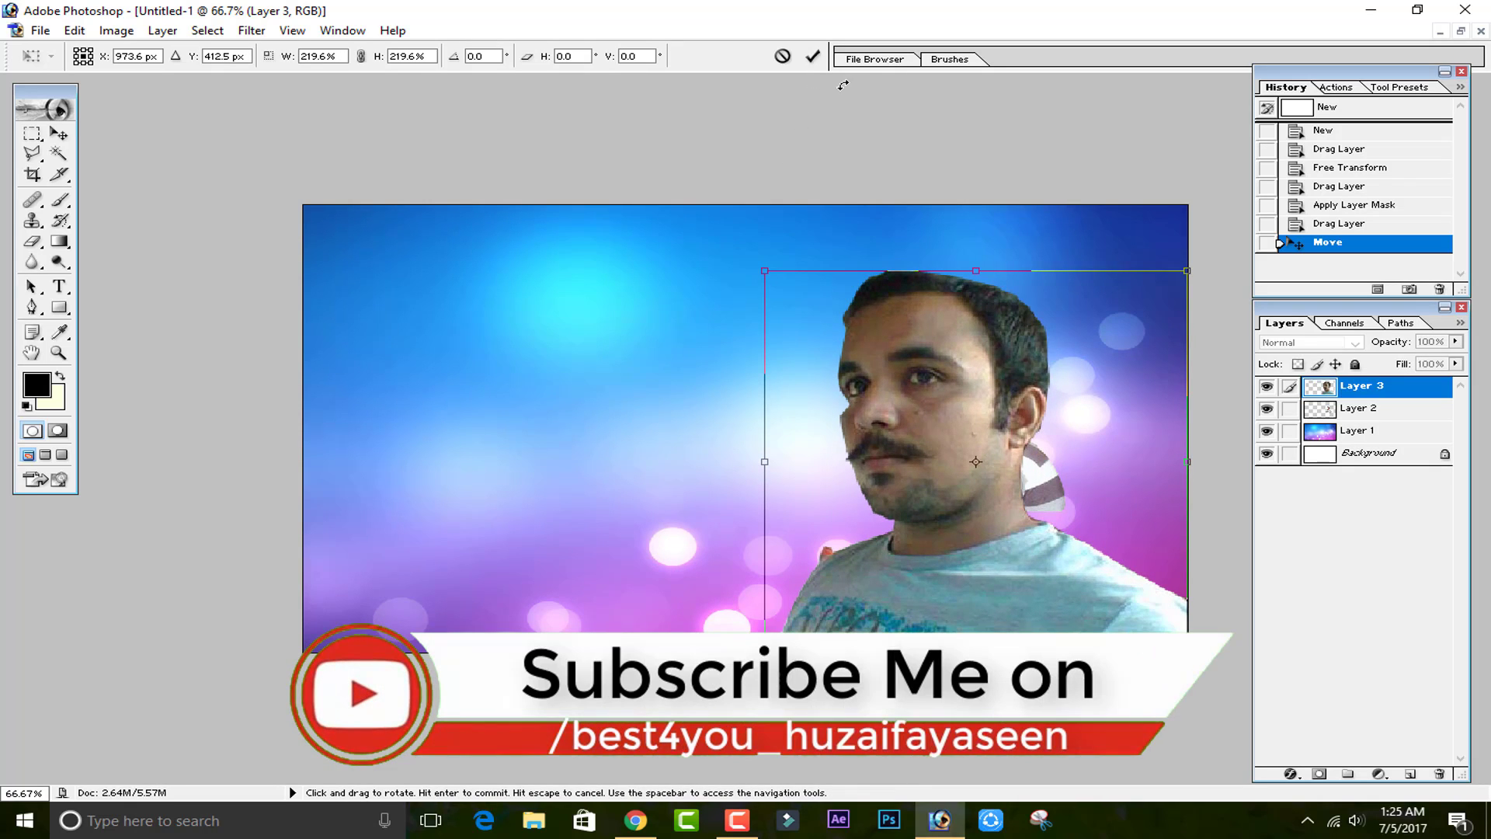
left_click(816, 59)
Free transform the first man's layer, enlarging it to about 271% and moving it to the right side.
left_click(1350, 418)
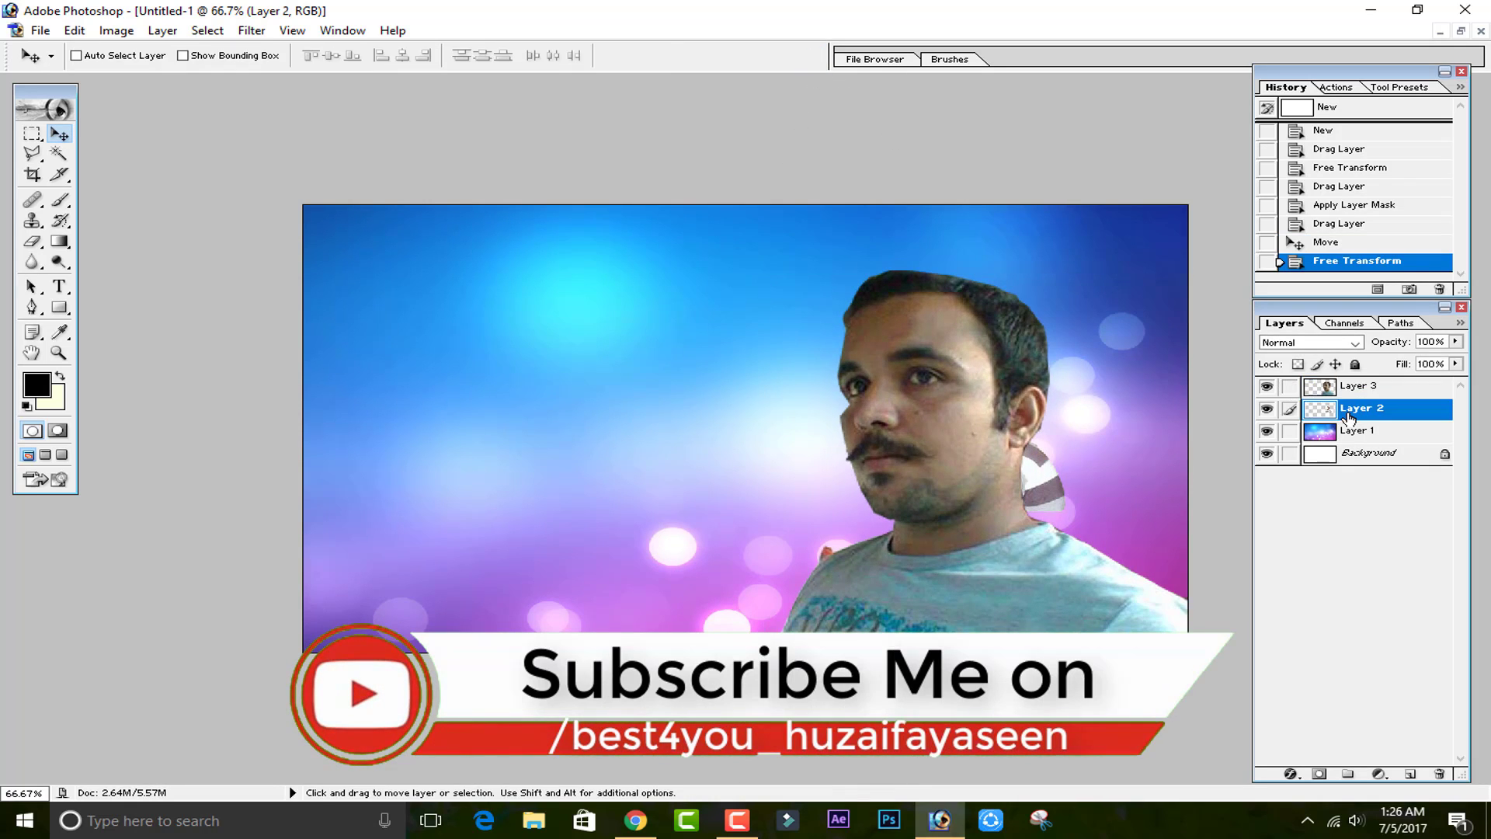
key("ctrl+t")
left_click_drag(946, 431, 409, 317)
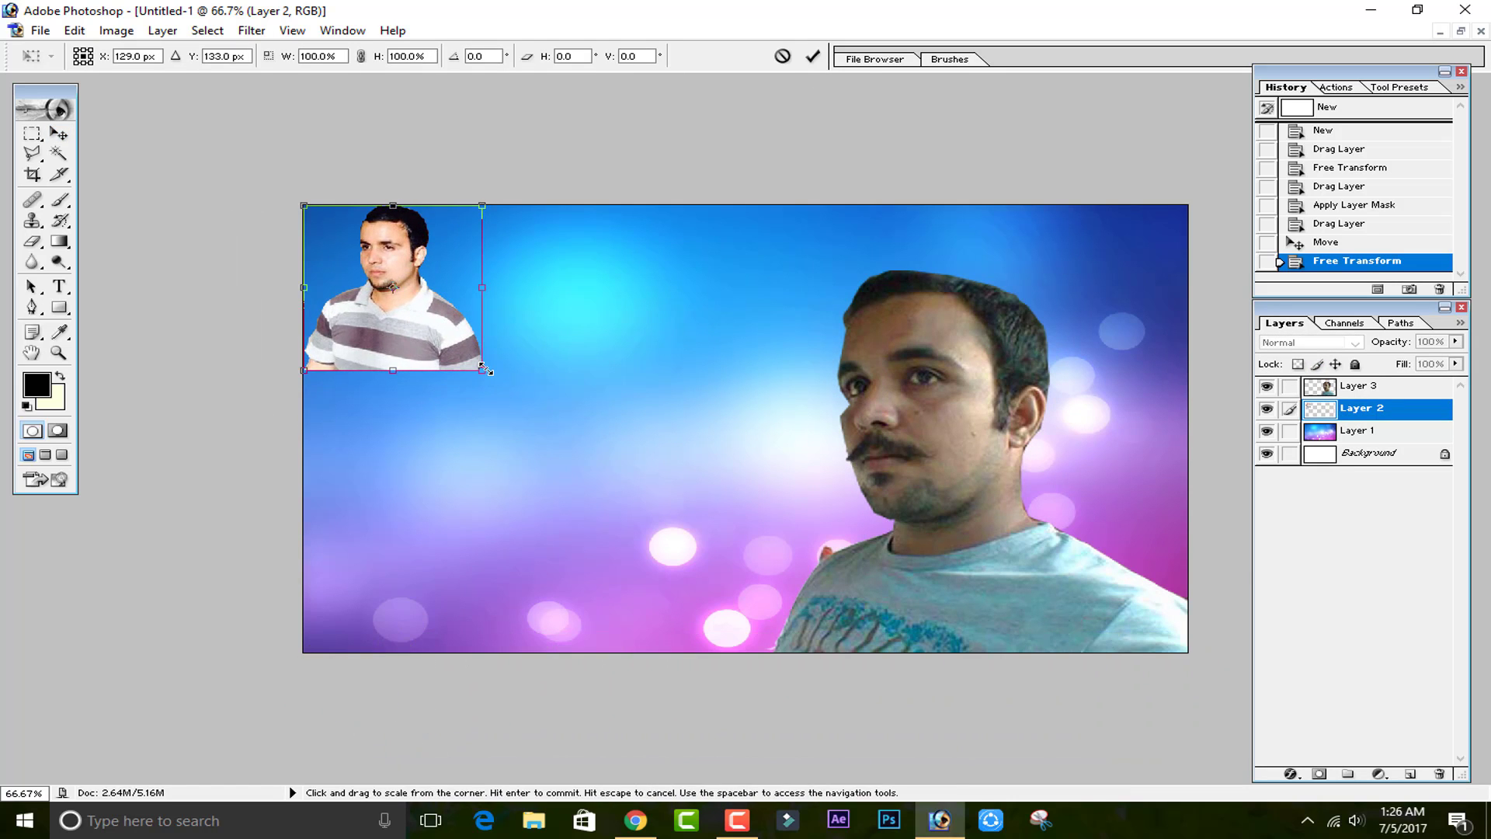
left_click_drag(482, 371, 763, 677)
left_click_drag(668, 550, 1069, 550)
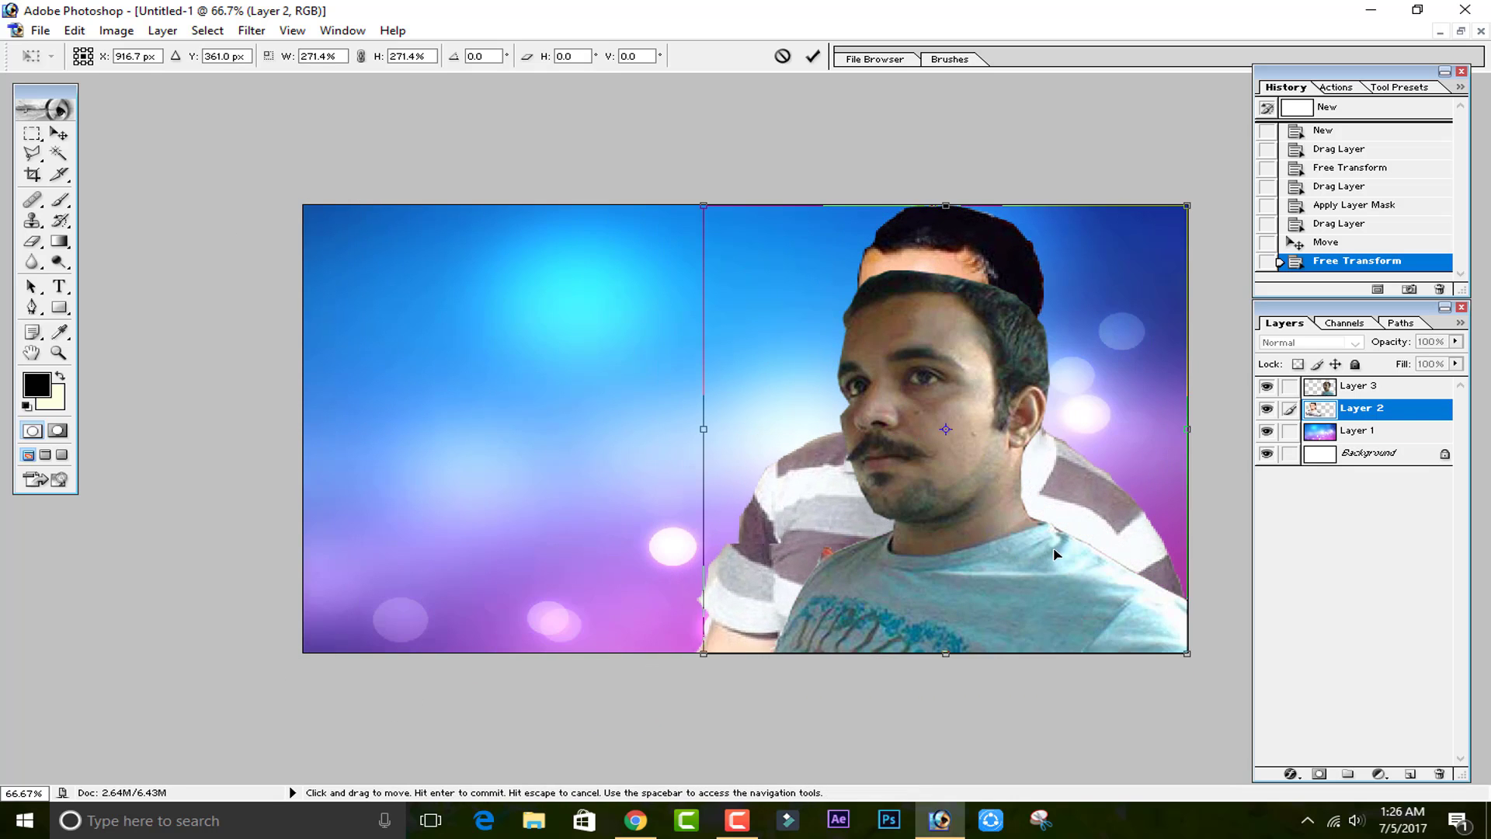
left_click(813, 56)
Move the second man's layer to the left side and flip it horizontally.
left_click(1371, 389)
left_click_drag(1010, 575, 544, 591)
key("ctrl+t")
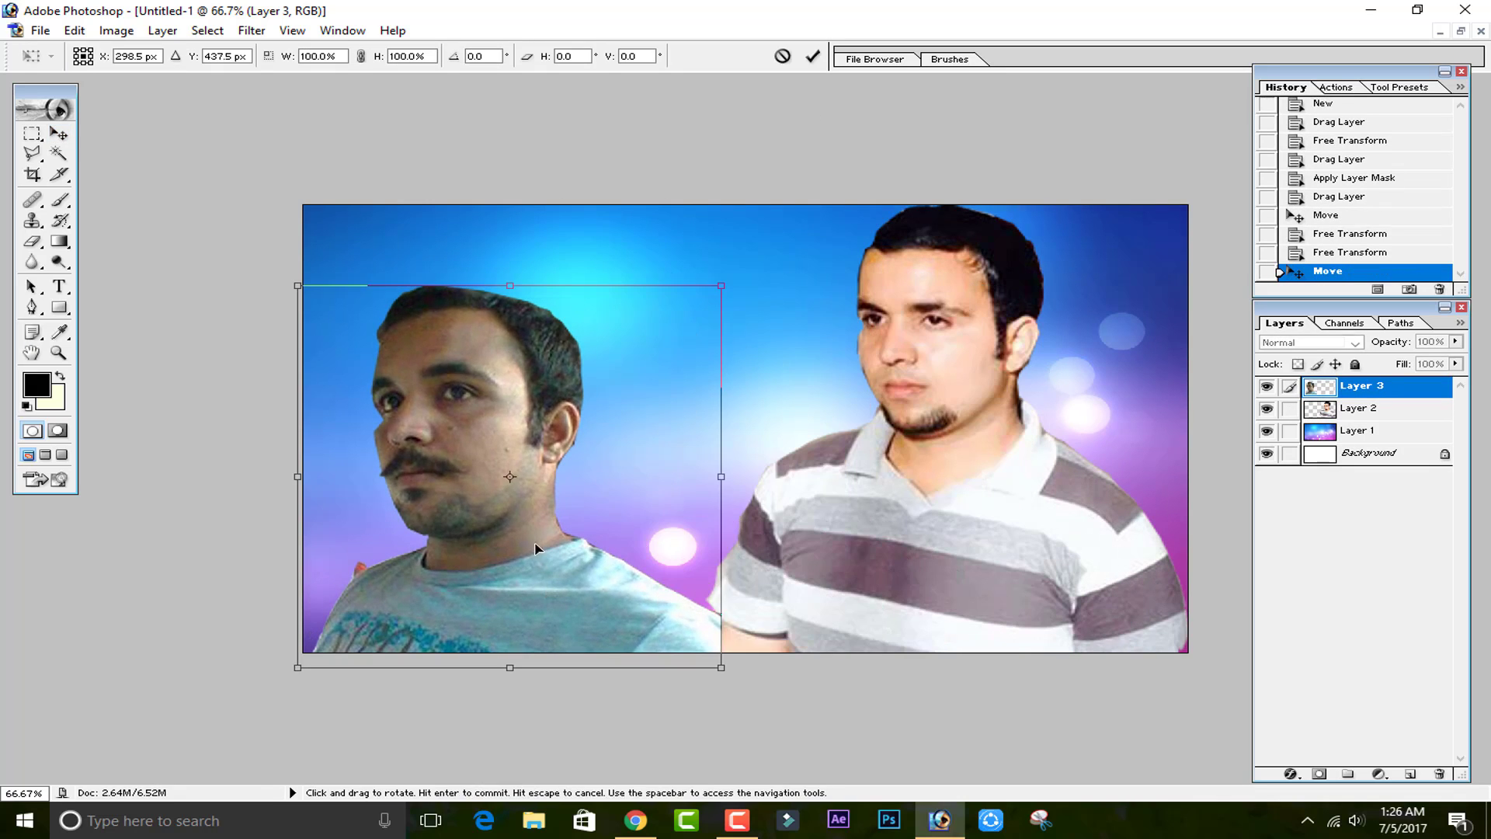
right_click(578, 483)
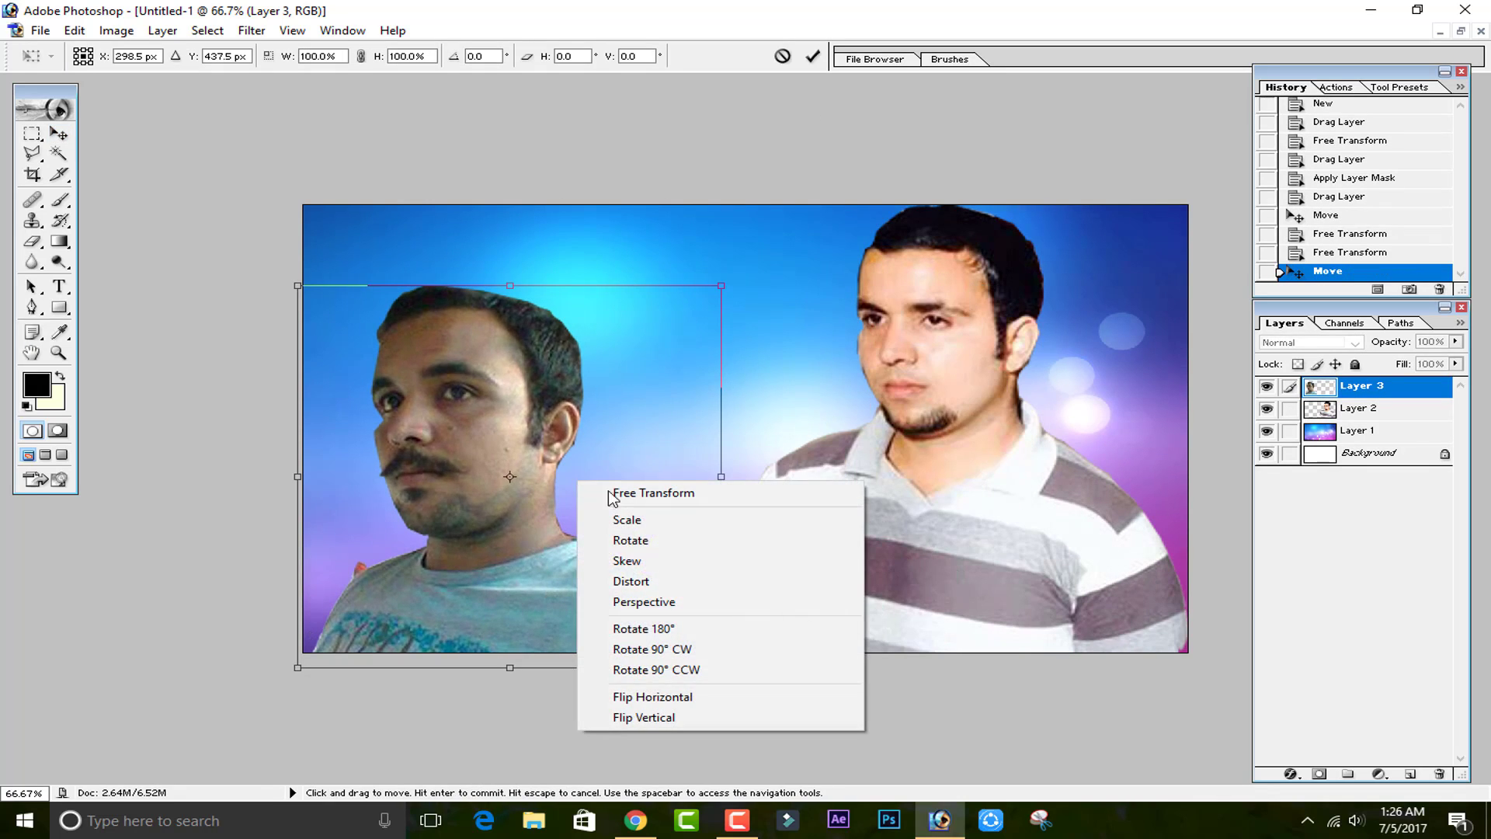
left_click(666, 699)
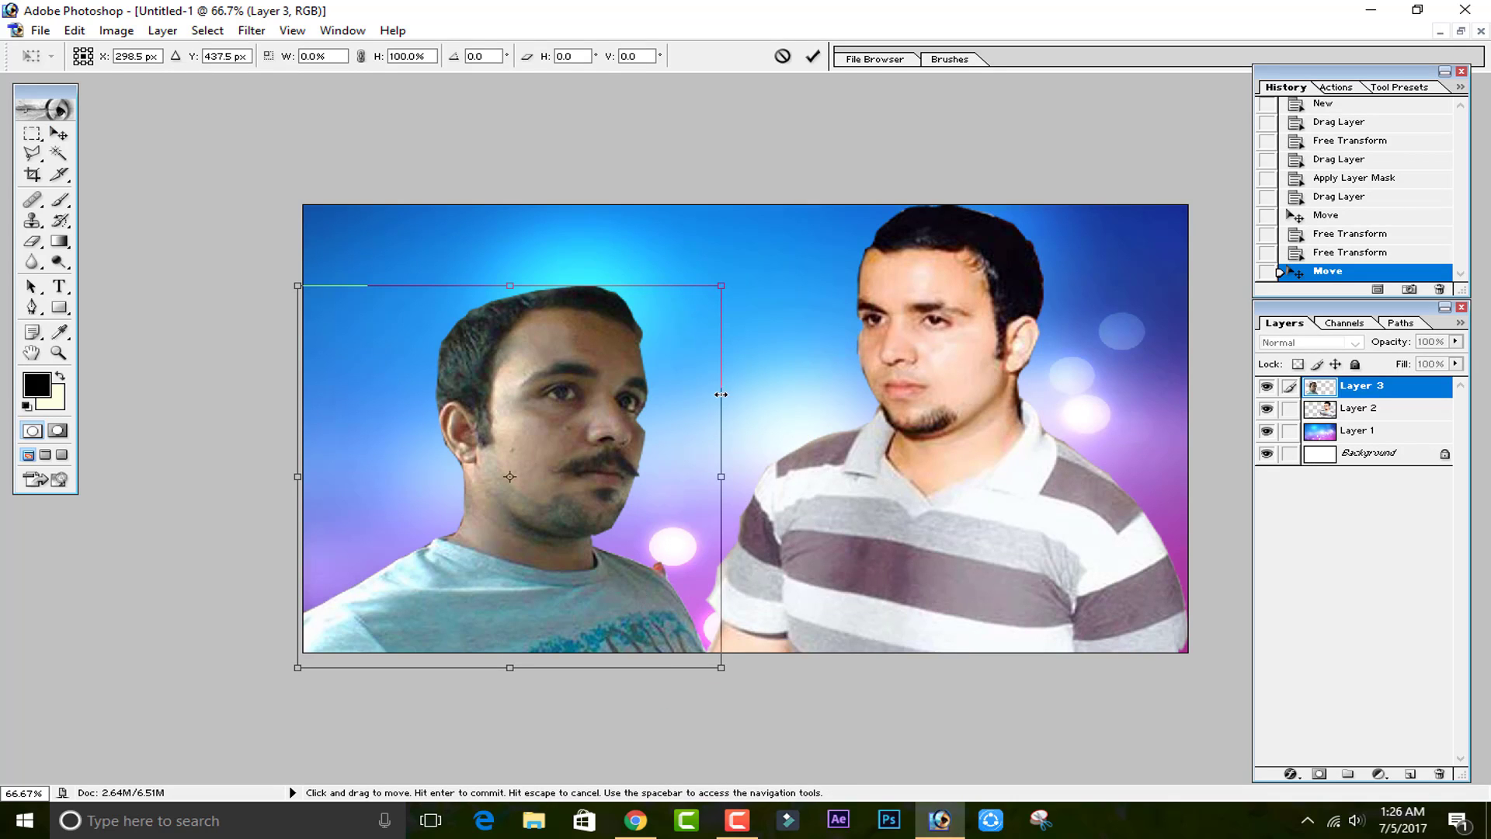
left_click_drag(687, 337, 690, 336)
left_click(812, 53)
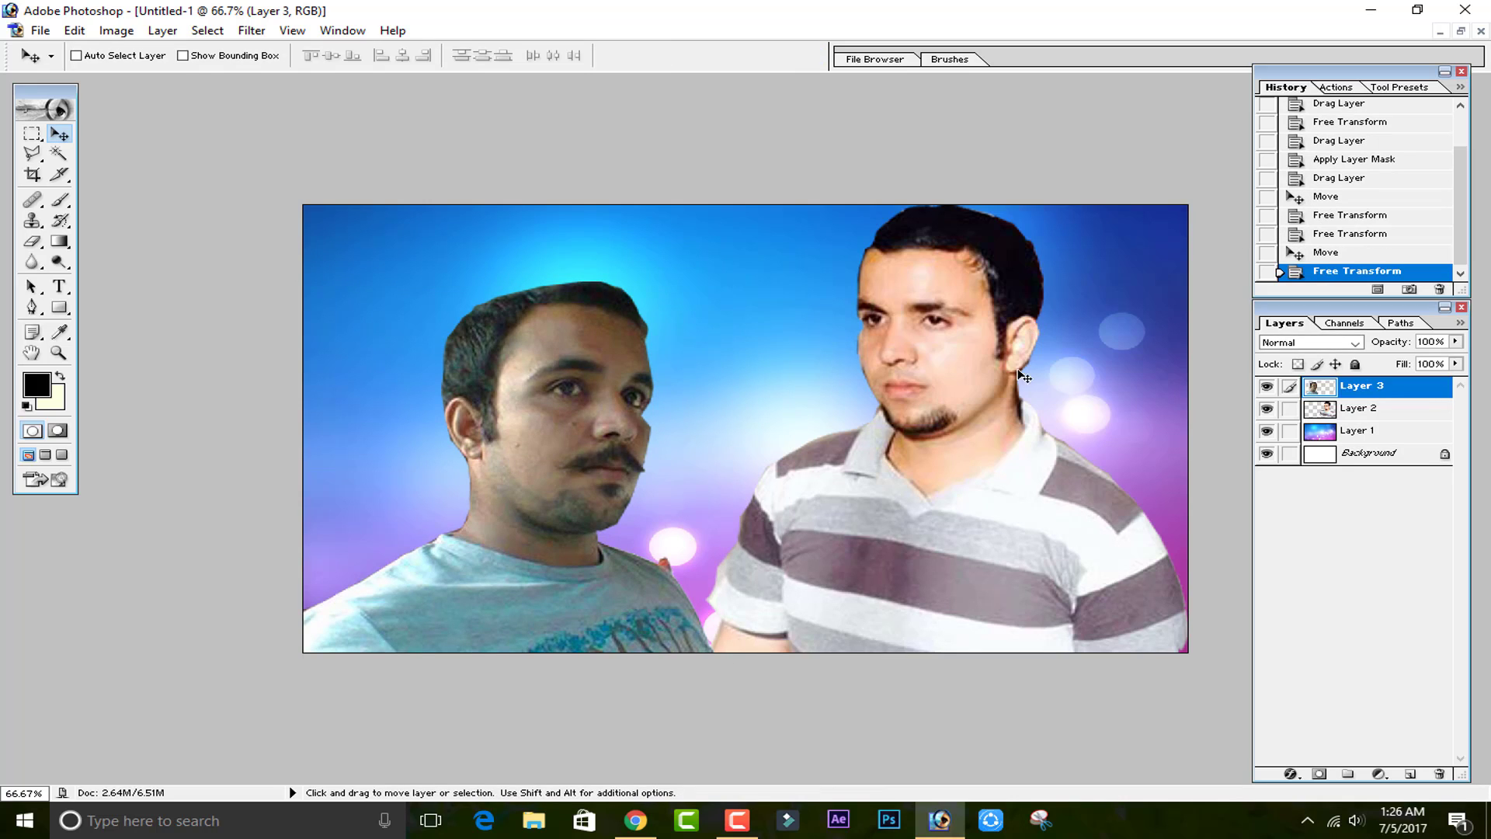
Swap the men's positions, moving the second man right and the first man left, and flip the first man horizontally.
left_click_drag(592, 602, 1033, 614)
left_click(1372, 409)
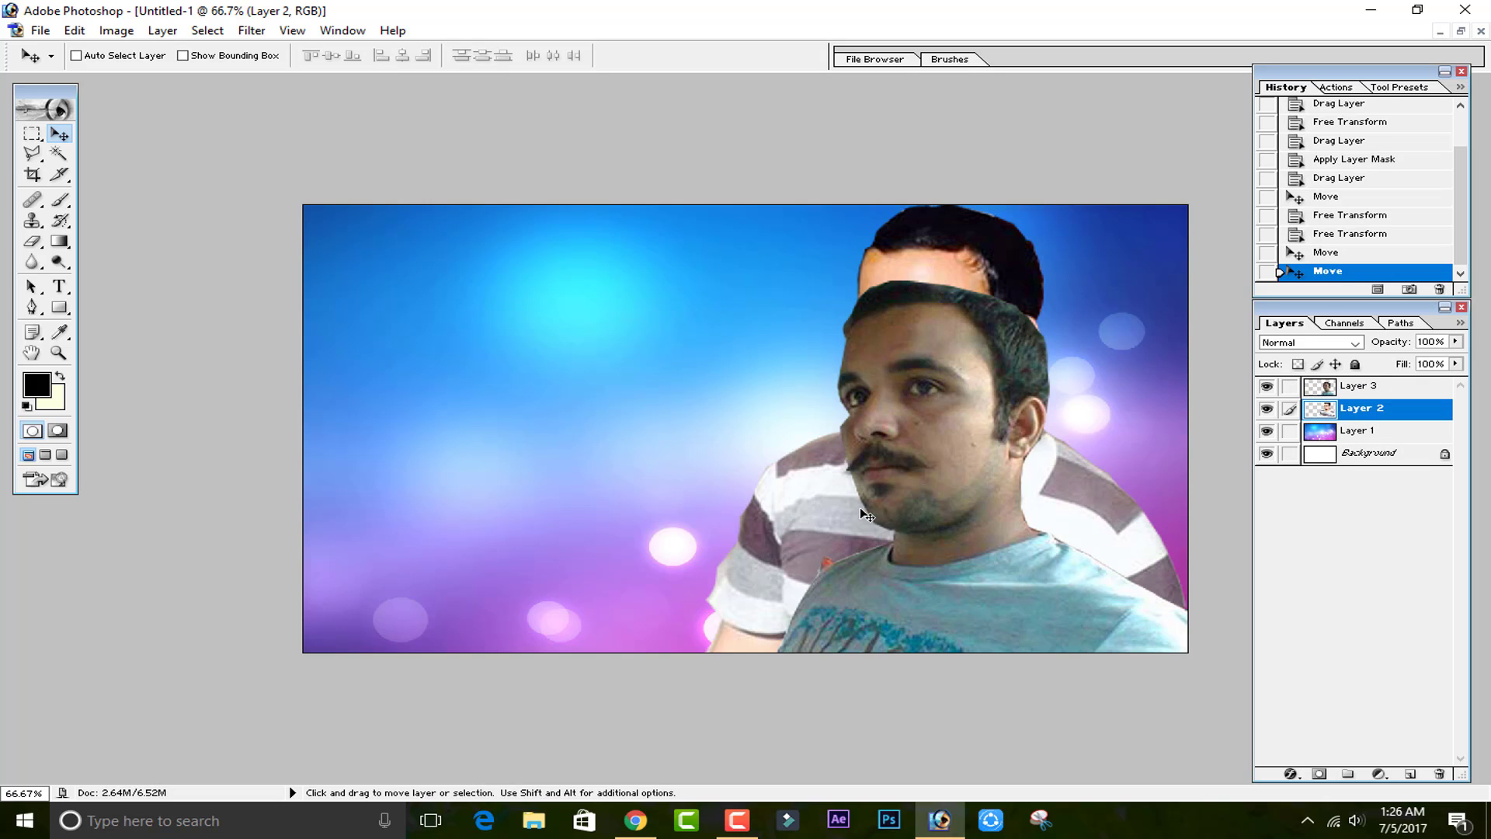
left_click_drag(860, 506, 414, 516)
key("ctrl+t")
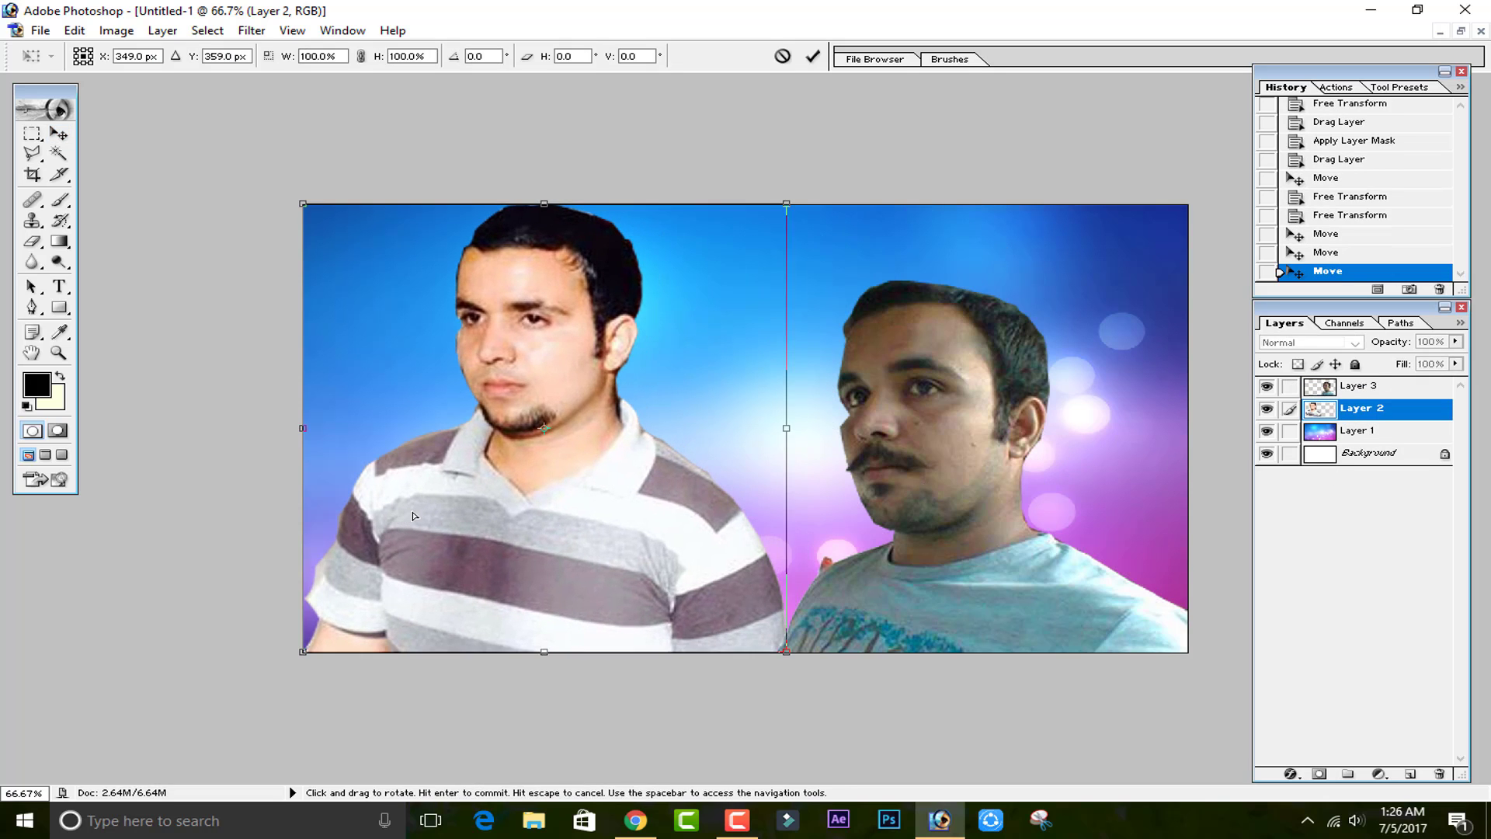
right_click(494, 491)
left_click(559, 707)
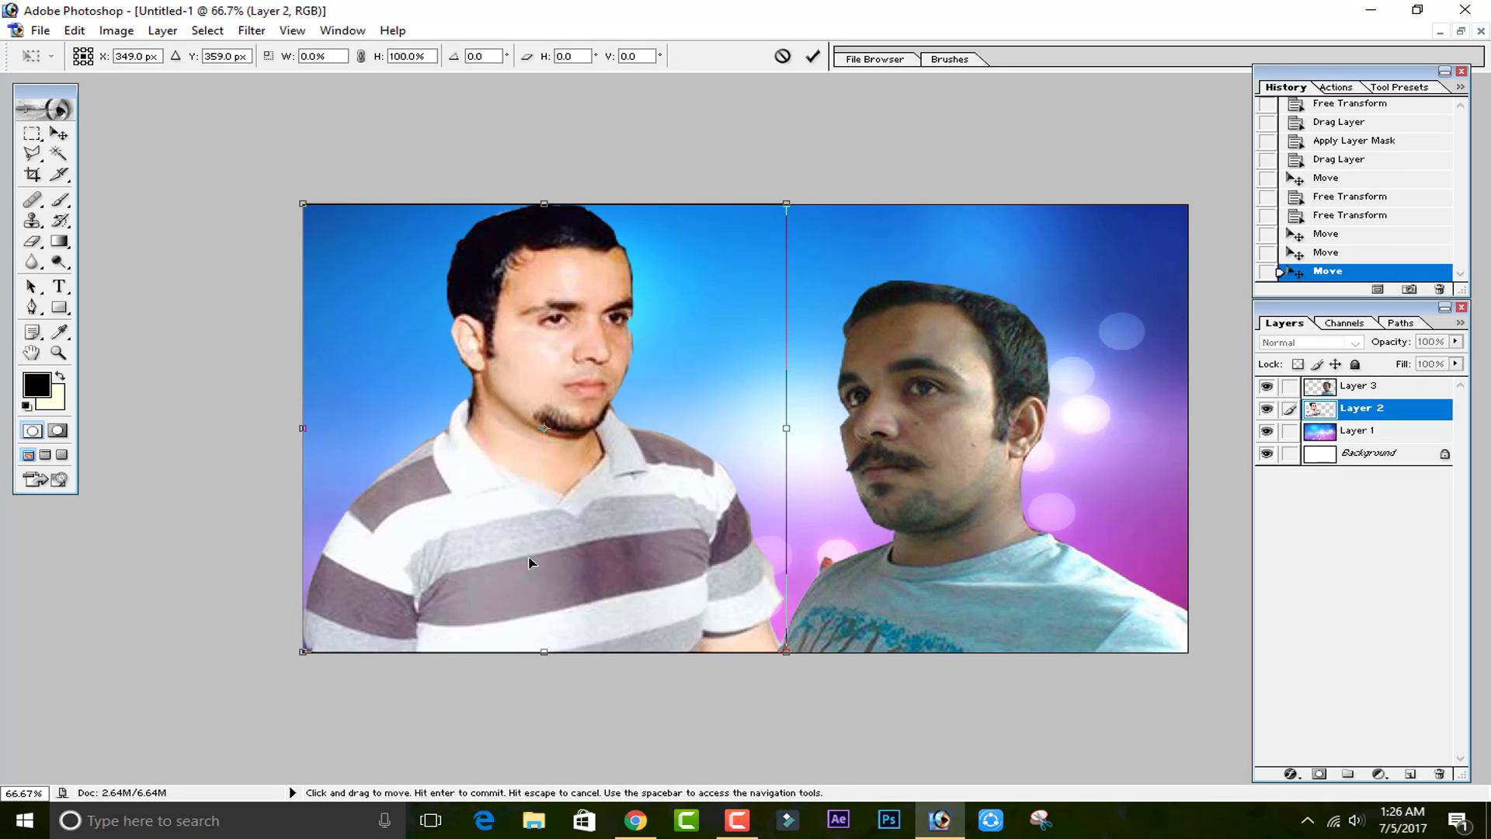
left_click(812, 56)
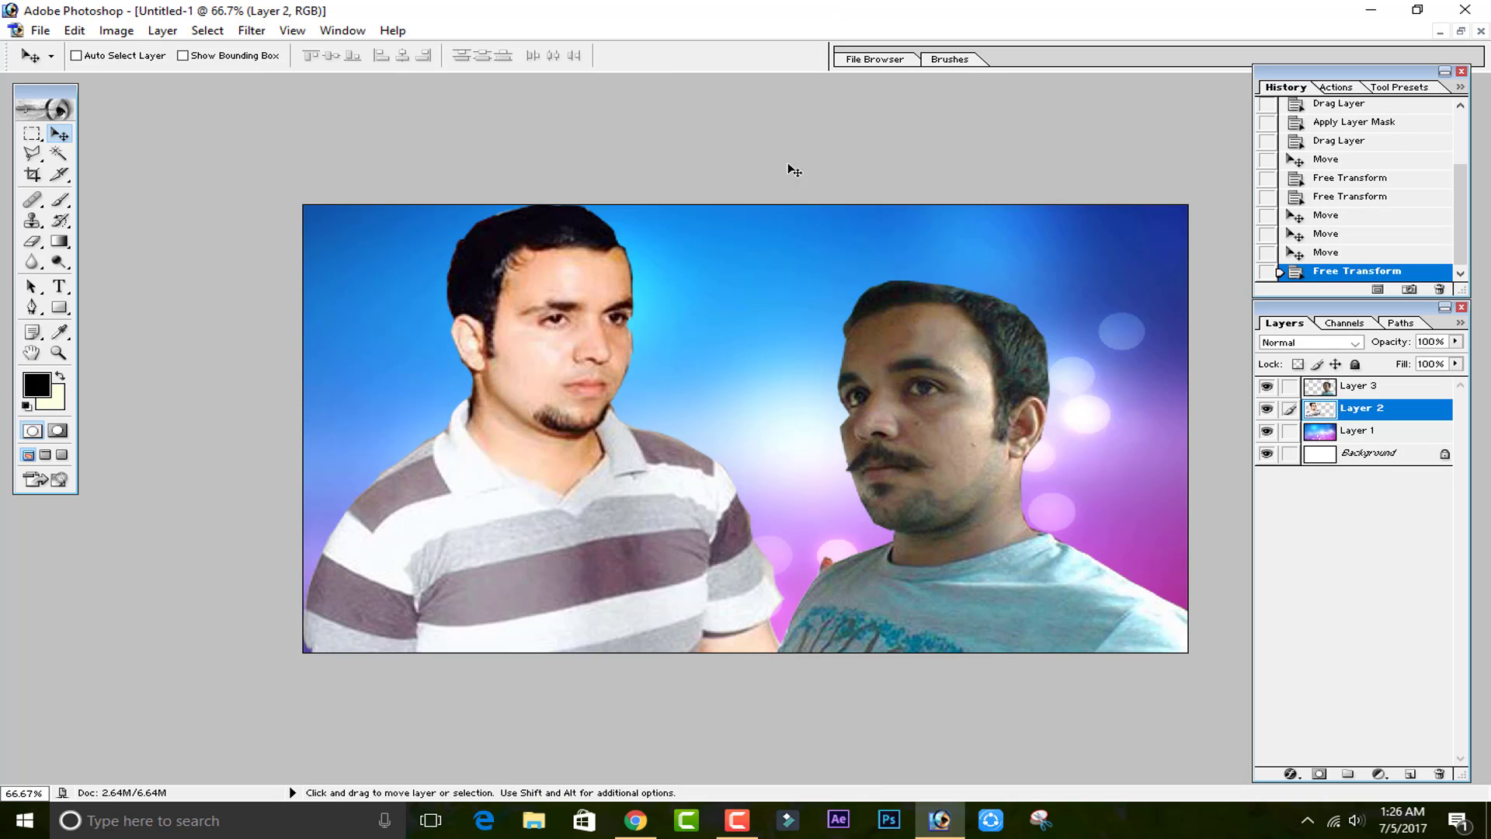
Stack the first man's layer above the second man's and move the first man to the right side.
left_click_drag(1320, 431, 1357, 410)
left_click_drag(1341, 391, 1289, 432)
left_click_drag(846, 546, 544, 546)
left_click(1339, 394)
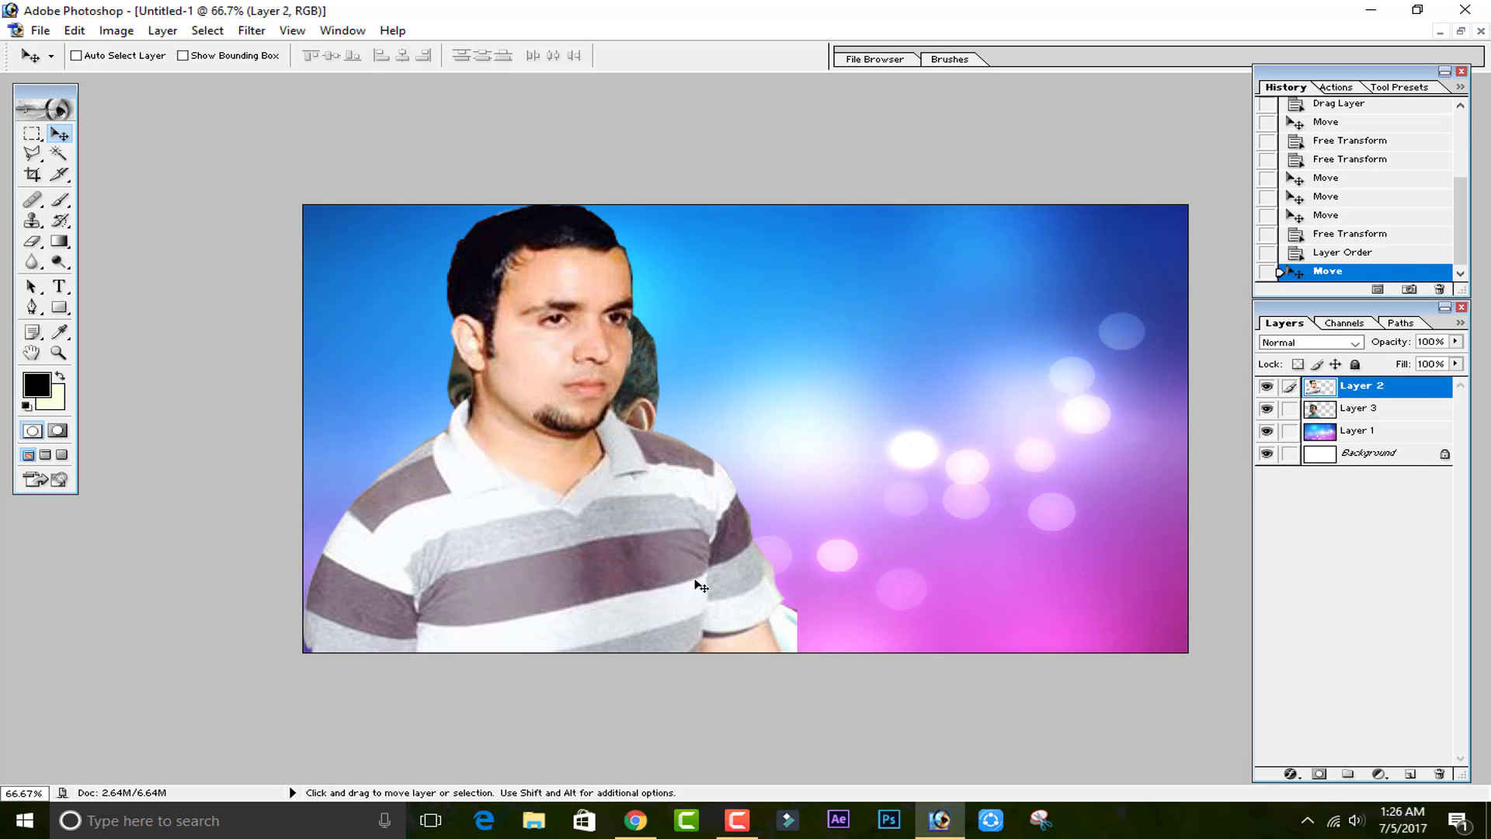
left_click_drag(674, 571, 1038, 592)
Flip the first man's layer horizontally and undo an accidental nudge of it.
key("ctrl+t")
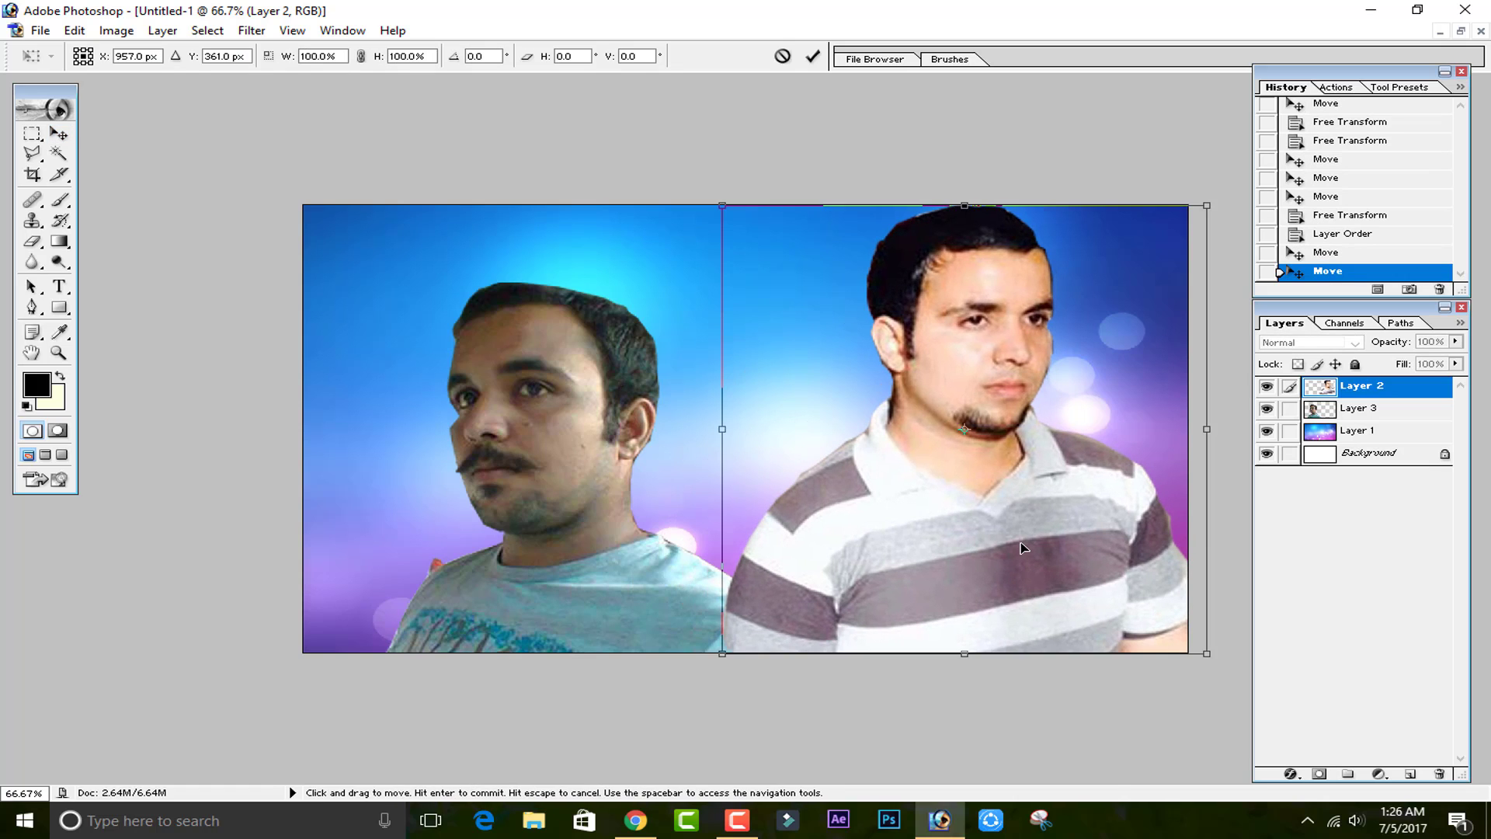
right_click(1024, 590)
left_click(1078, 761)
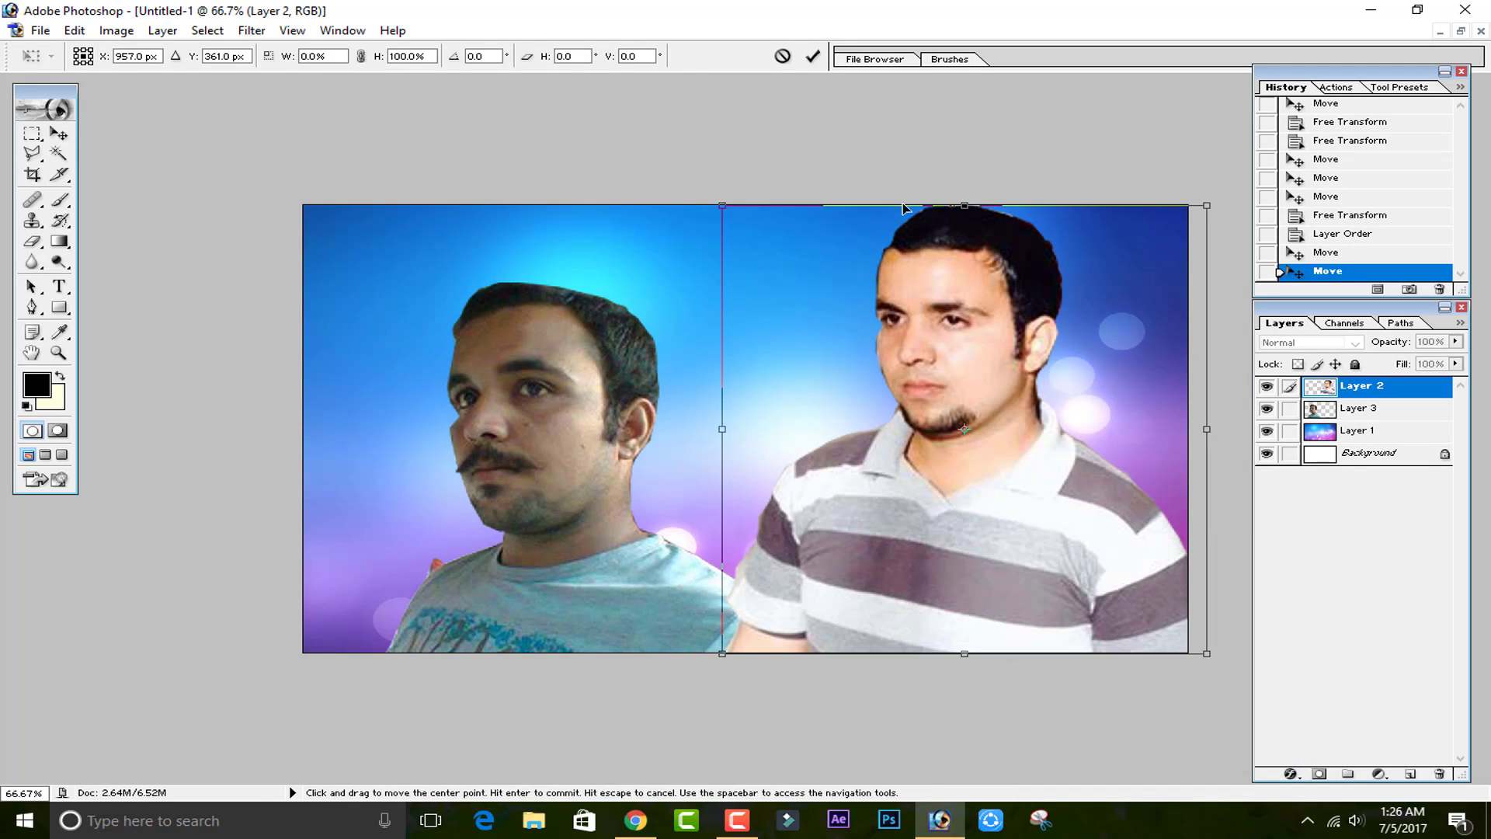
left_click(812, 56)
left_click_drag(618, 399, 599, 375)
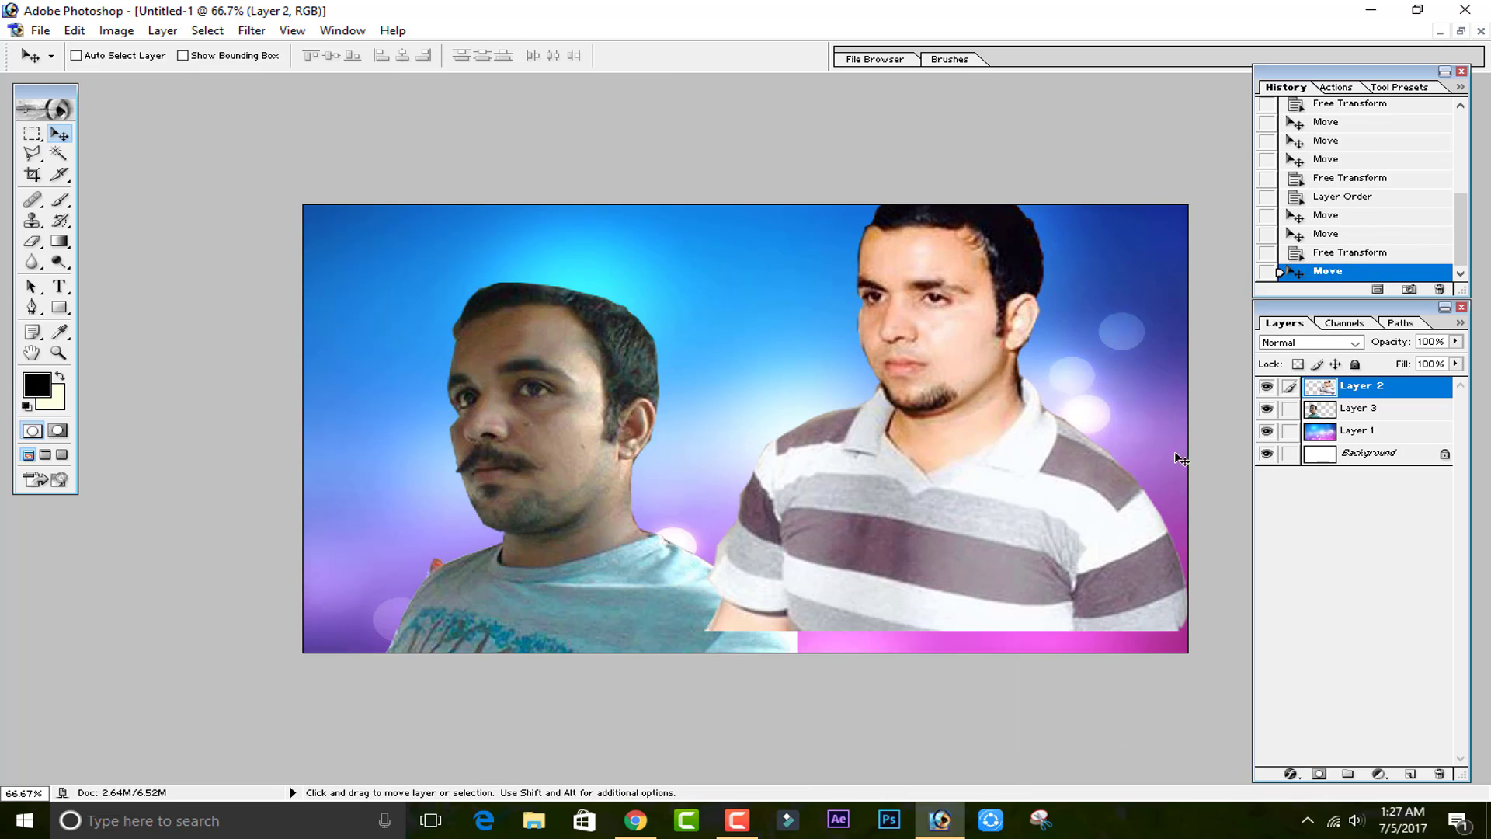
key("ctrl+z")
Flip the second man's layer horizontally and enlarge it to about 125%, positioned on the left side.
left_click(1320, 417)
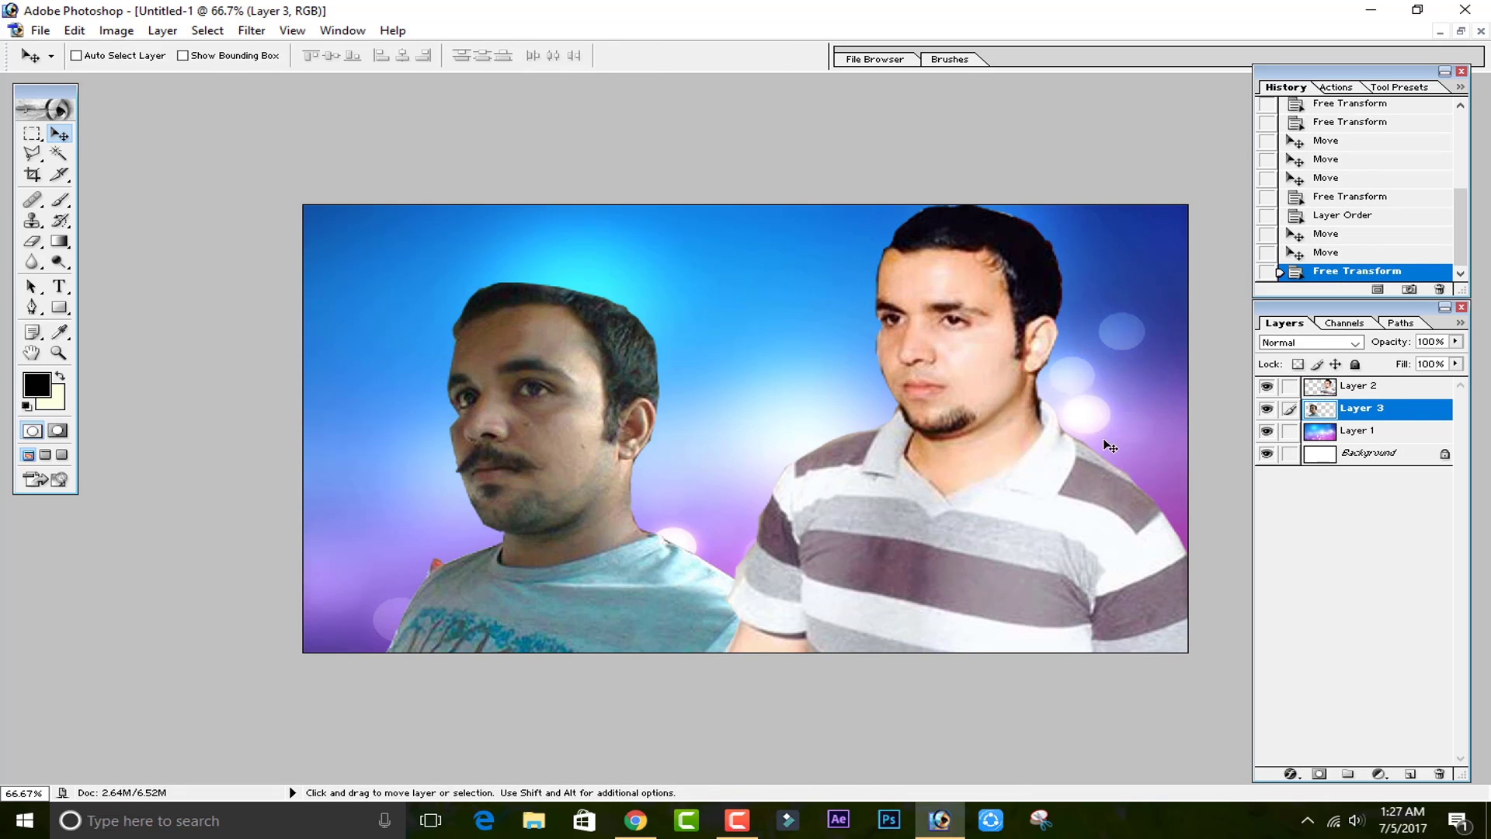
key("ctrl+t")
left_click_drag(712, 493, 651, 484)
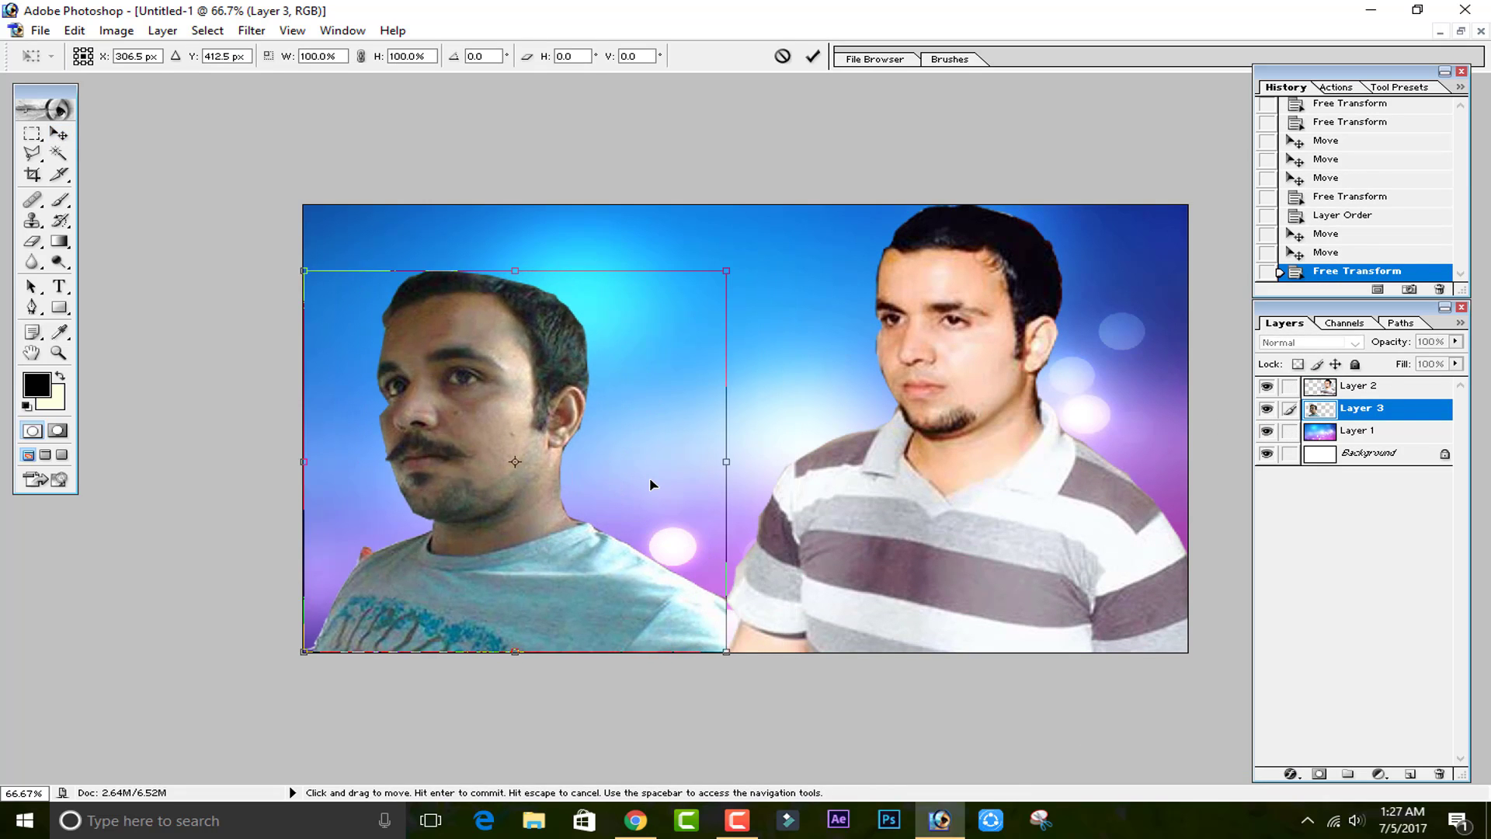
right_click(649, 477)
left_click(718, 696)
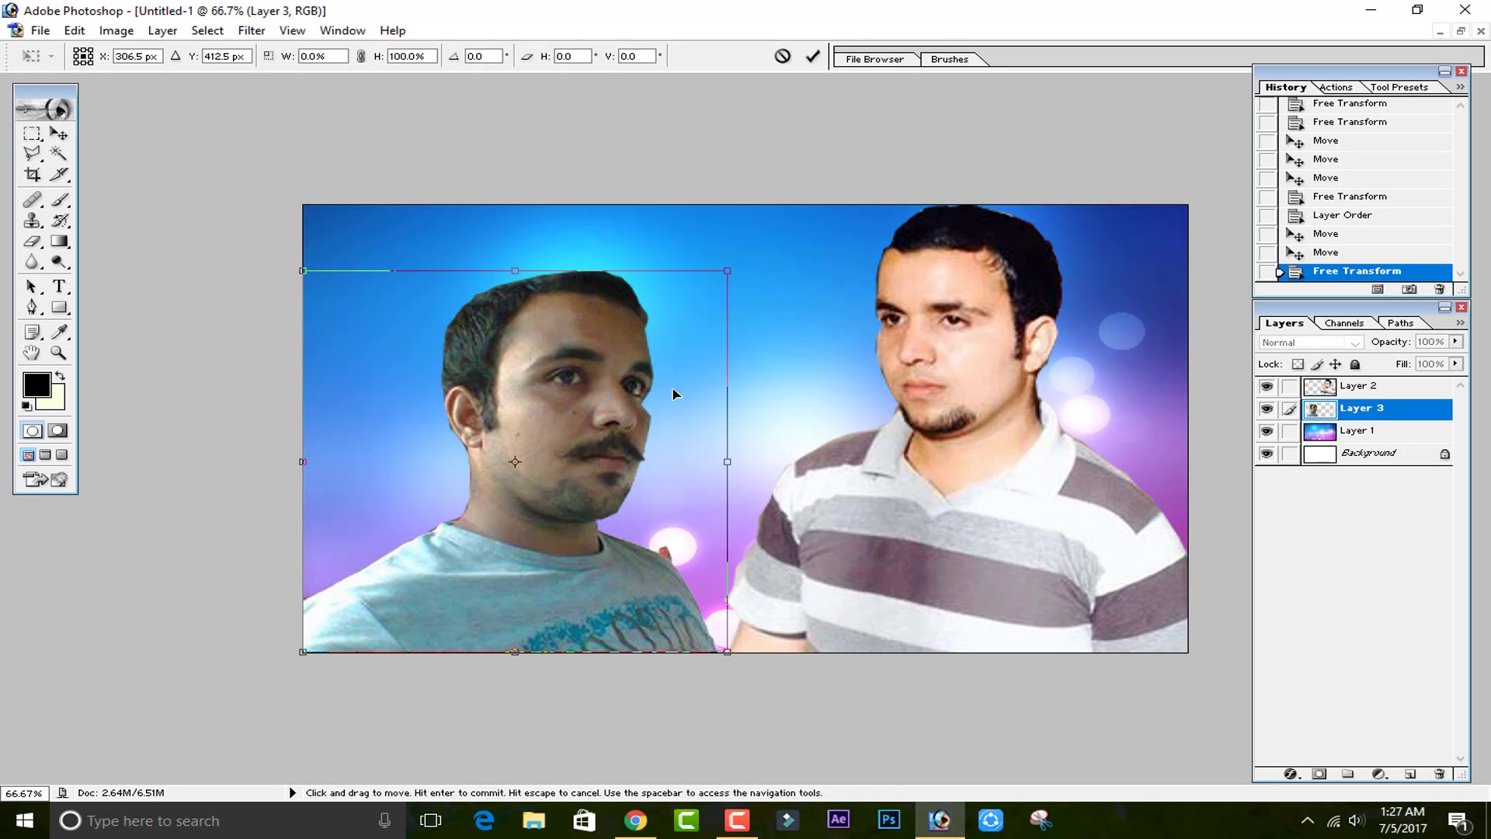
left_click_drag(718, 261, 831, 167)
left_click_drag(753, 295, 682, 327)
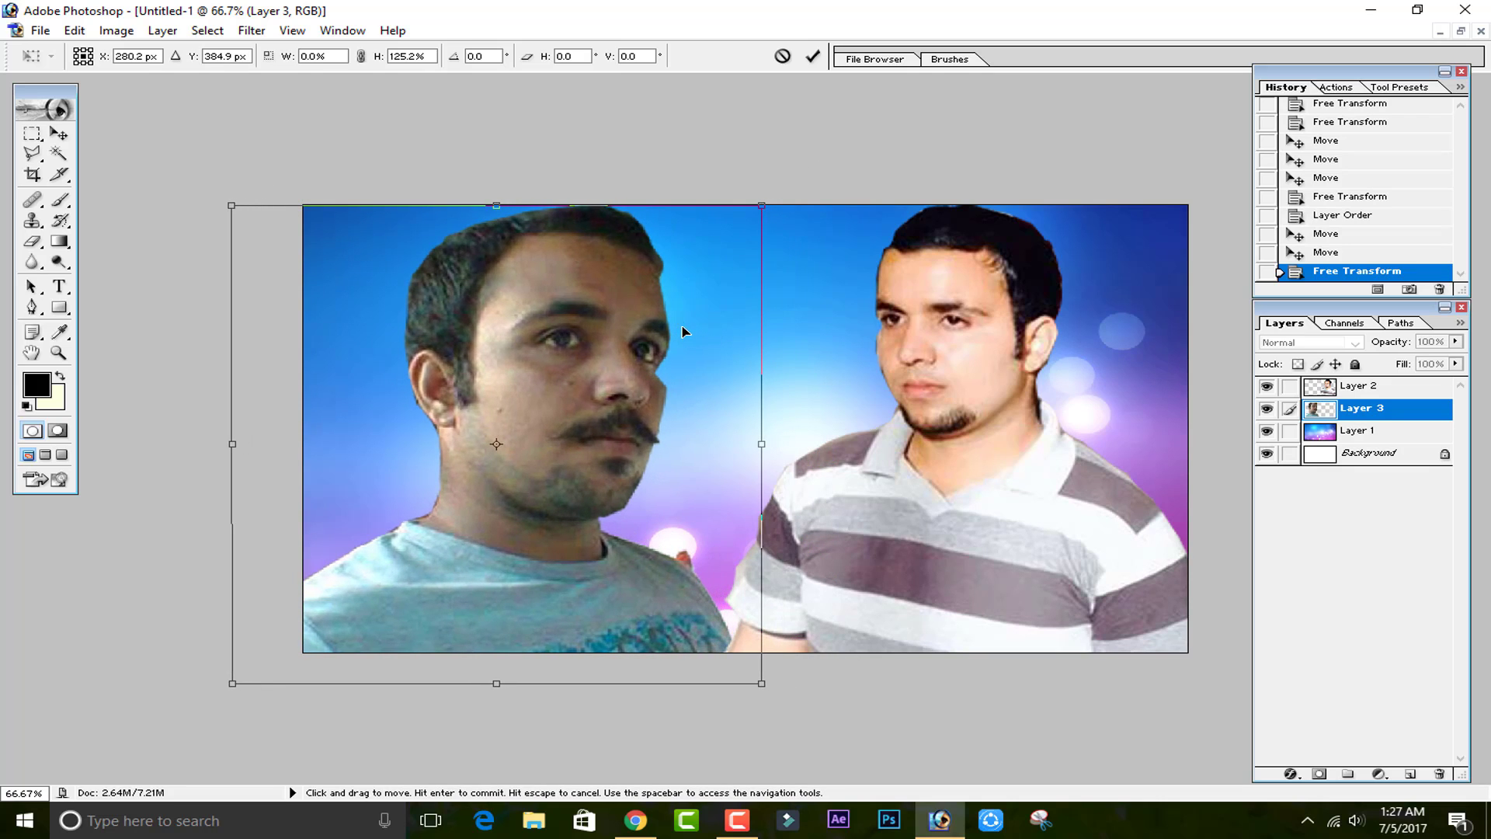
left_click(813, 56)
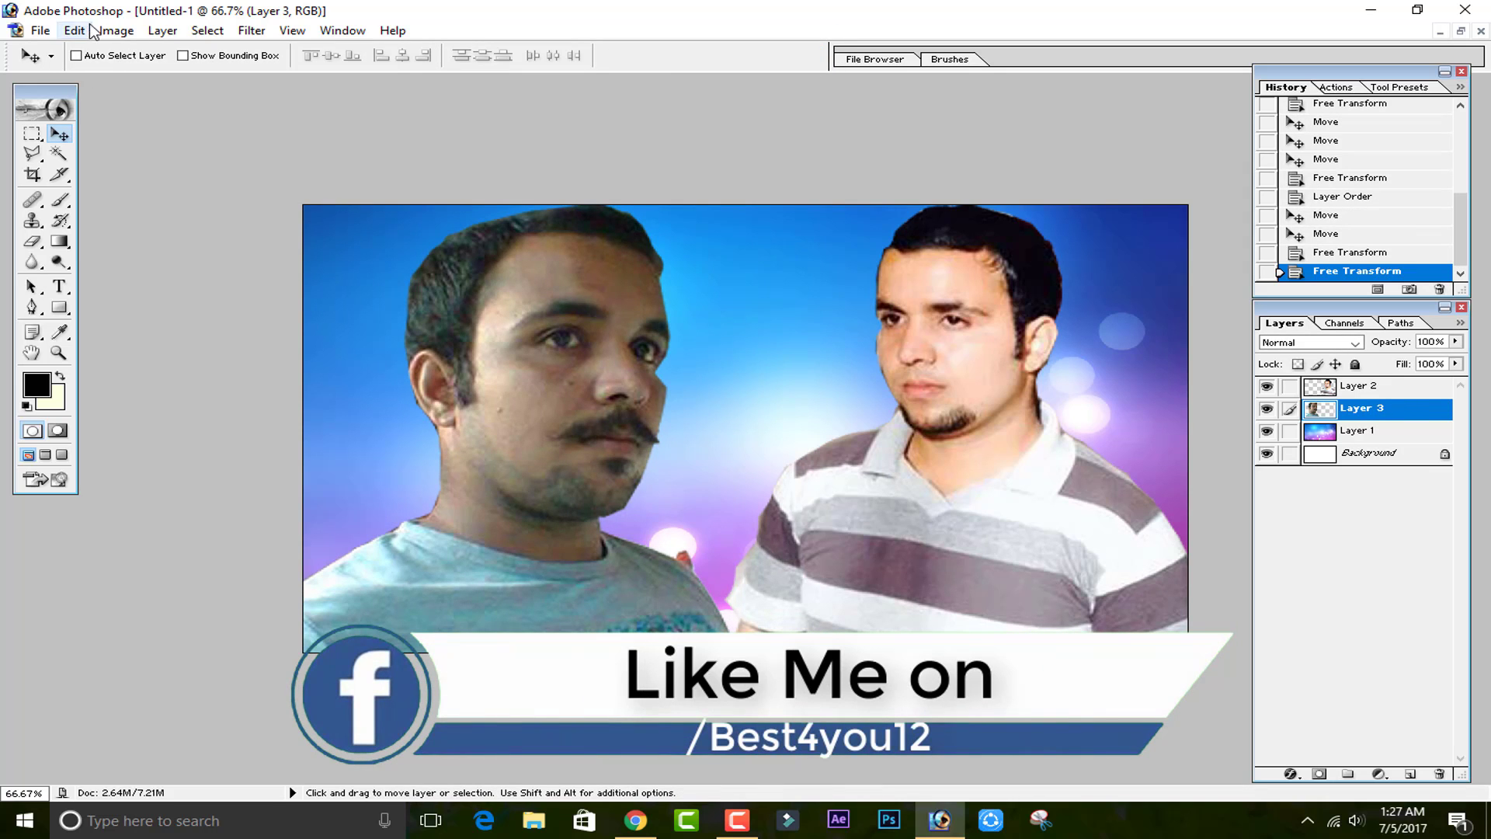
Desaturate the second man's layer to black and white.
left_click(113, 30)
mouse_move(163, 78)
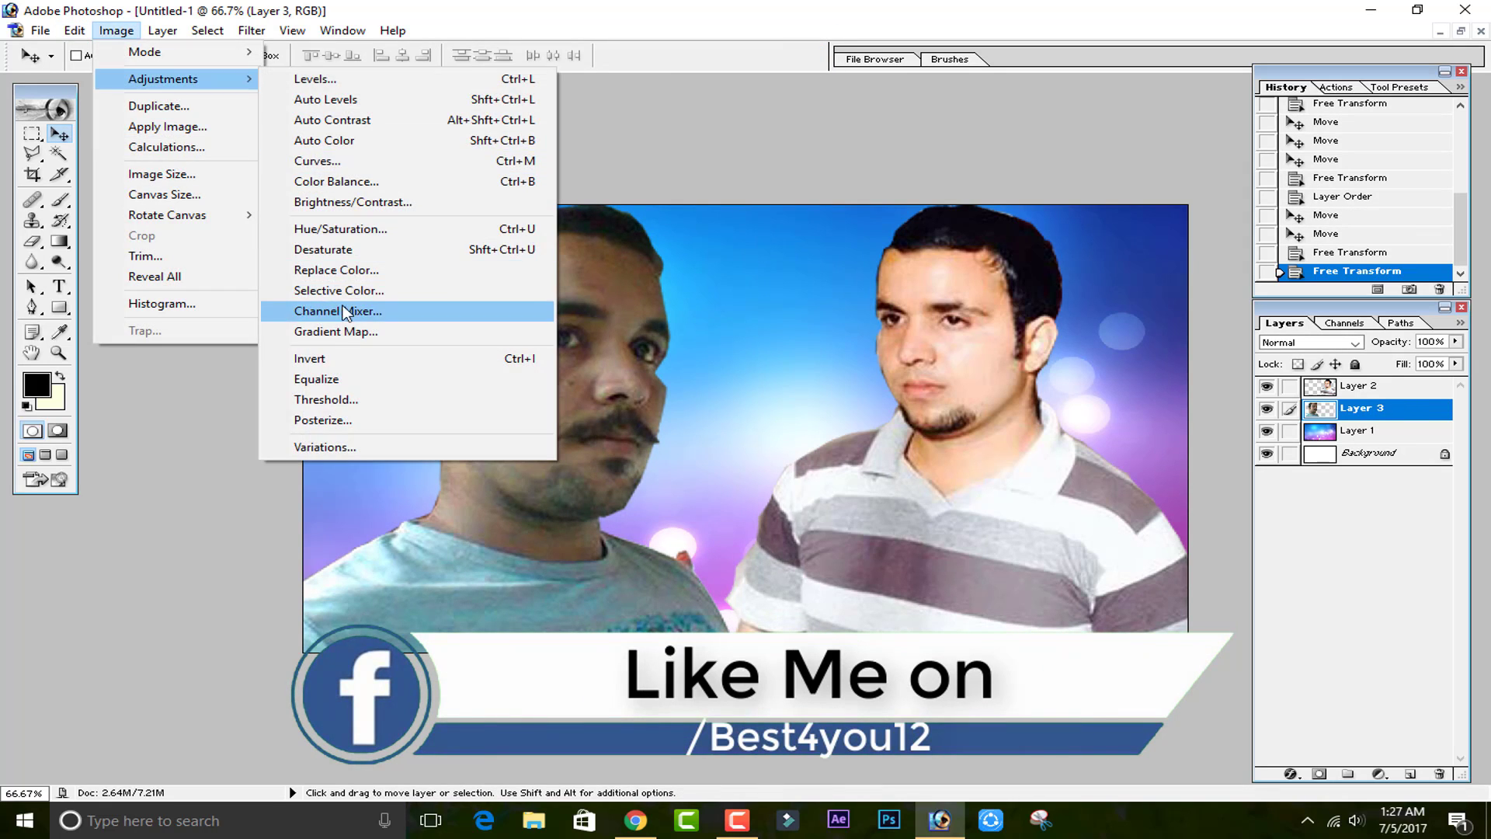
left_click(358, 247)
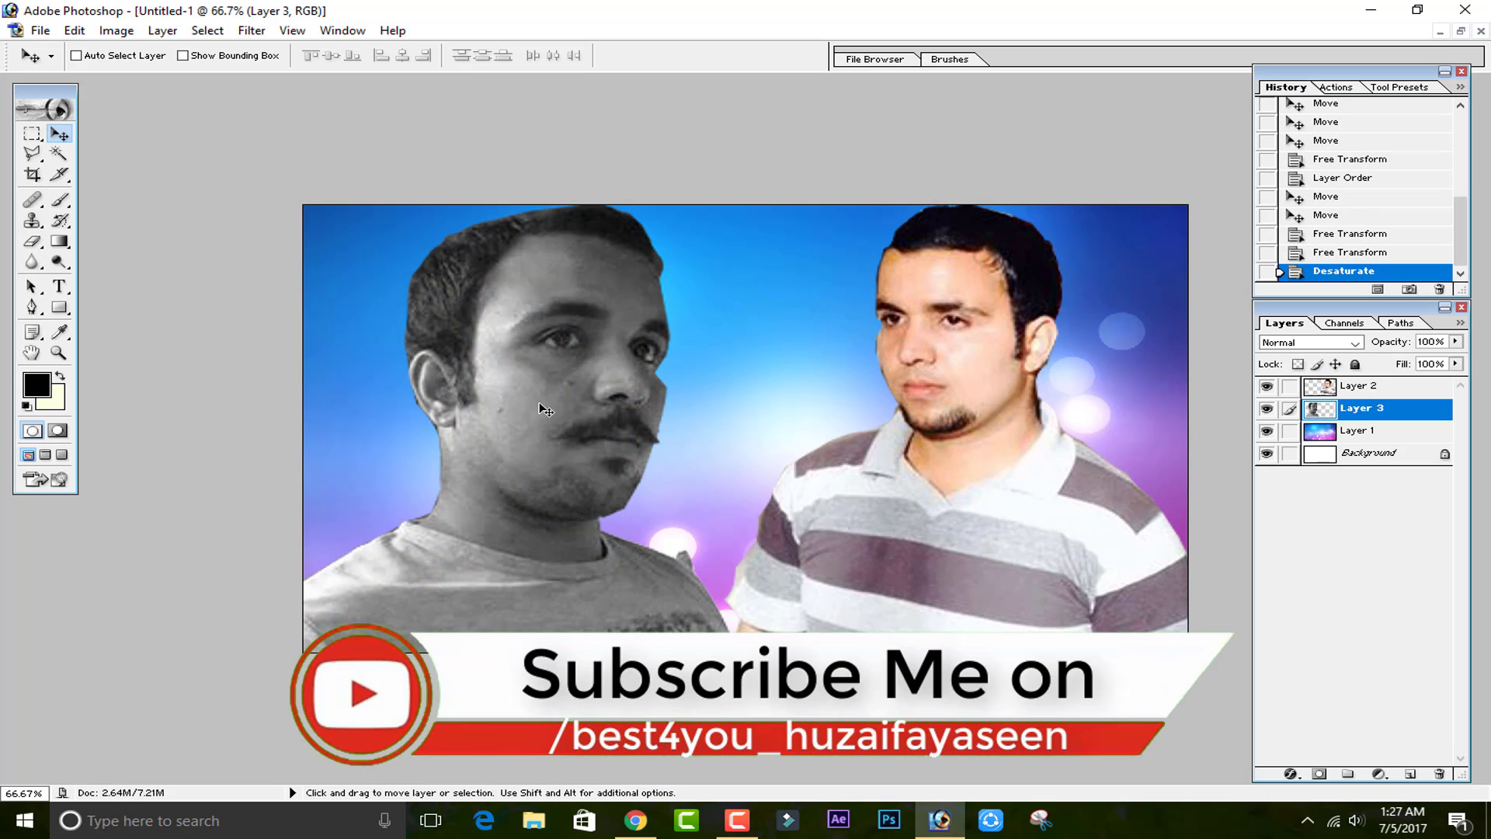
key("ctrl+shift+u")
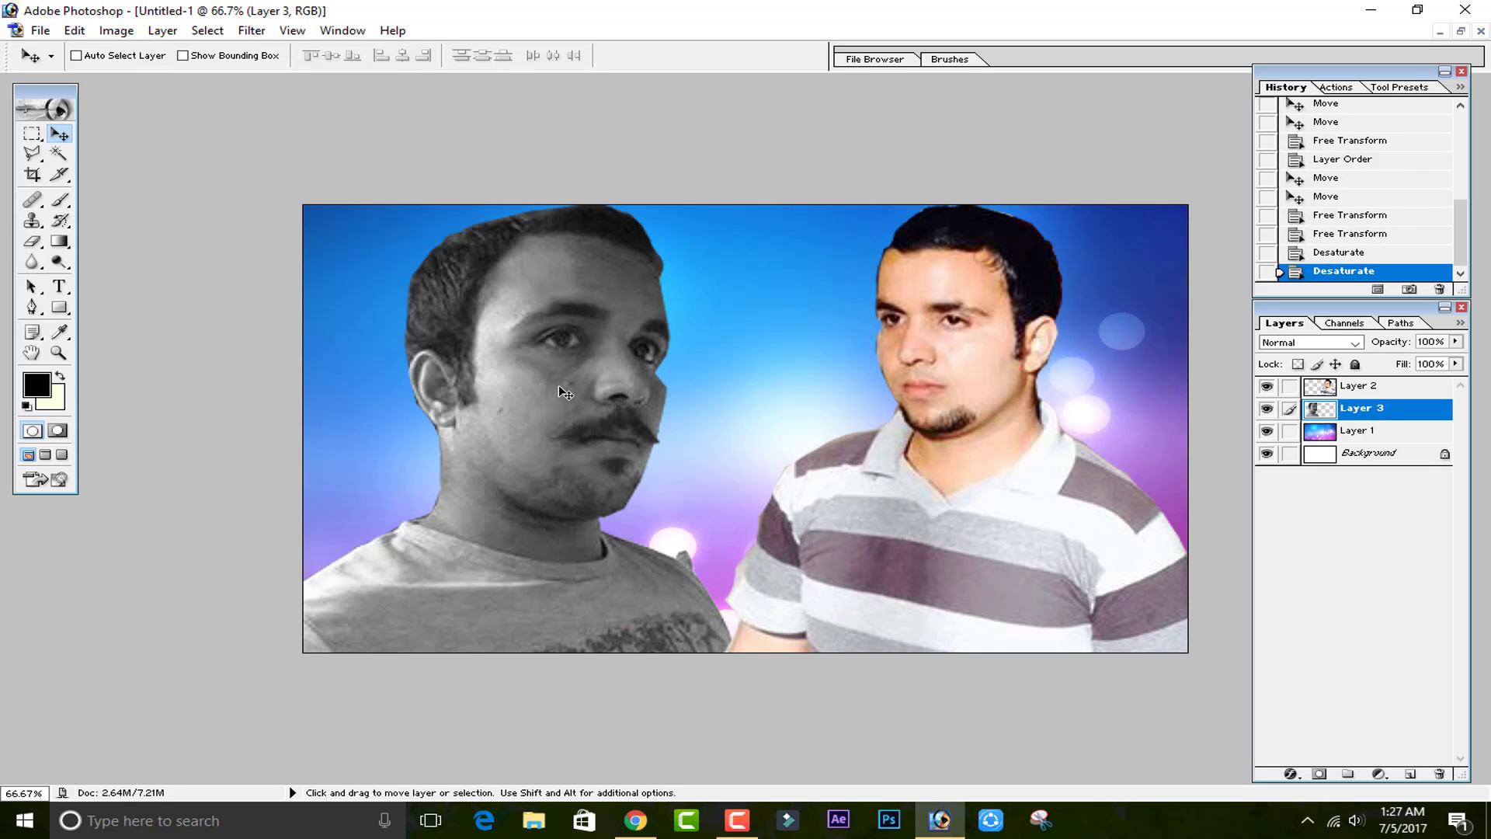
Apply a slight Curves adjustment to the second man's layer.
left_click(116, 30)
mouse_move(164, 78)
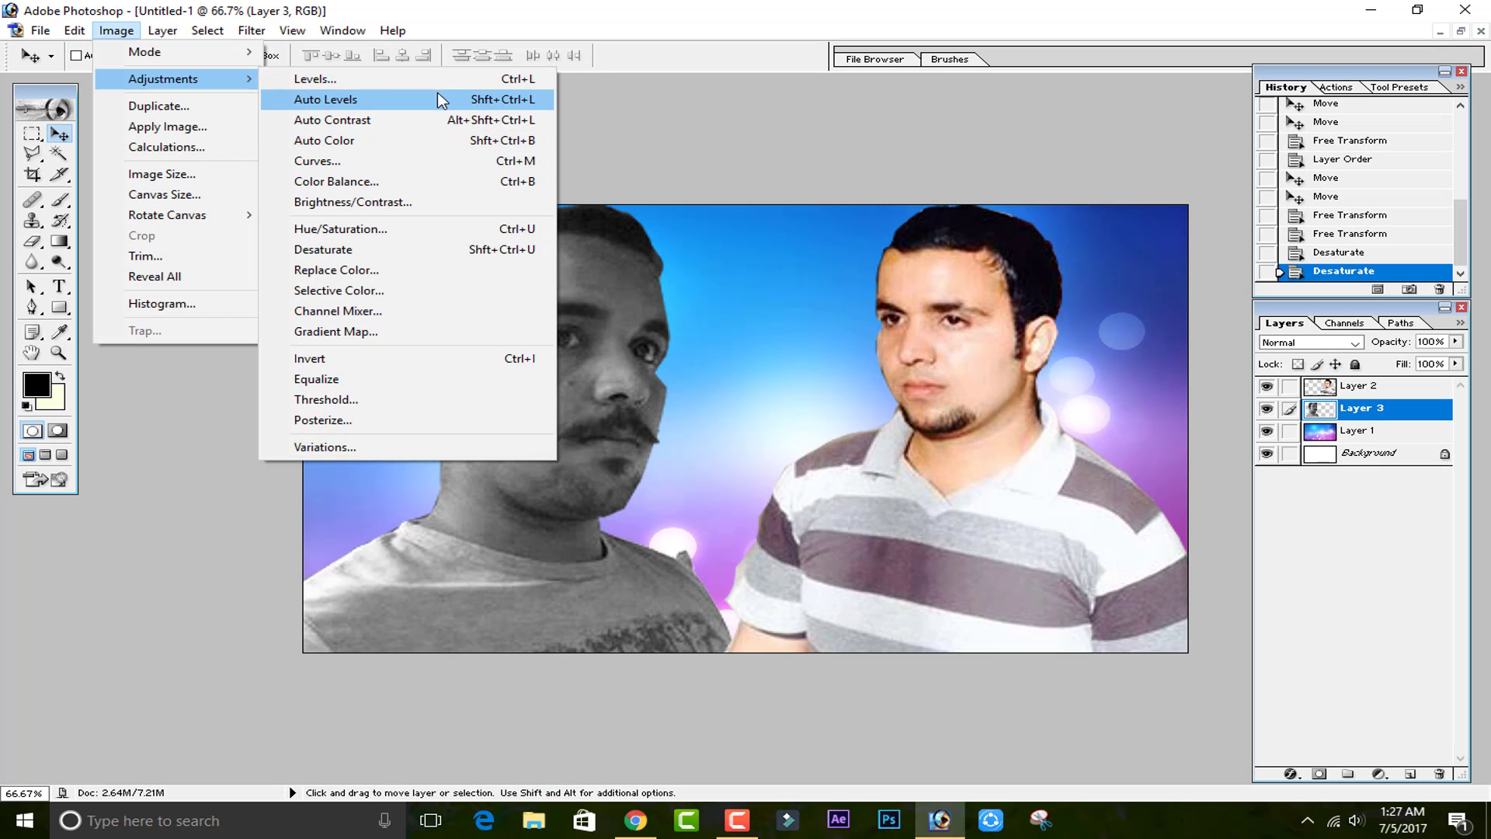
left_click(394, 163)
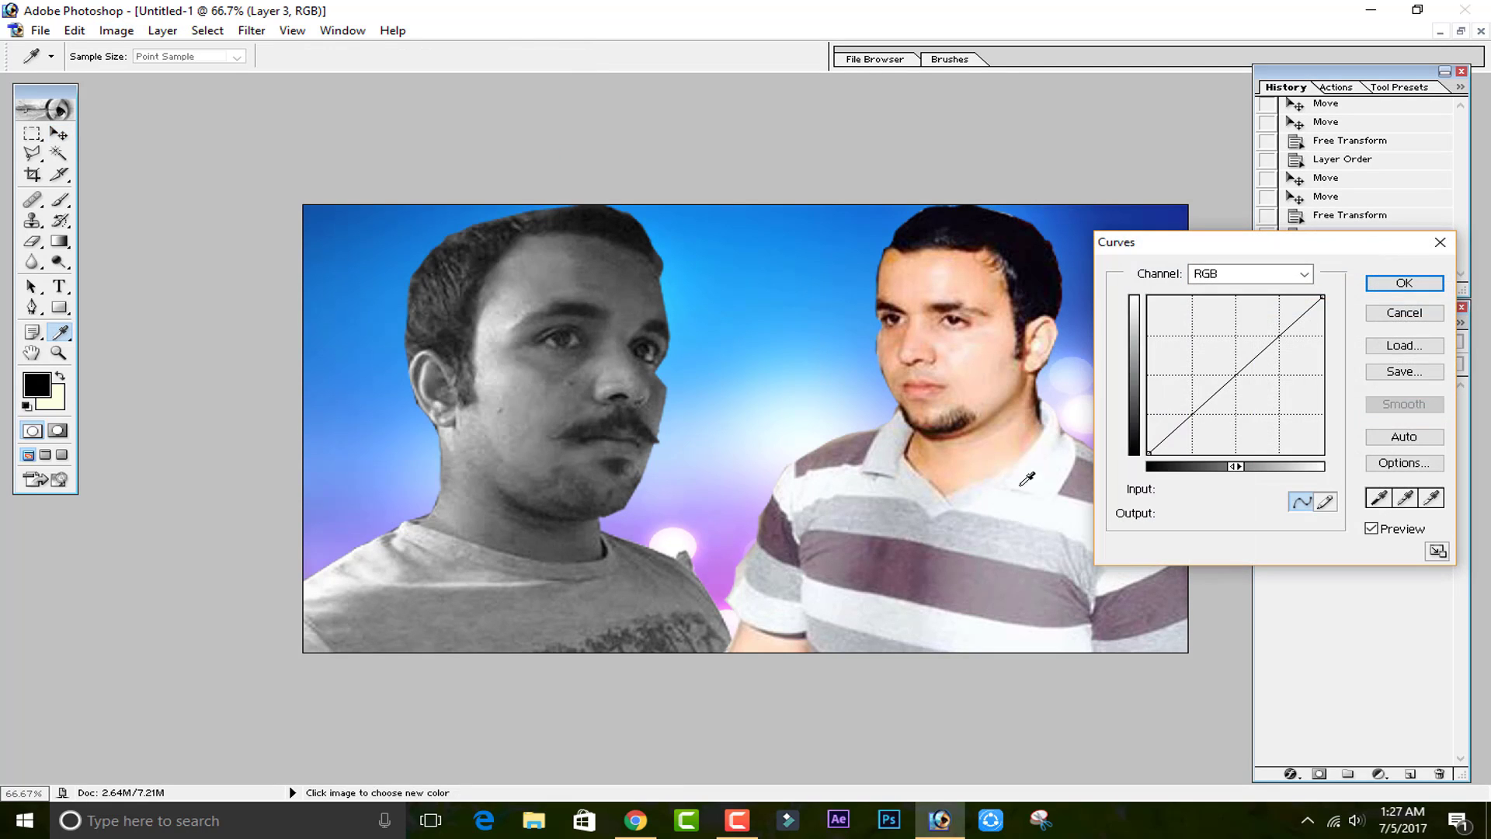
mouse_move(1202, 396)
left_mouse_down()
mouse_move(1188, 370)
mouse_move(1190, 383)
left_mouse_up()
left_click(1380, 284)
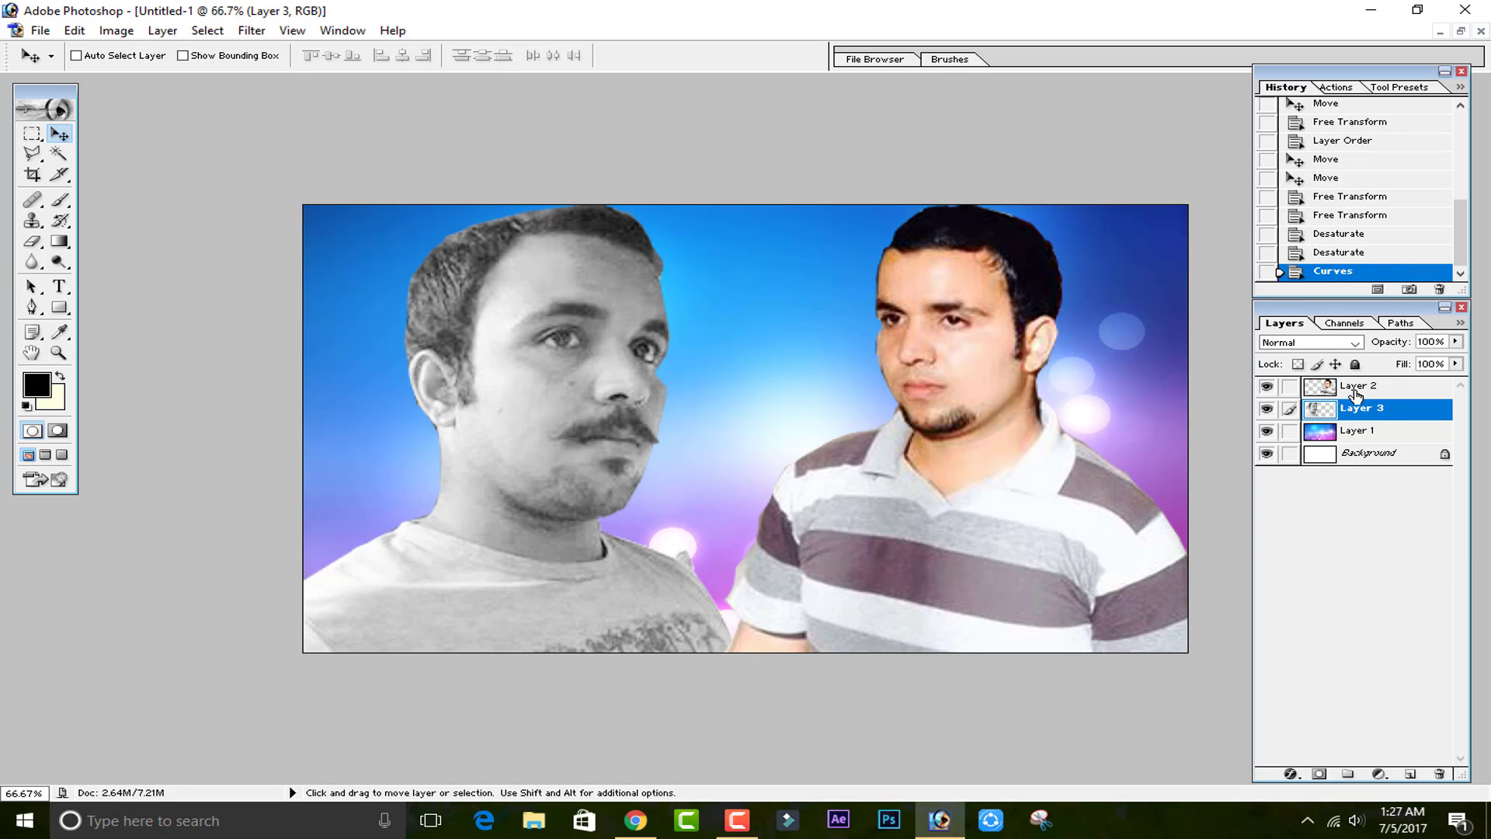
Add a Gradient Fill layer with the default gradient above the second man's layer.
left_click(1380, 775)
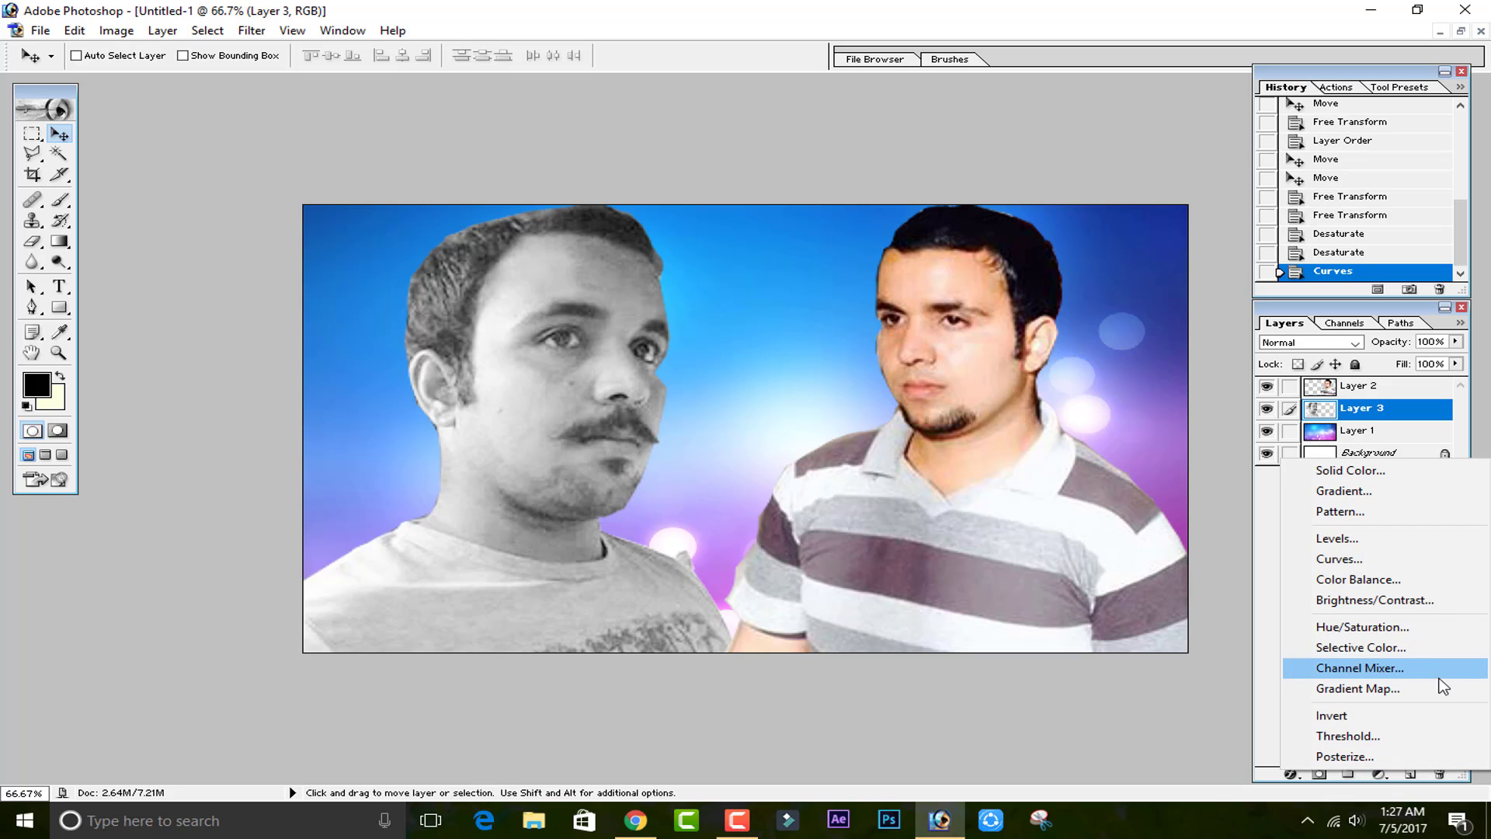
left_click(1383, 497)
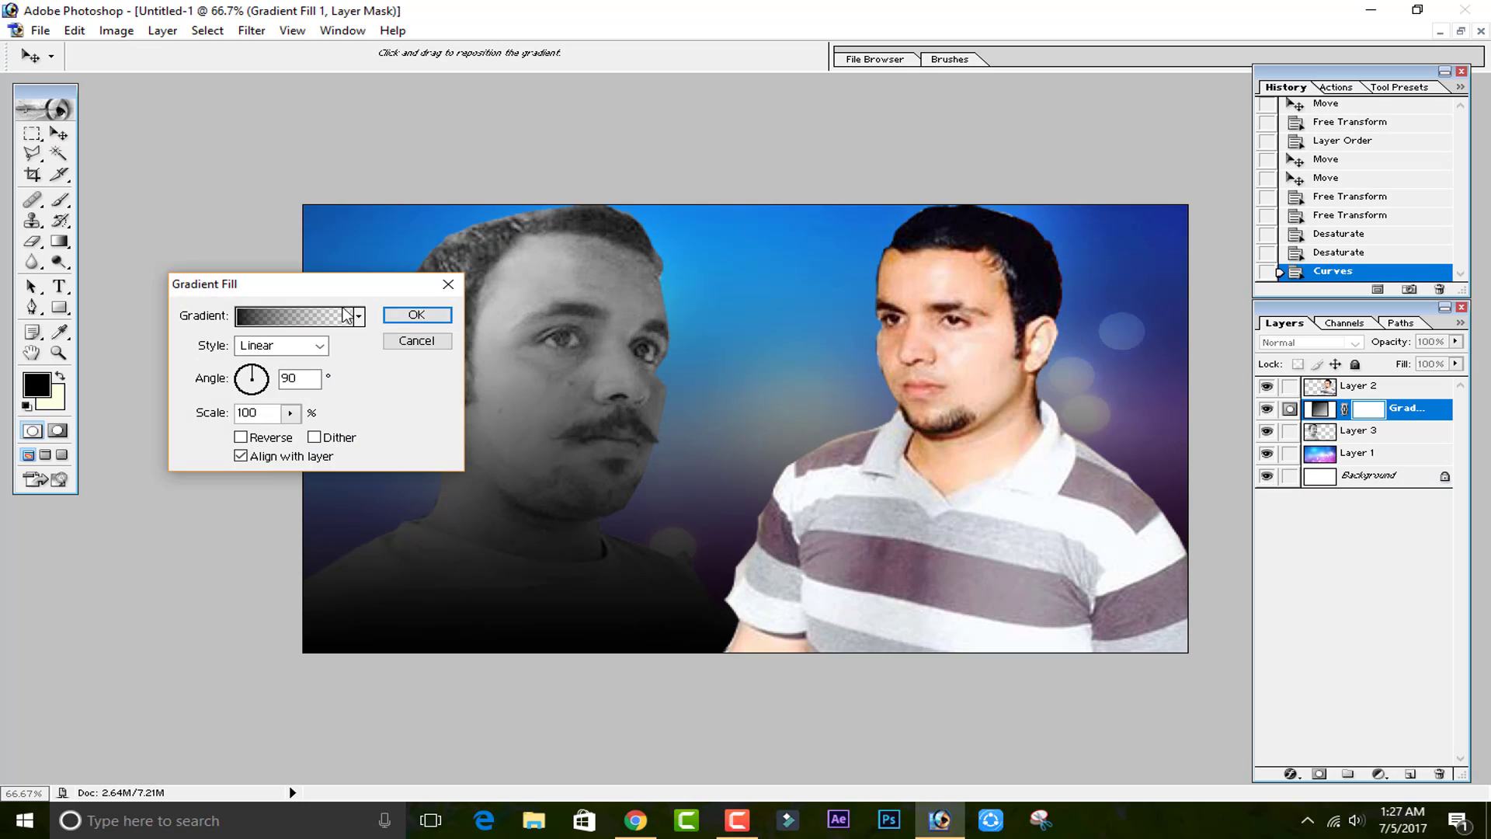
left_click(416, 314)
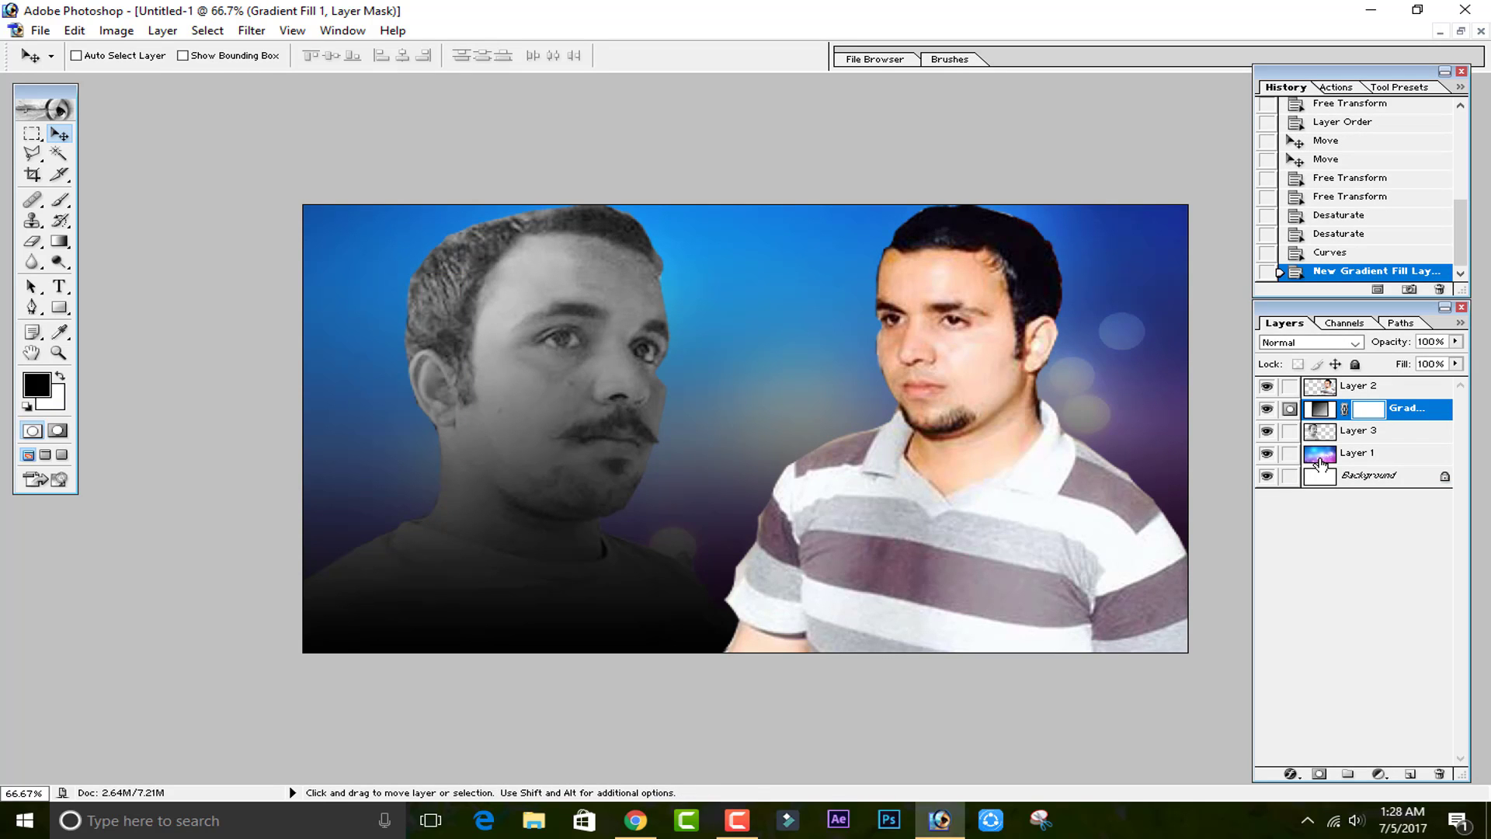
Clip the gradient fill layer to the second man's layer so it only affects him.
key("alt")
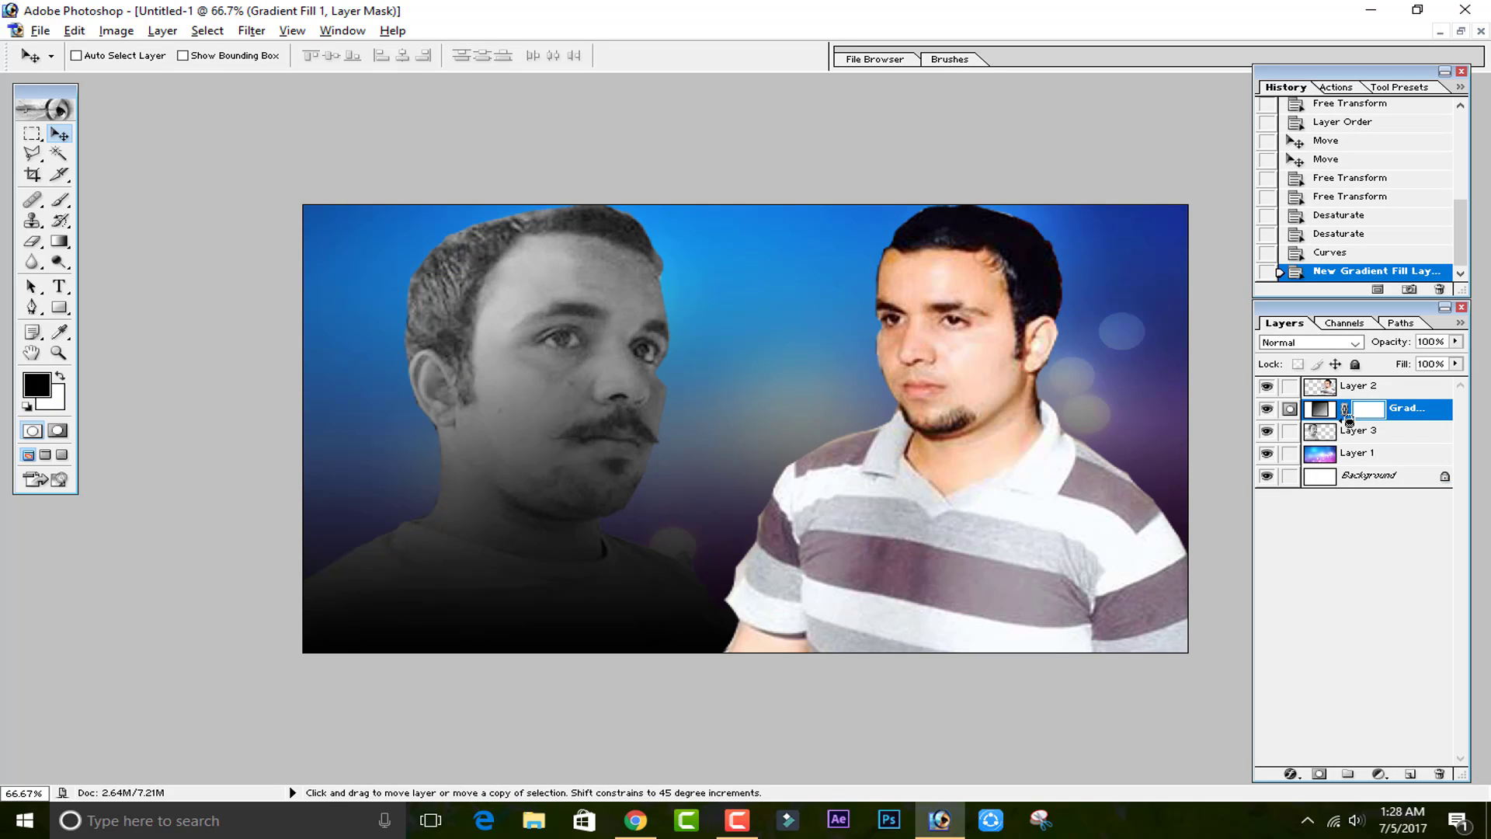
left_click(1322, 439)
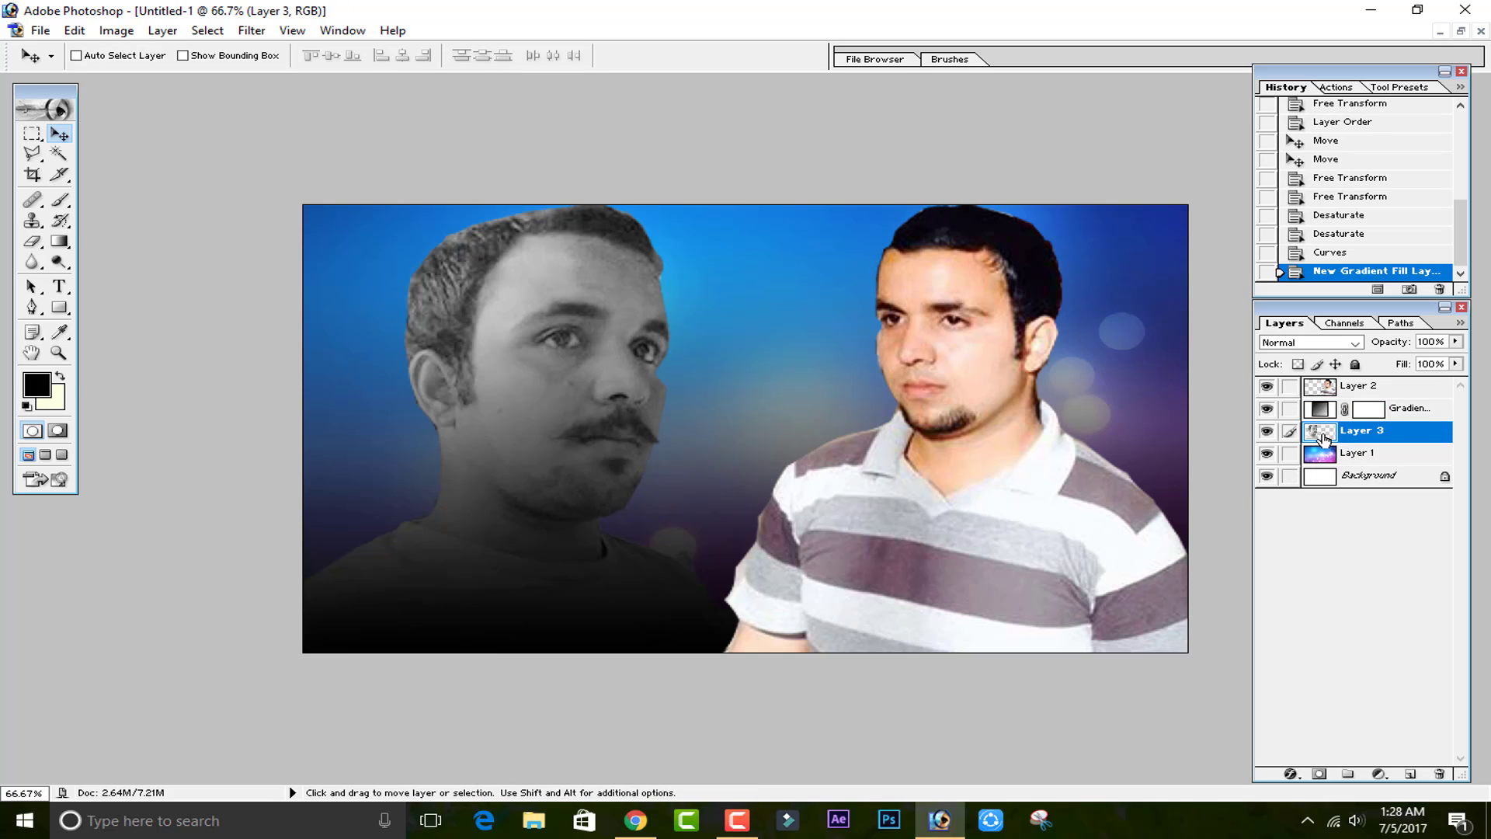
left_click(1369, 412)
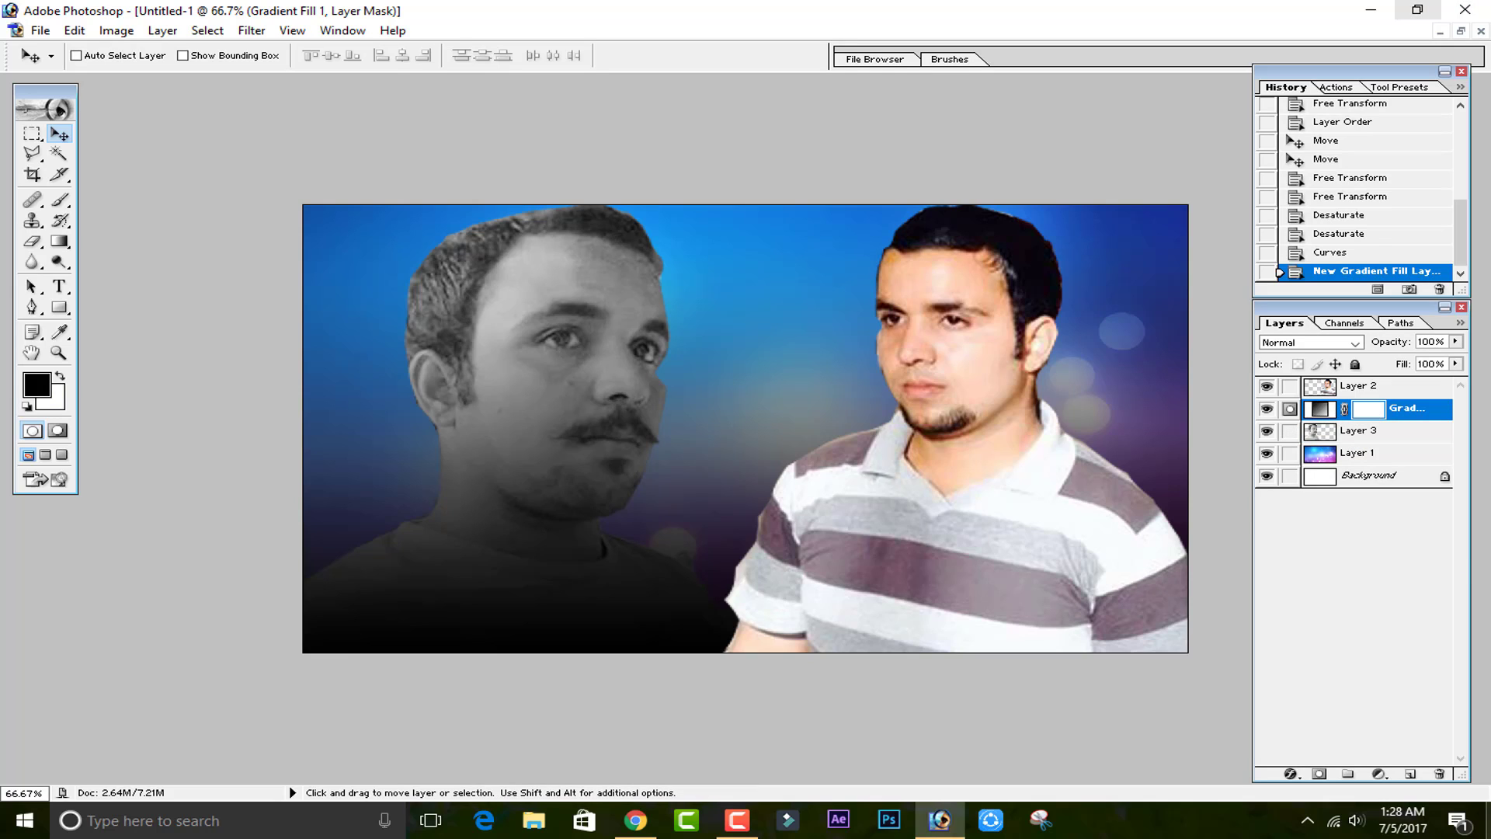
key("alt")
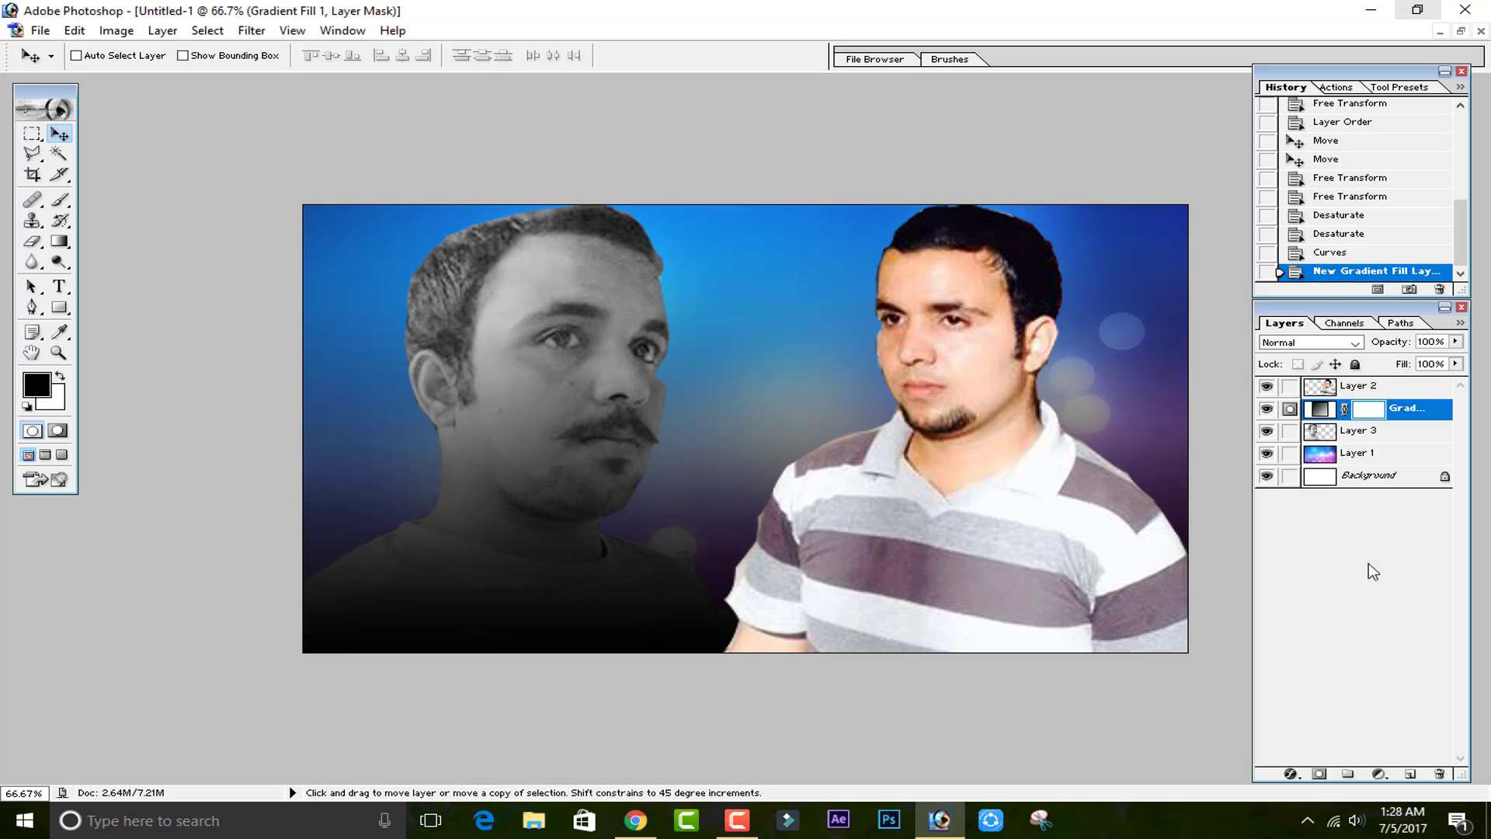
left_click(1361, 420, "alt")
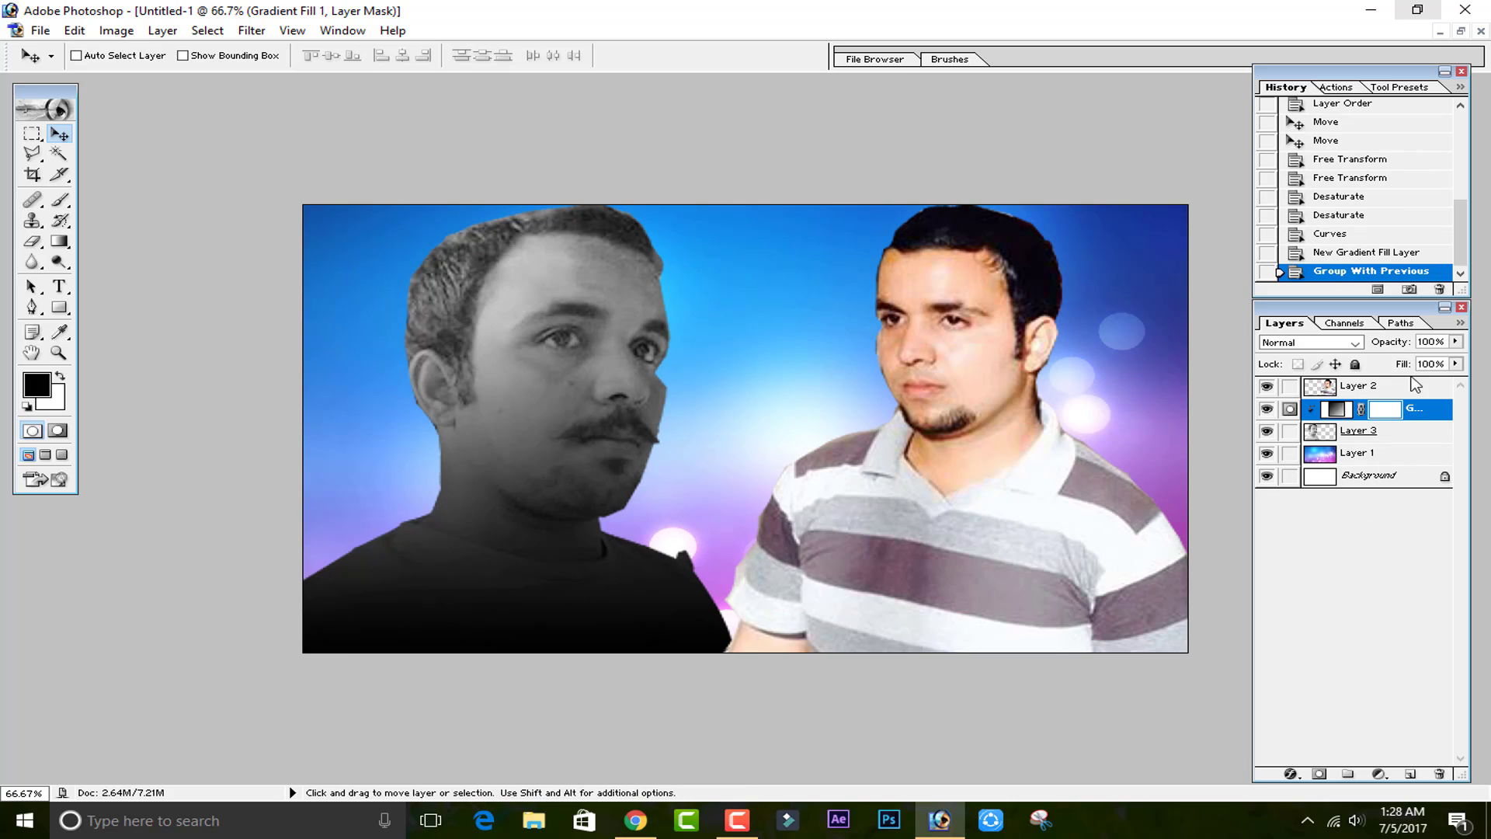
double_click(1344, 409)
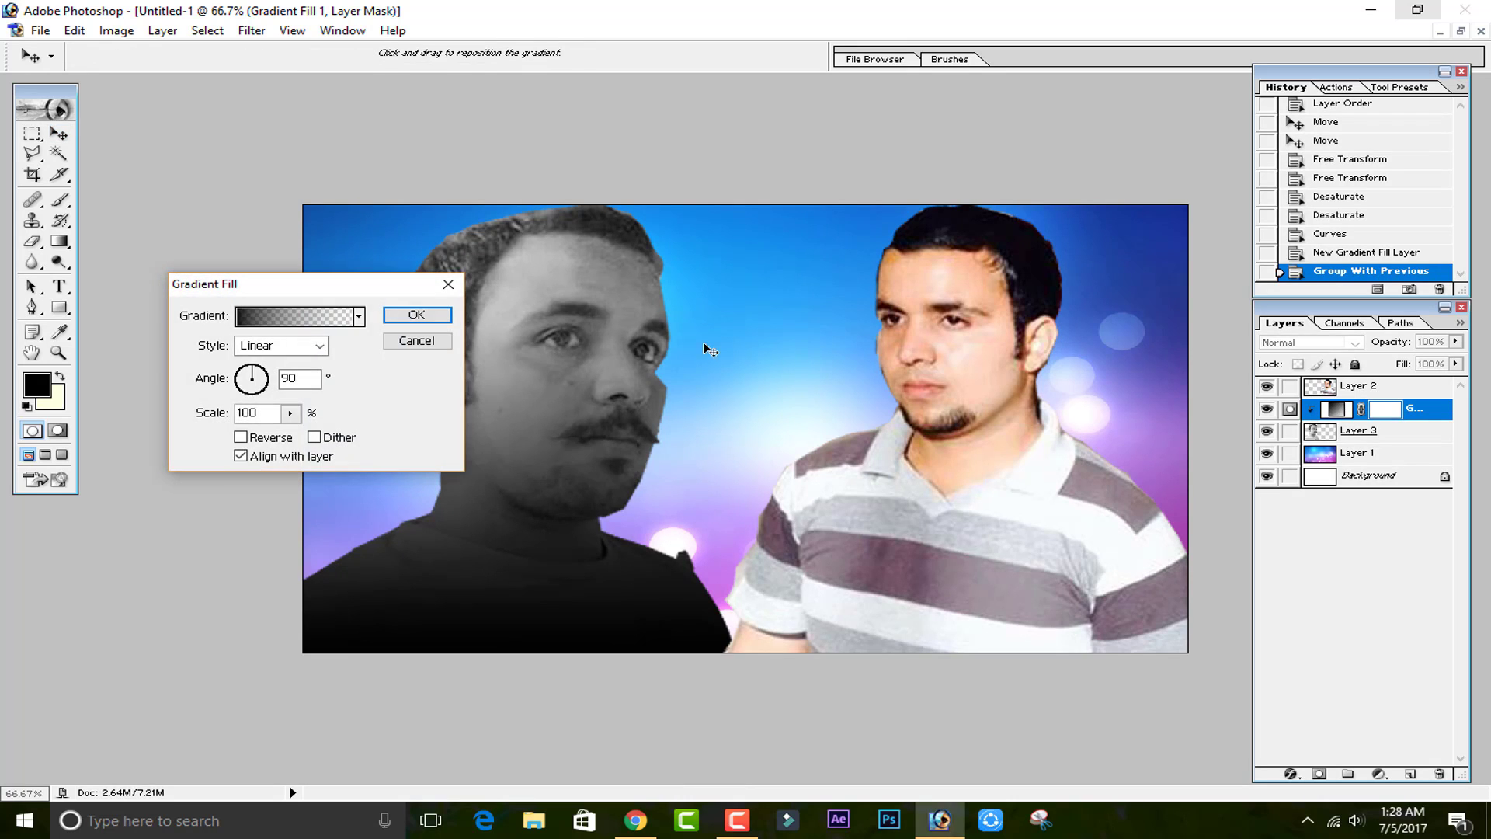
left_click(351, 317)
left_click(1166, 231)
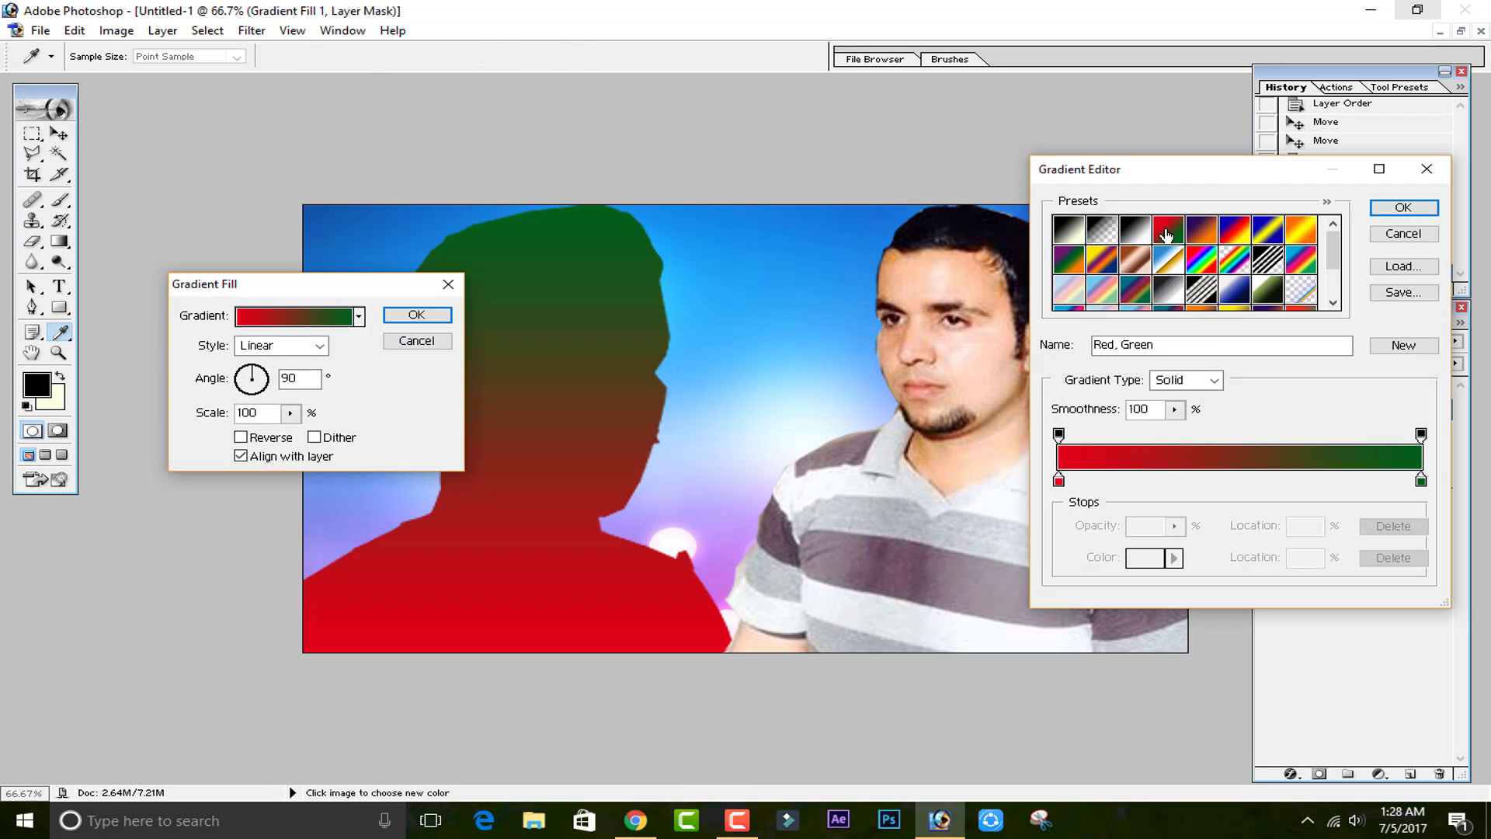
left_click(1405, 233)
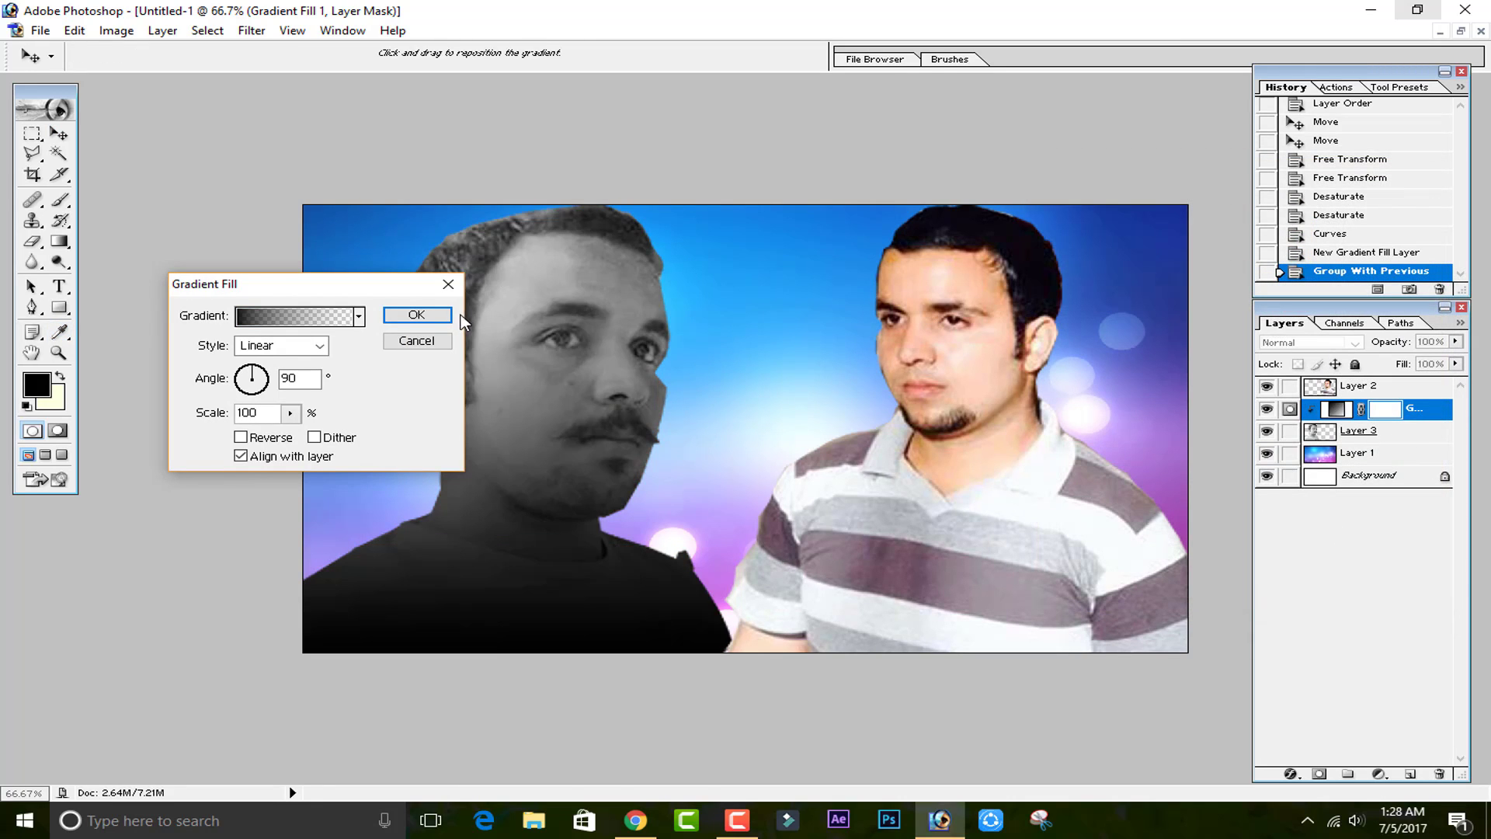
left_click(417, 314)
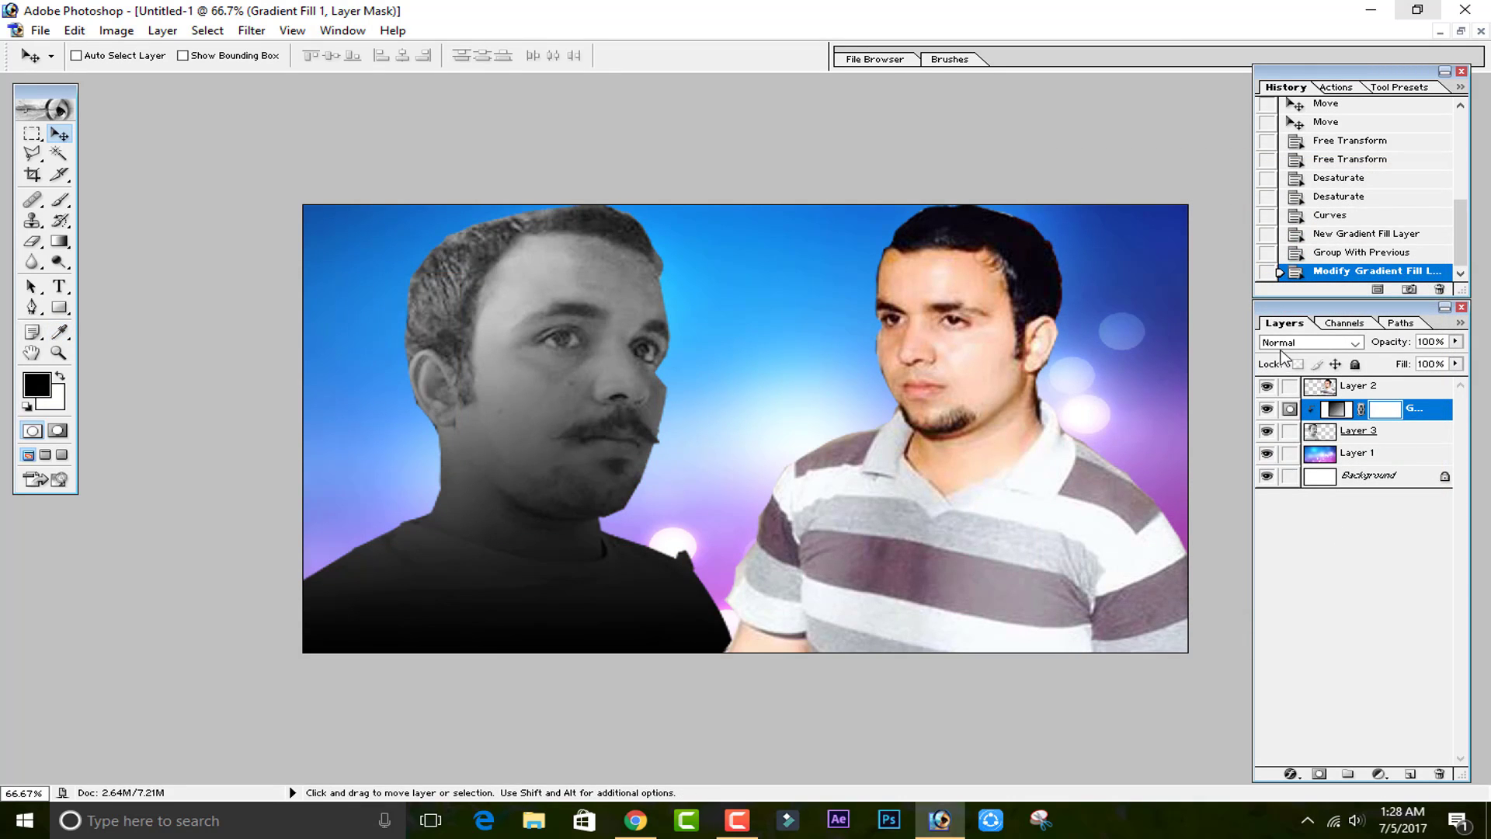
Set the gradient fill layer's blending mode to Soft Light.
left_click(1305, 343)
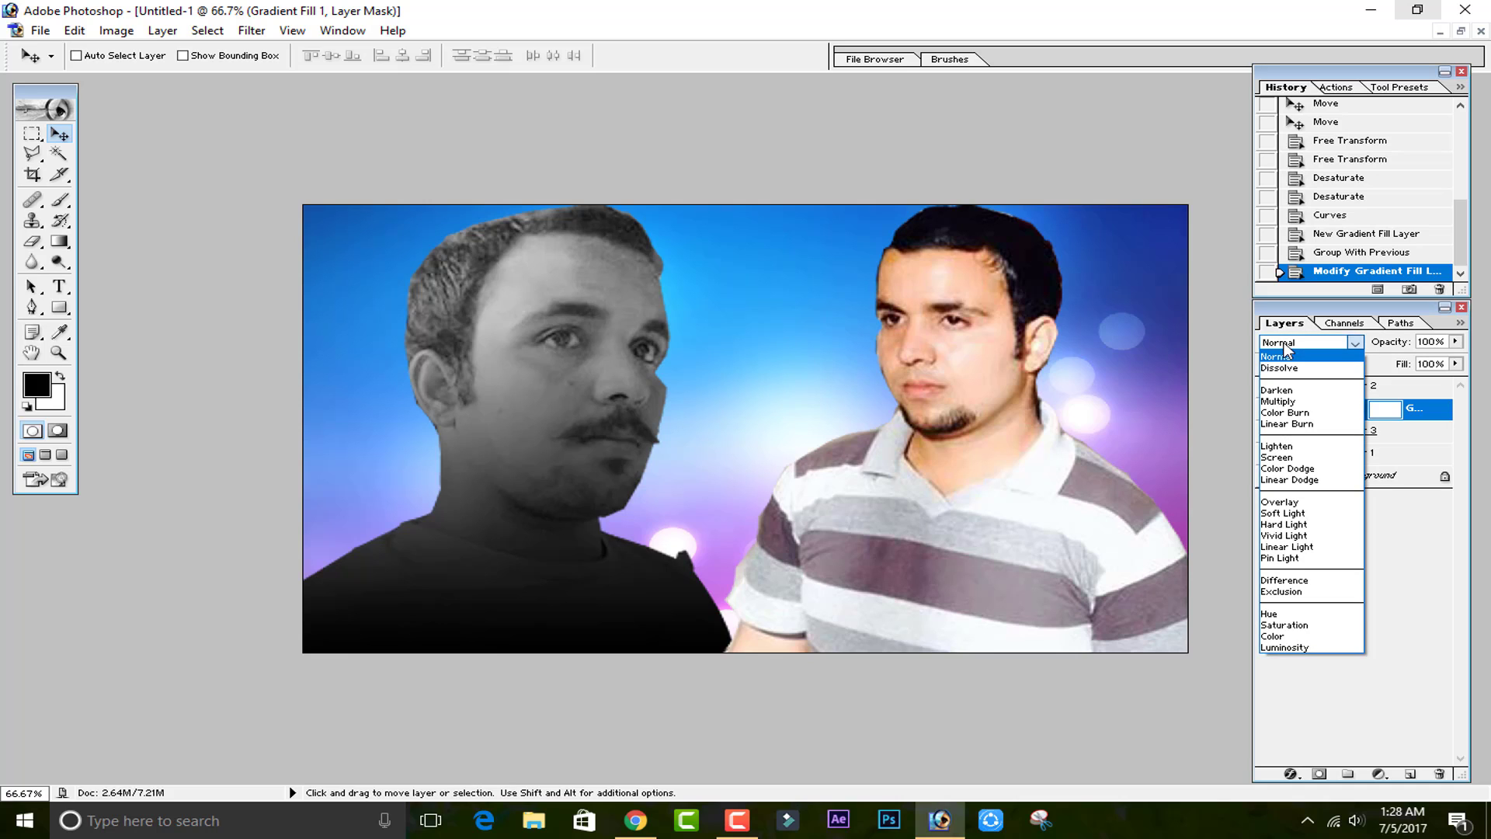
left_click(1286, 513)
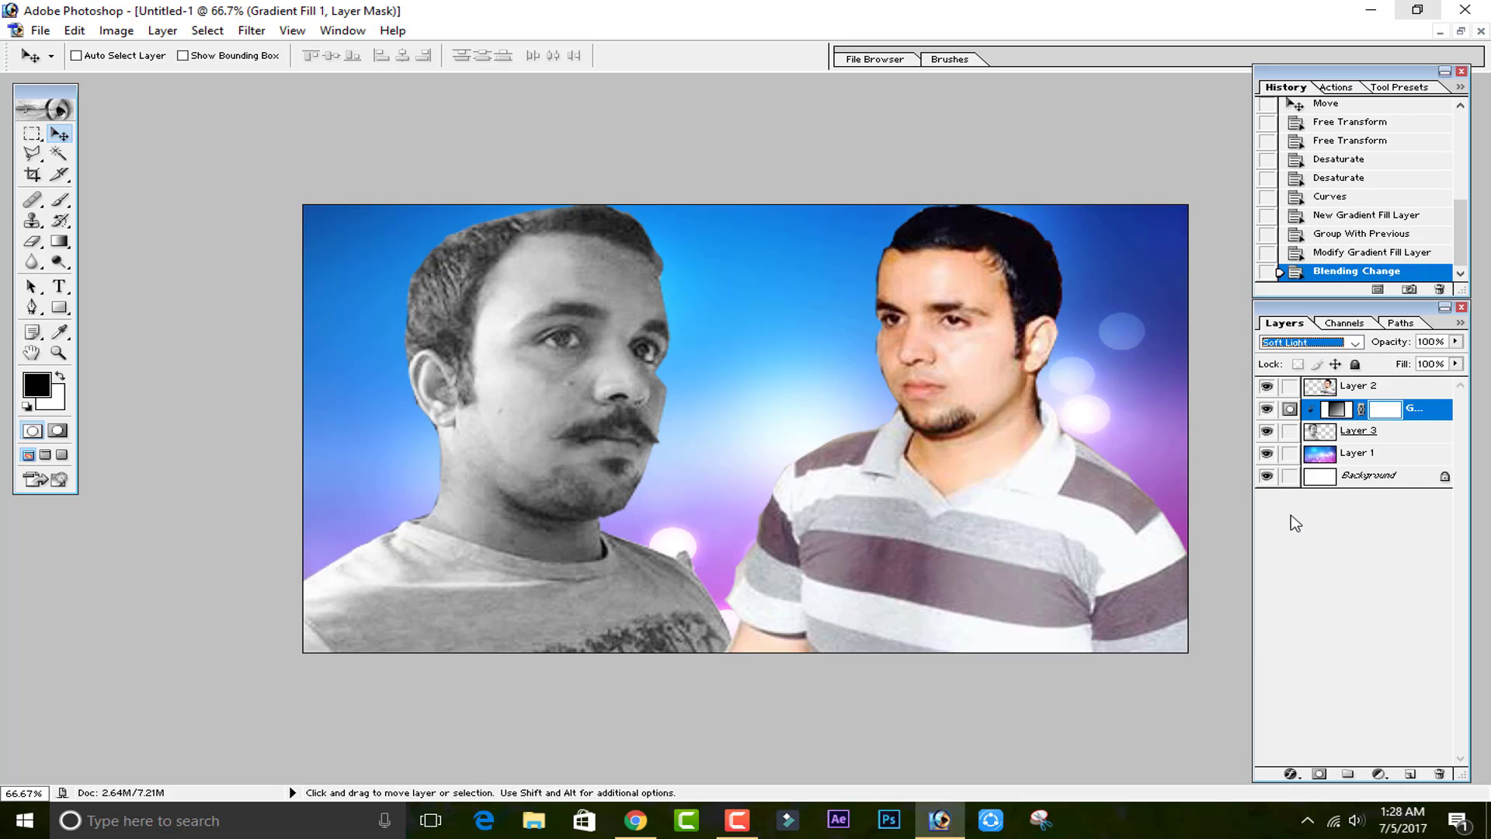
Reopen the fill's gradient editor and preview several gradient presets, ending on Copper.
double_click(1338, 409)
left_click(342, 315)
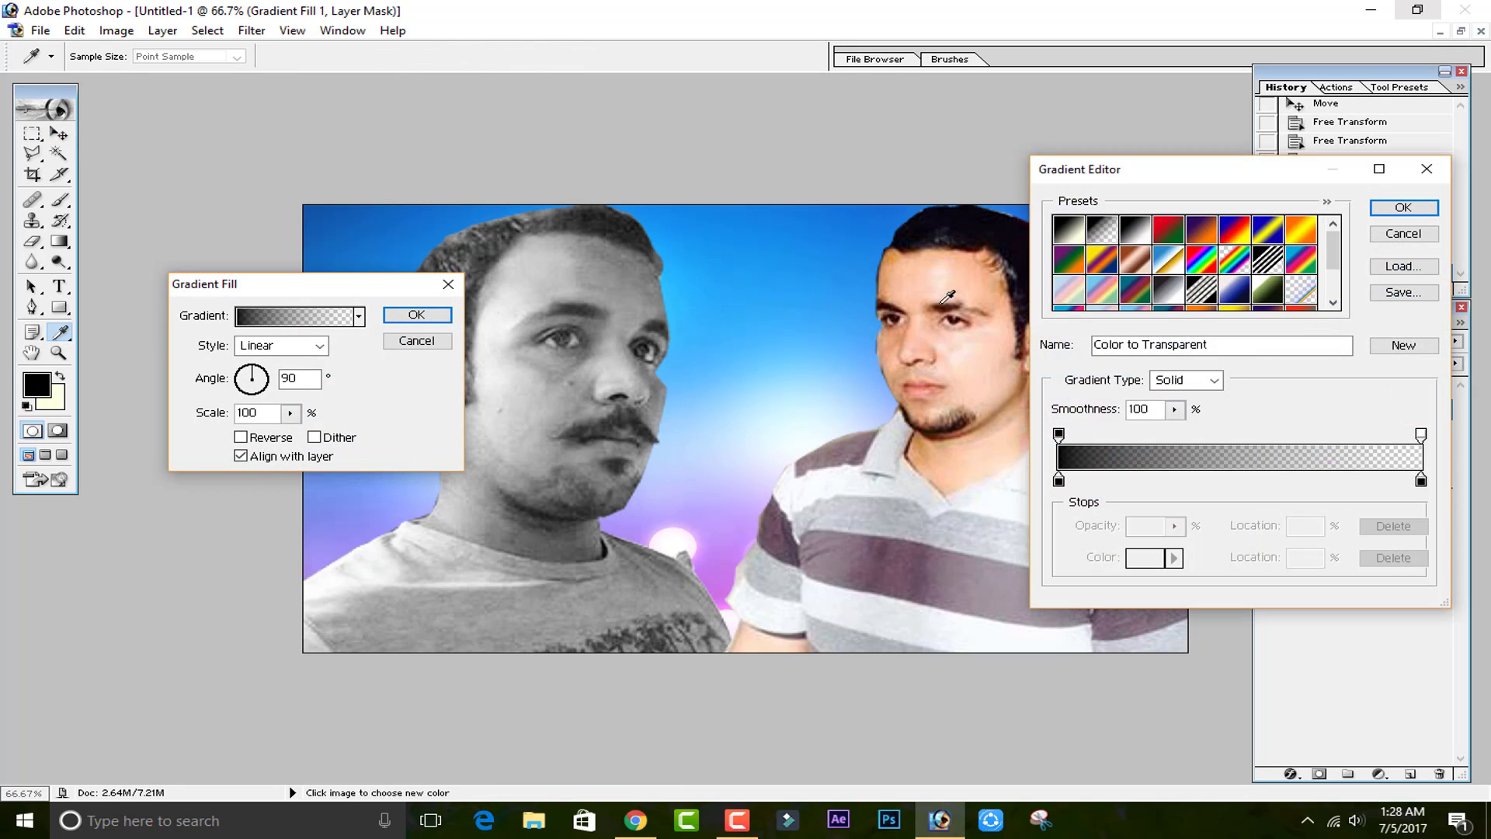
left_click(1169, 237)
left_click(1201, 230)
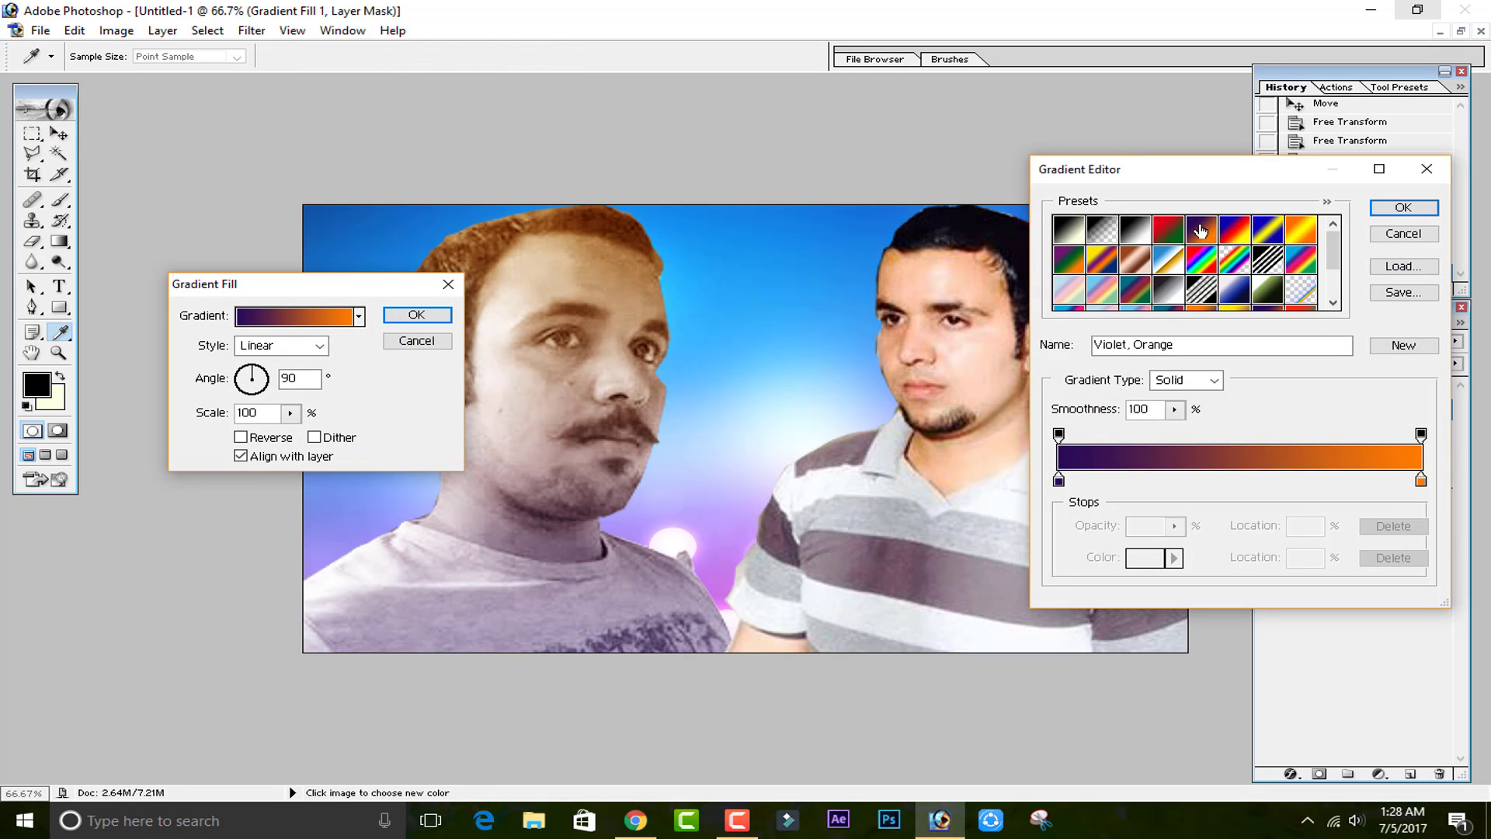
left_click(1237, 230)
left_click(1266, 232)
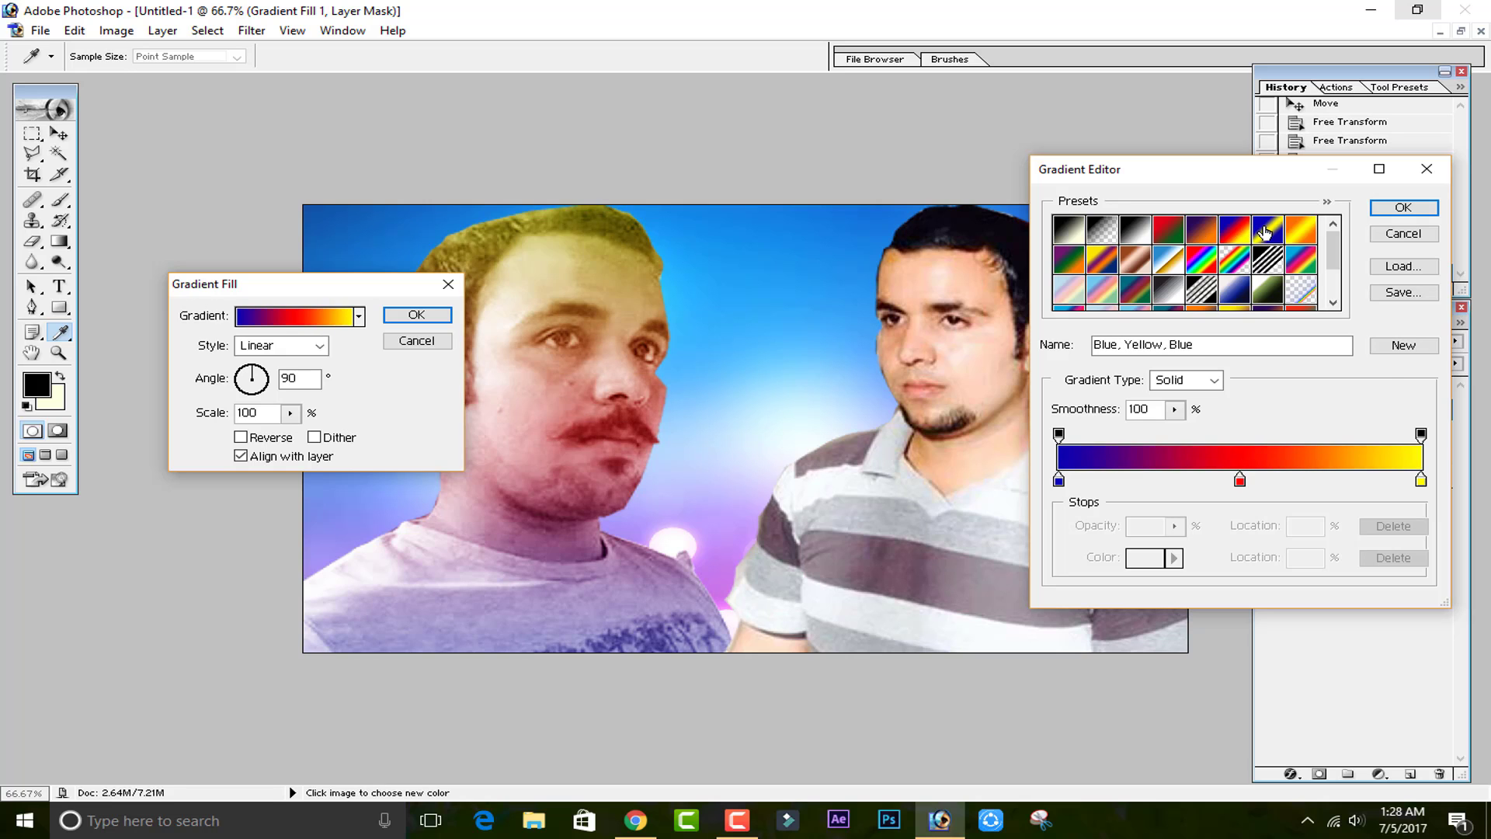
left_click(1288, 232)
left_click(1136, 258)
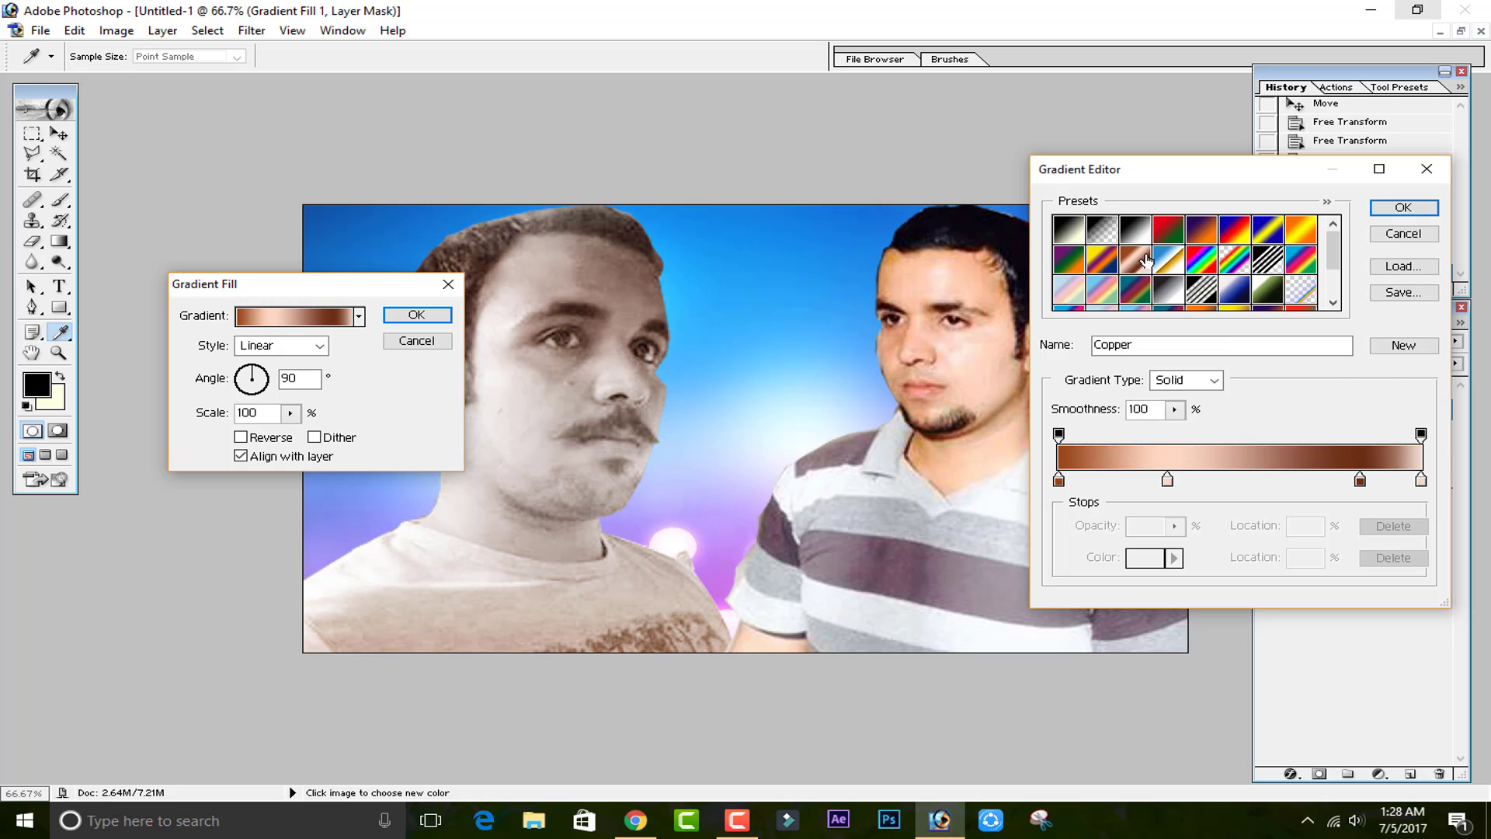
left_click(637, 821)
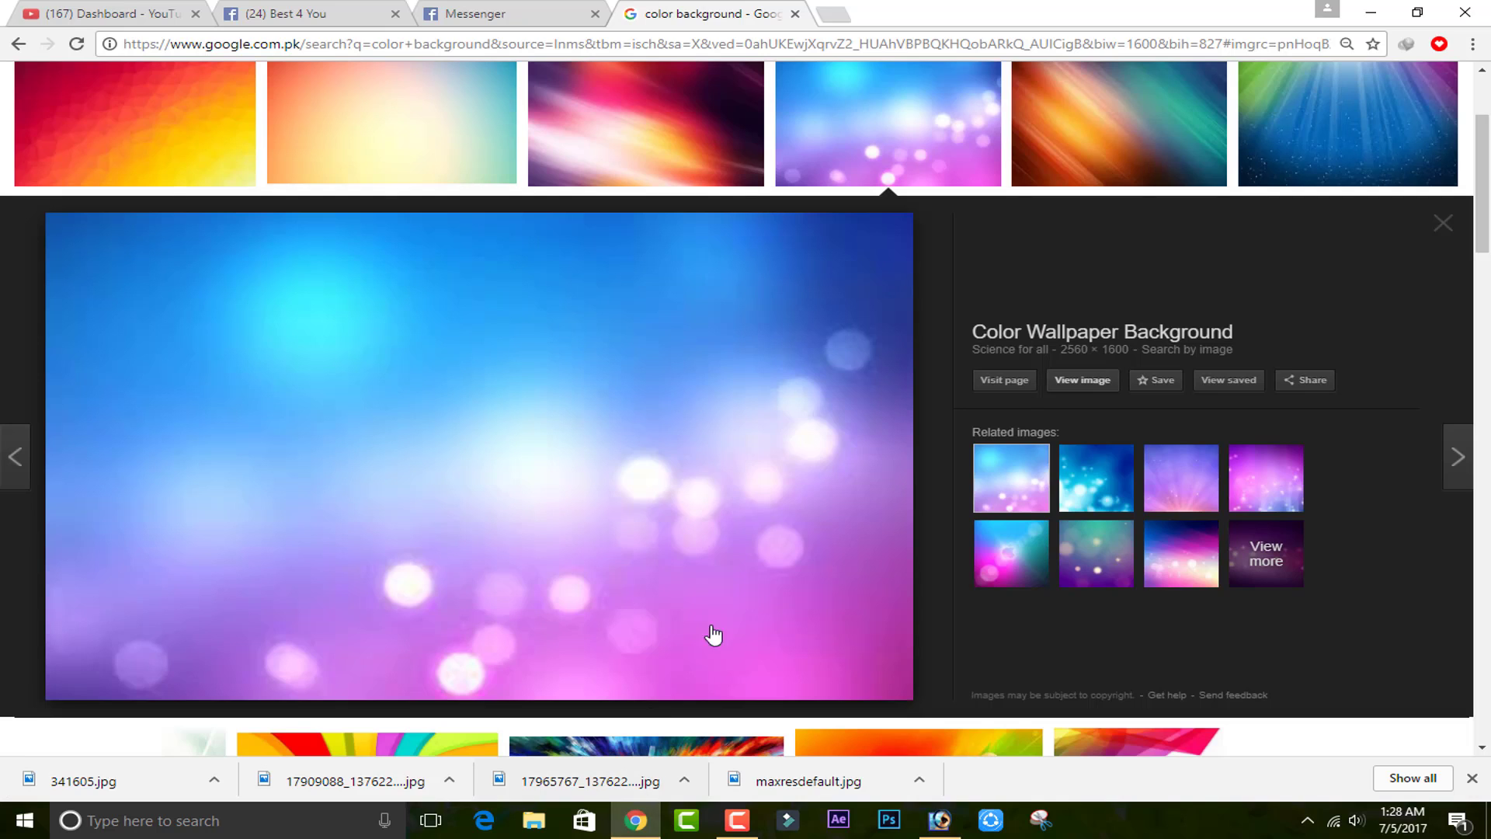
left_click(513, 14)
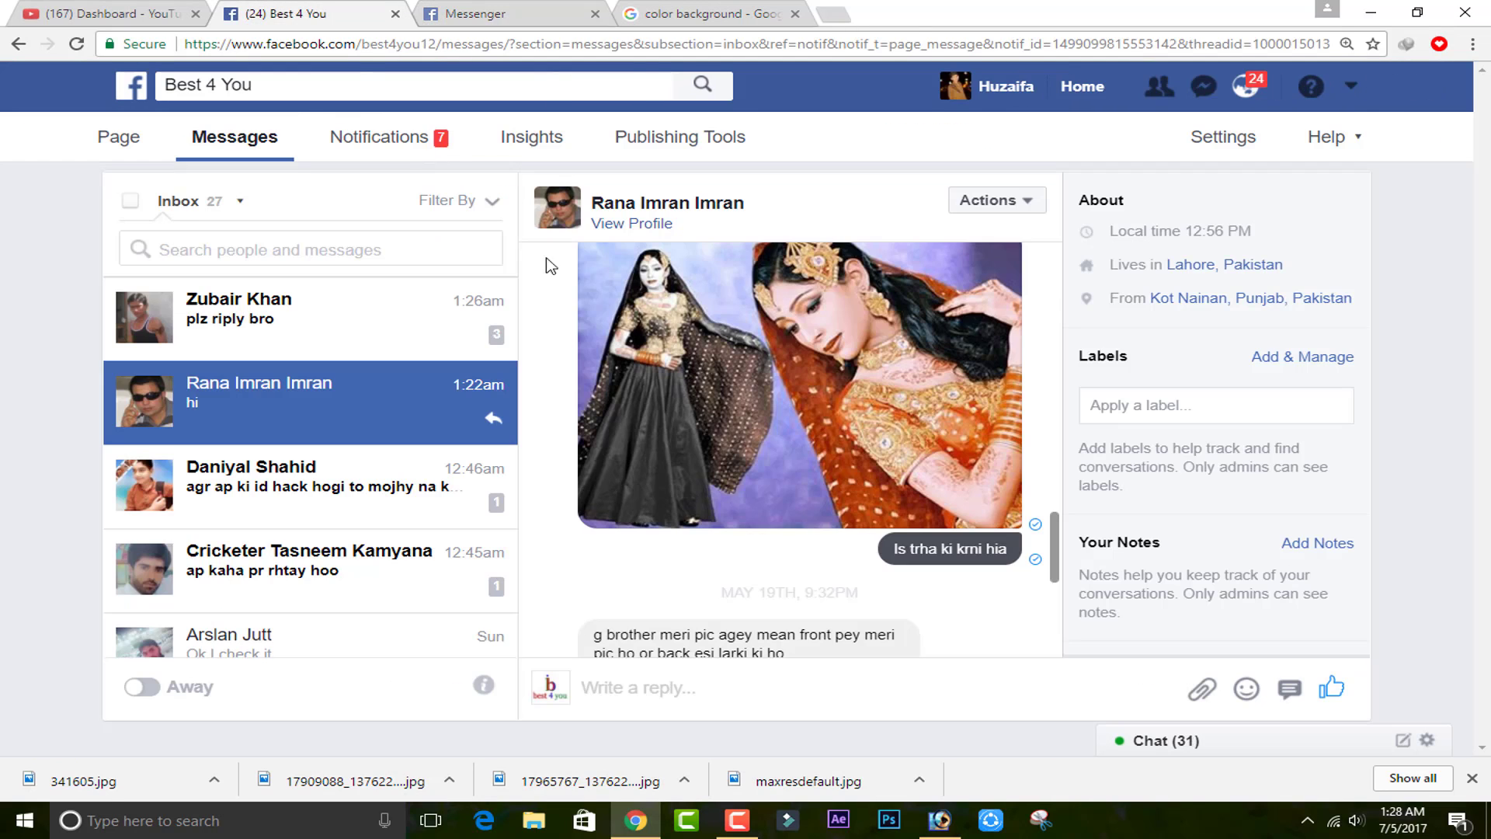
left_click(303, 13)
scroll(668, 389, "up", 3)
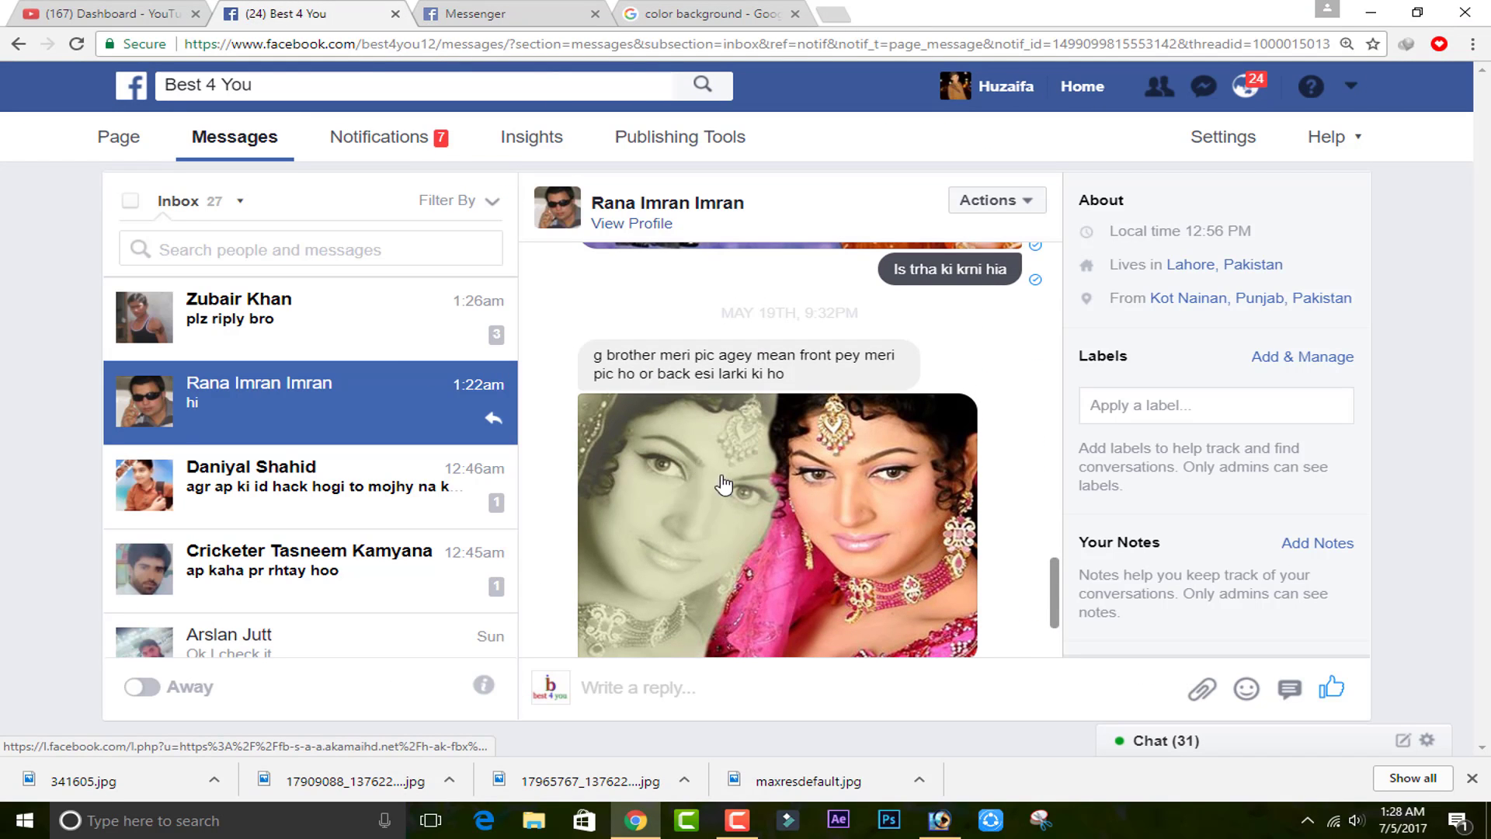
left_click(940, 821)
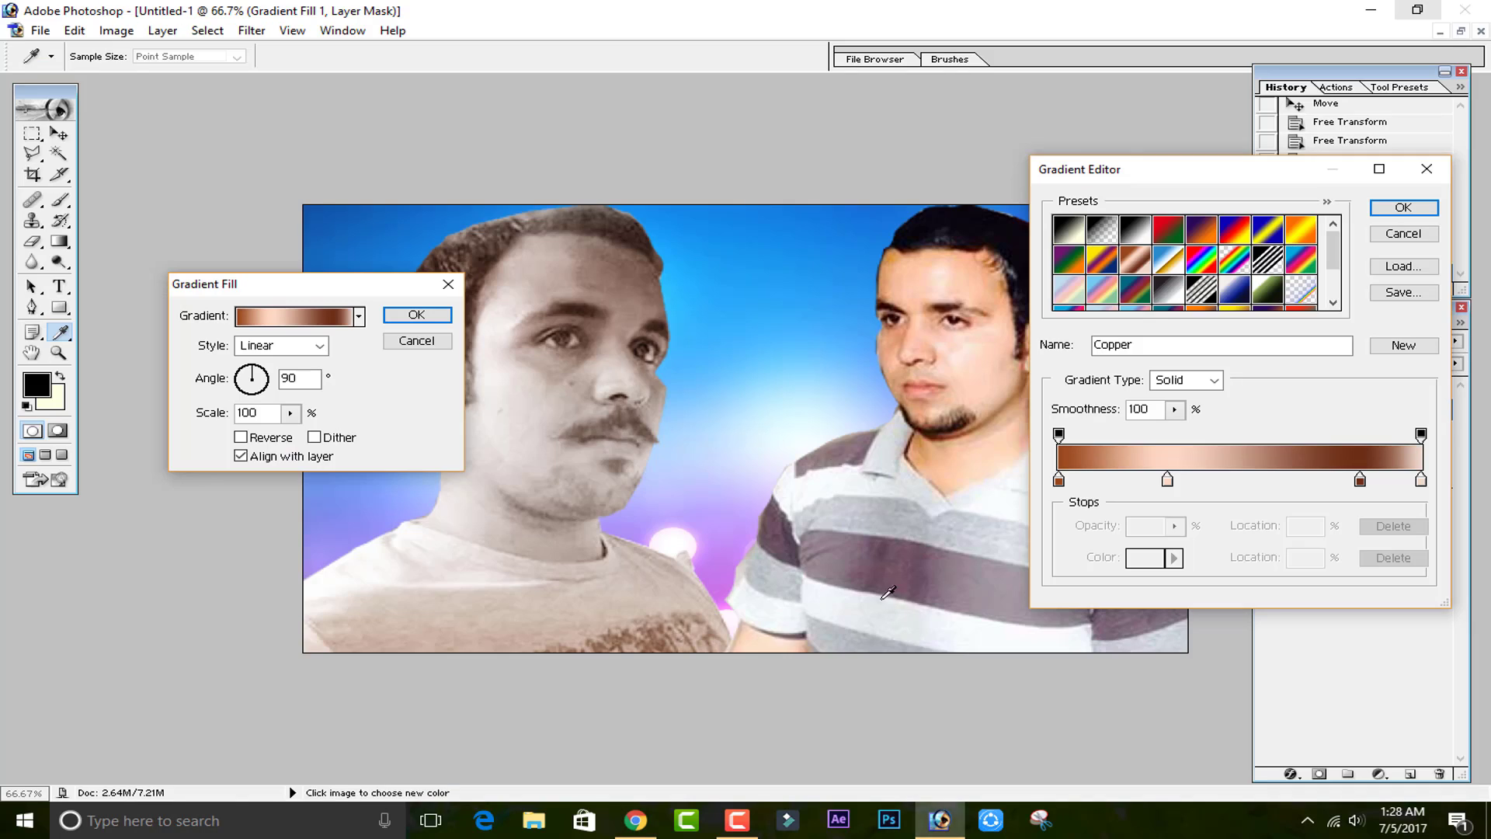
double_click(1059, 480)
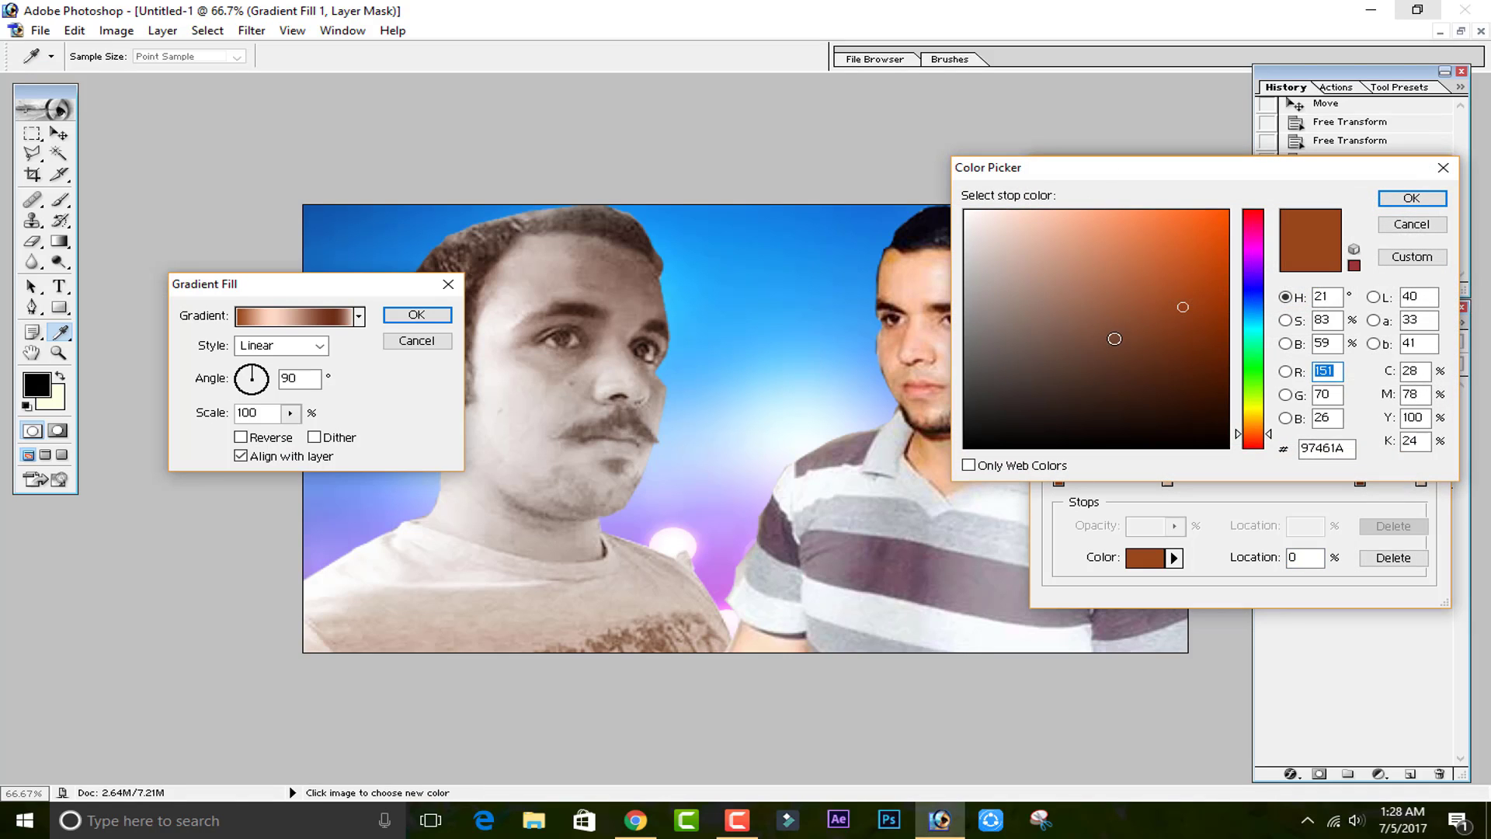
left_click(1256, 357)
left_click(1165, 251)
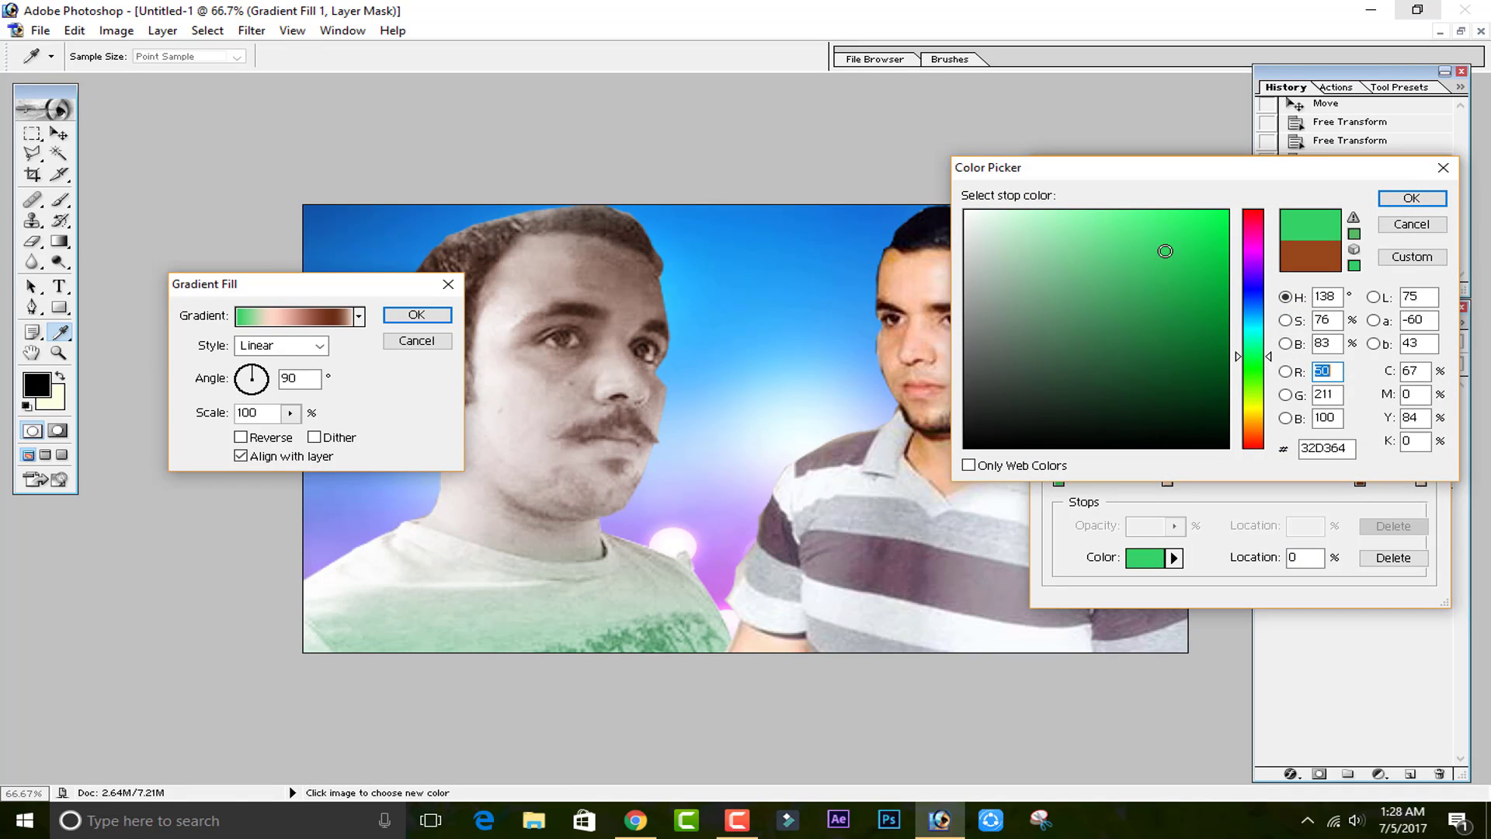
left_click(1411, 223)
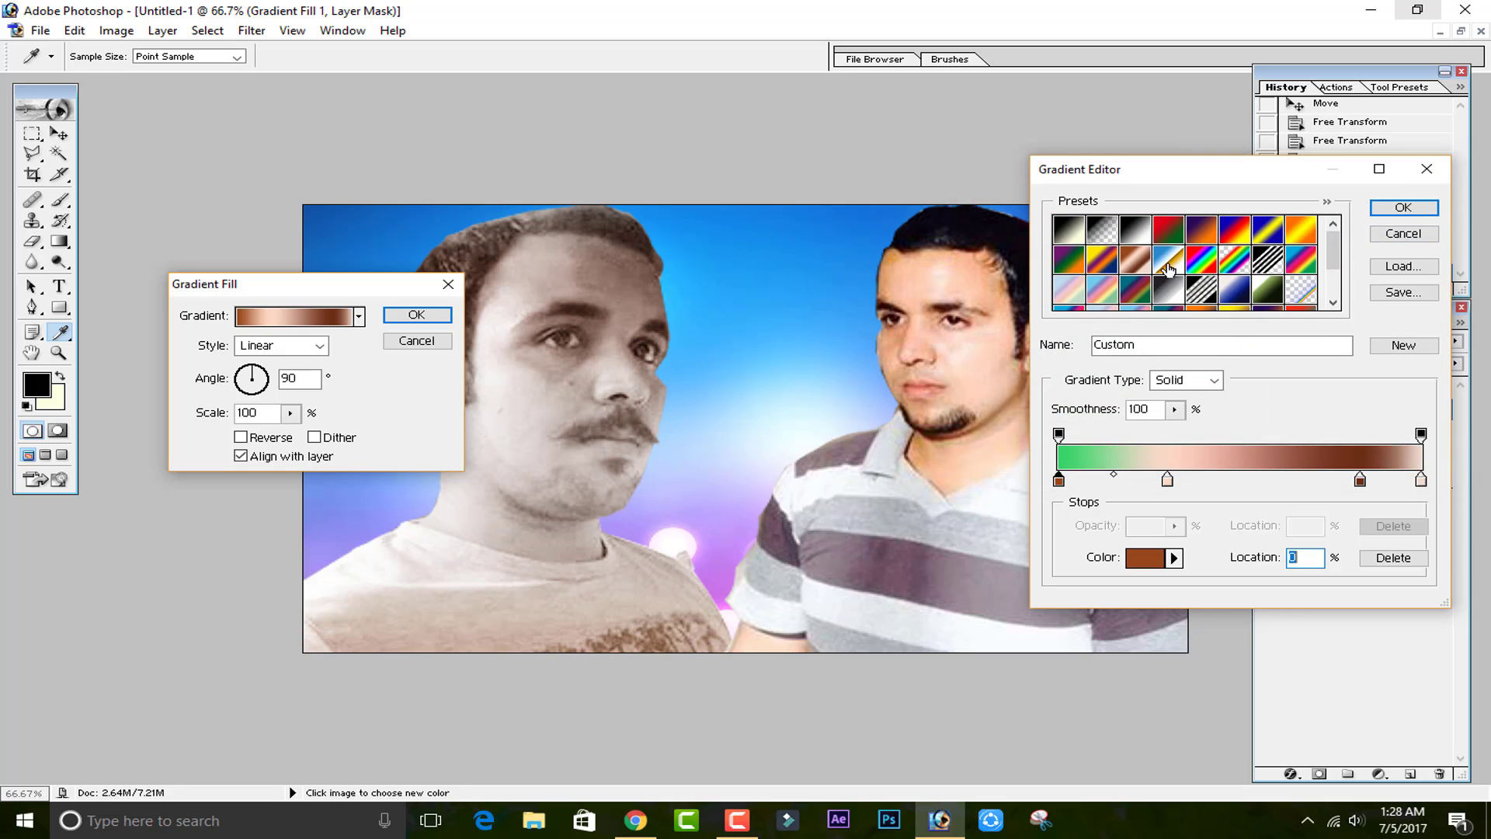
Choose the Red, Green gradient preset and set its left color stop to pale mint B0FFE6.
left_click(1167, 229)
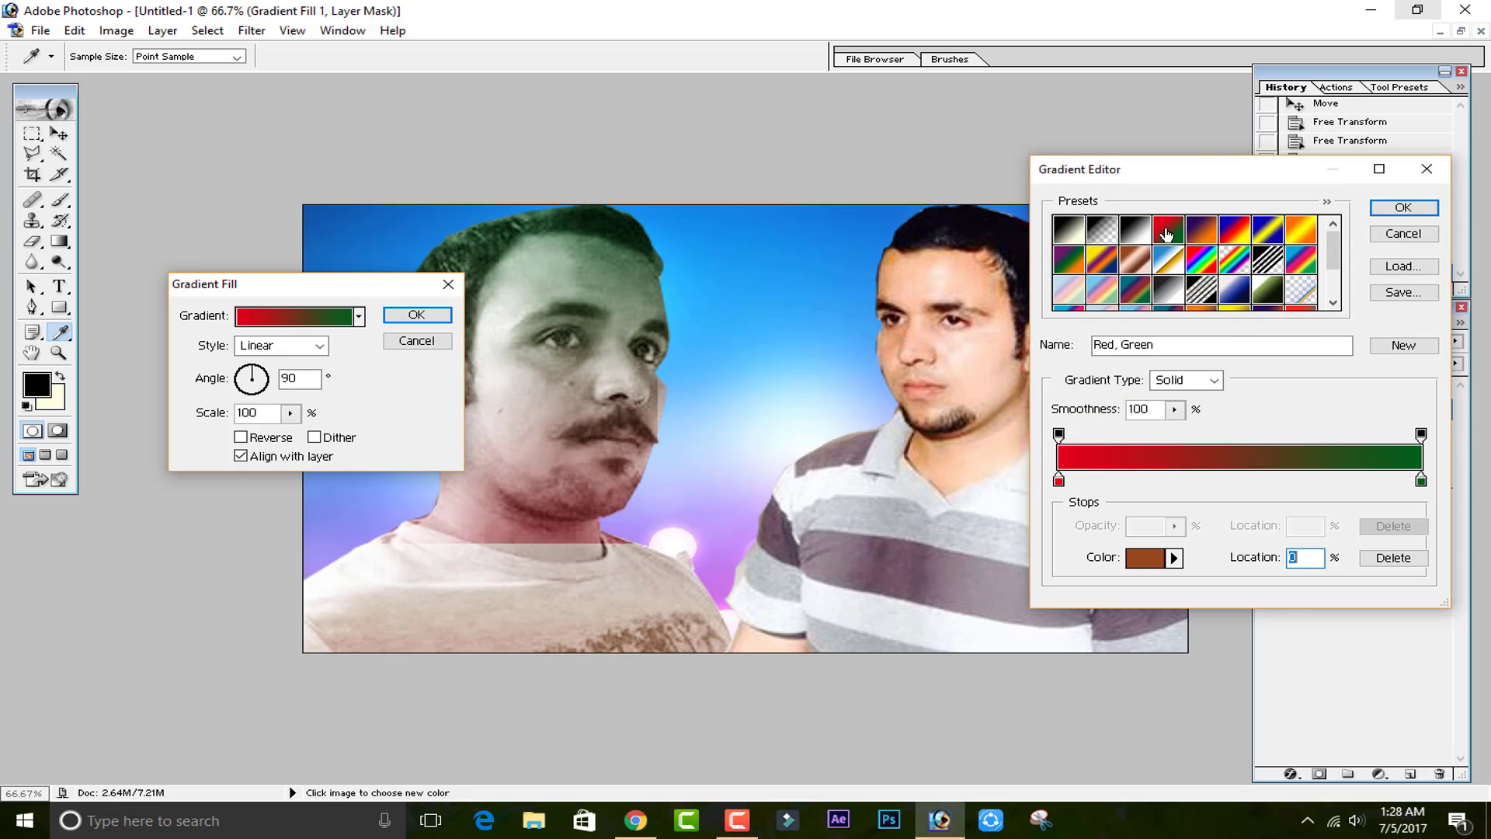
double_click(1060, 481)
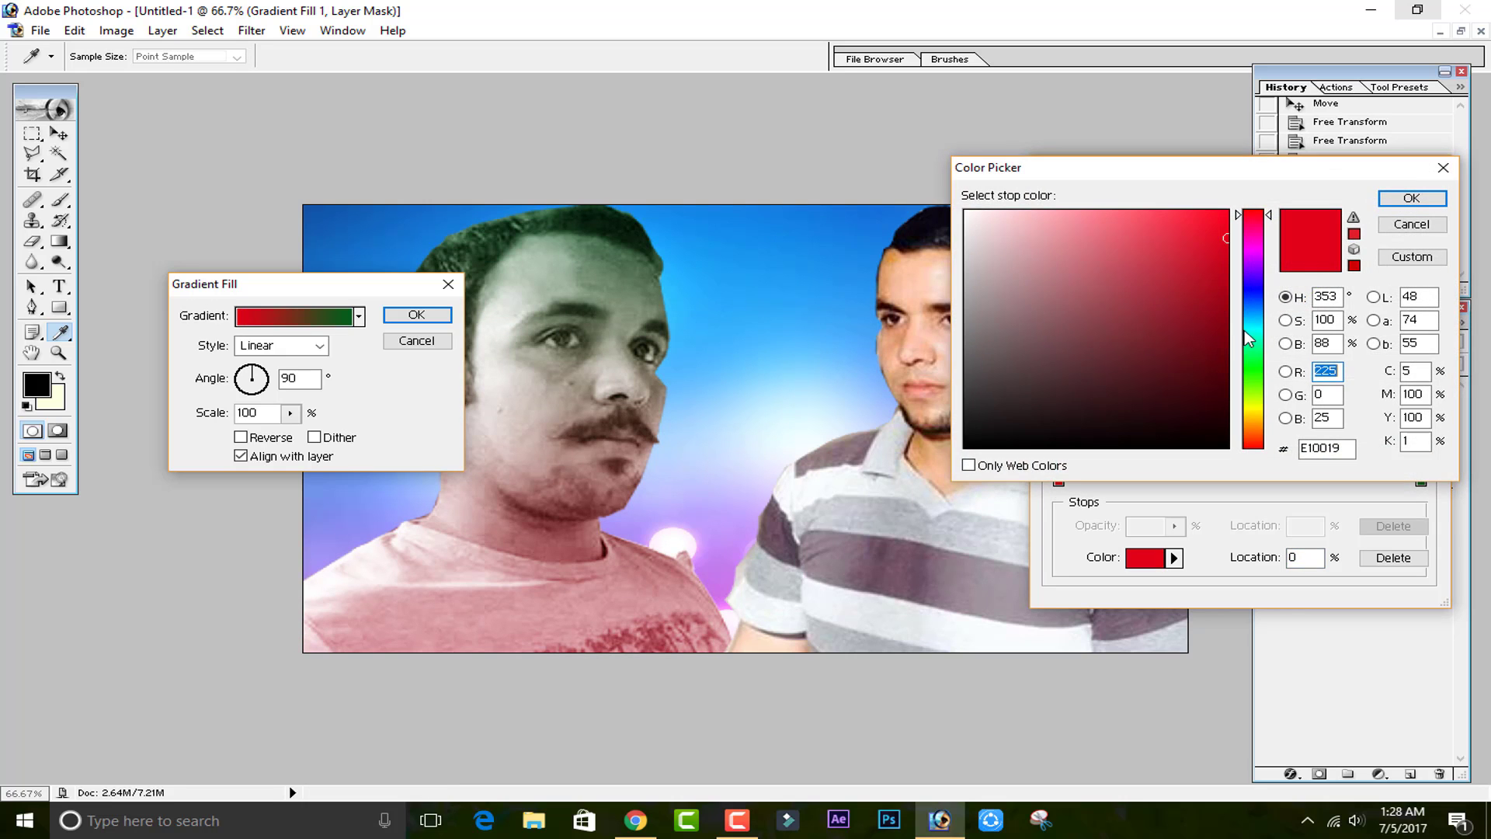
left_click(1246, 342)
left_click_drag(1120, 265, 1001, 200)
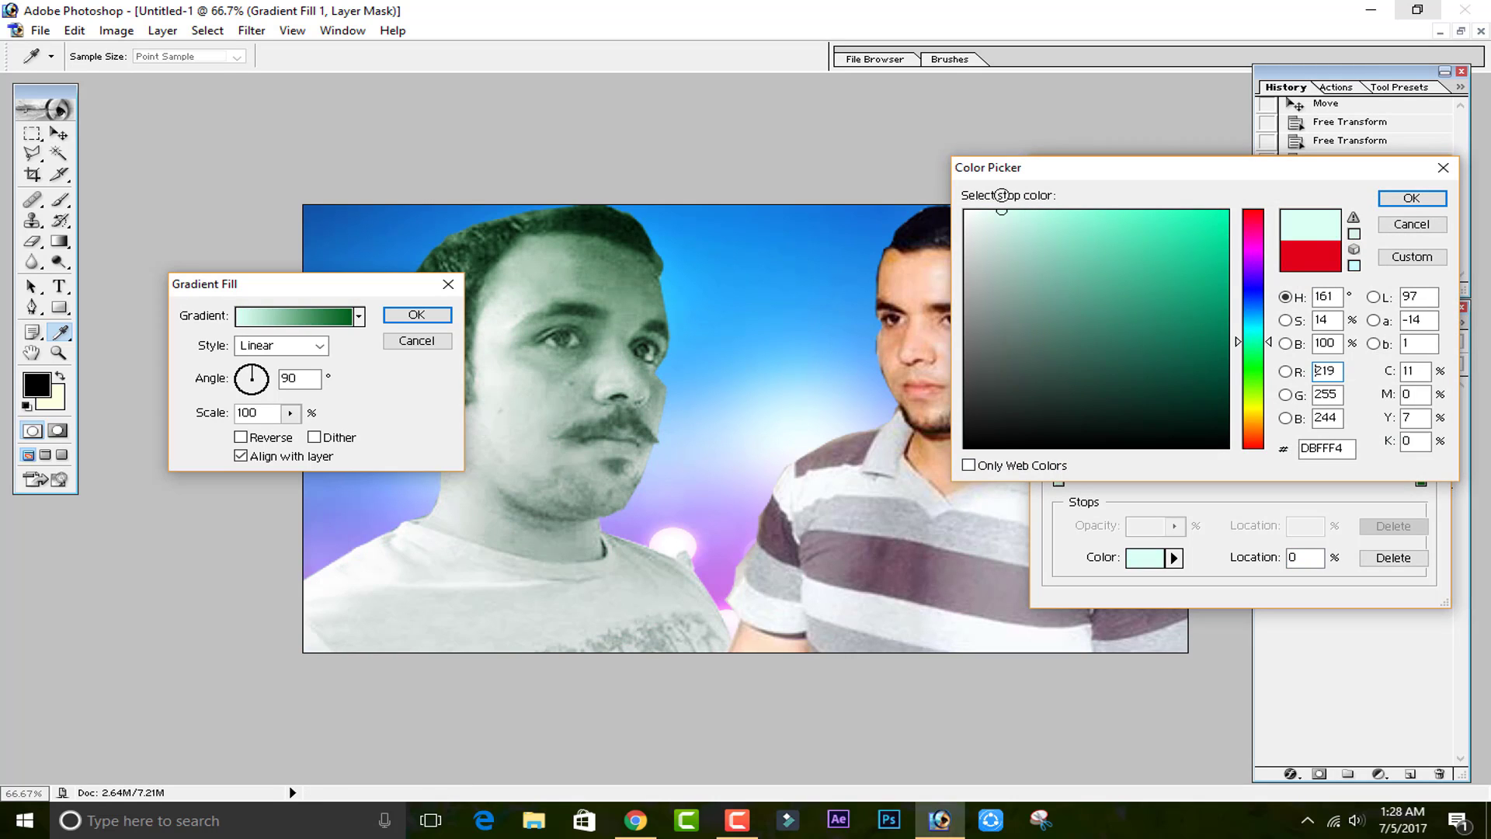
left_click(1086, 218)
left_click_drag(1087, 218, 1046, 208)
left_click(1436, 199)
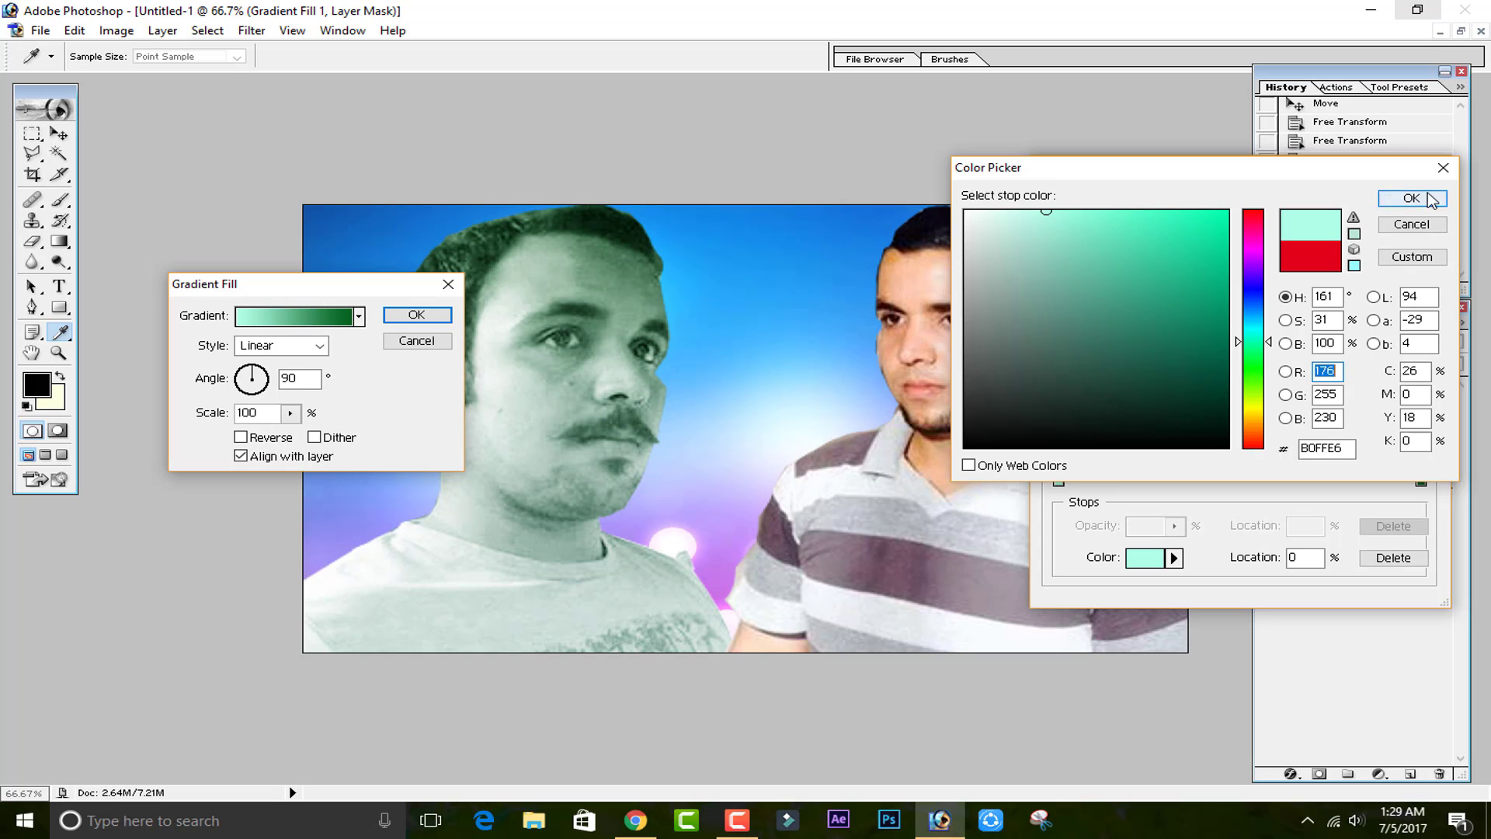
Set the gradient's right color stop to a yellow-green color.
double_click(1422, 480)
mouse_move(1141, 253)
left_mouse_down()
mouse_move(1086, 204)
mouse_move(1081, 222)
left_mouse_up()
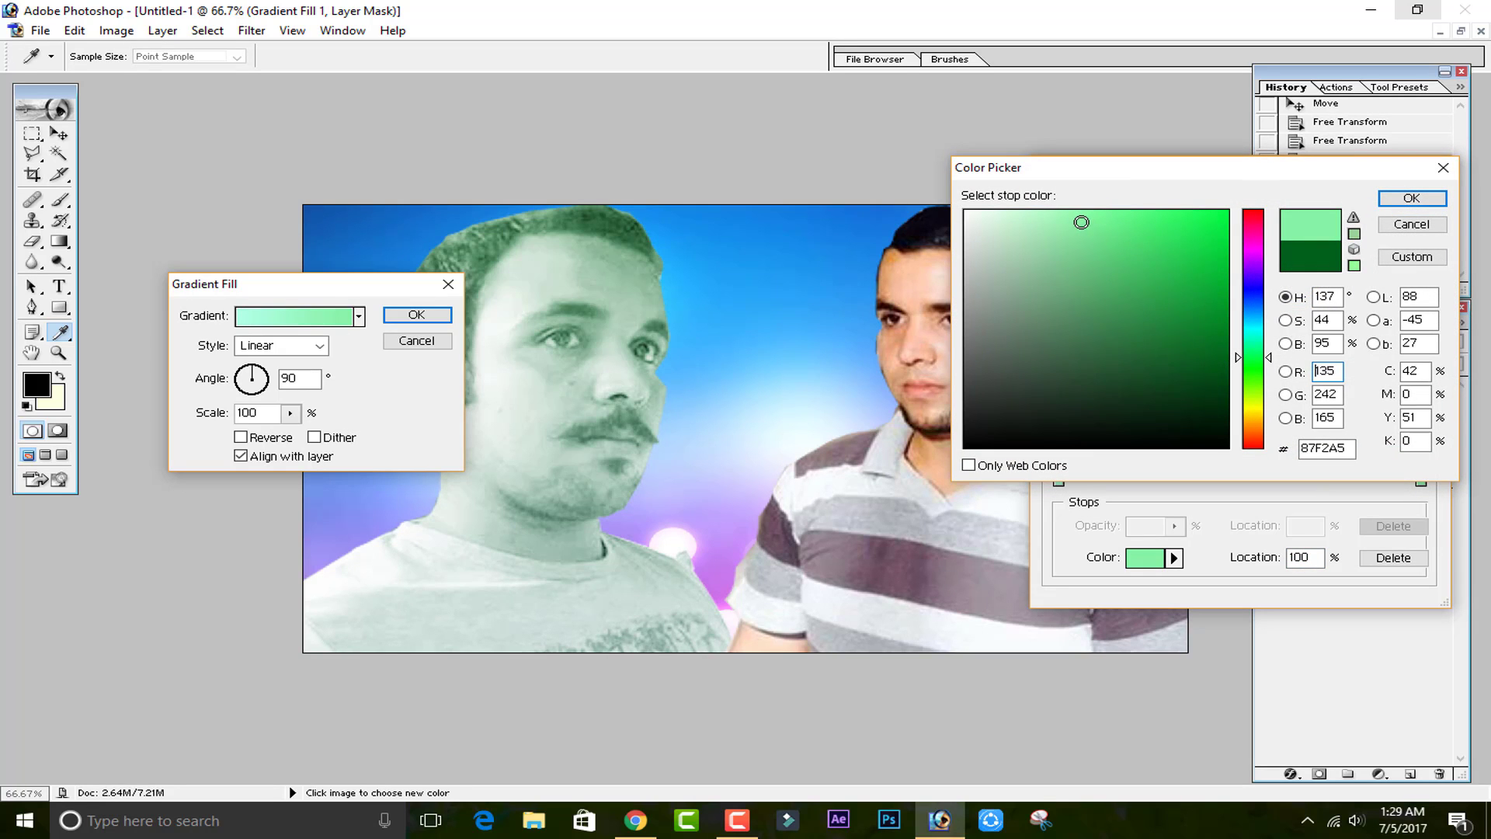
left_click_drag(1259, 382, 1259, 394)
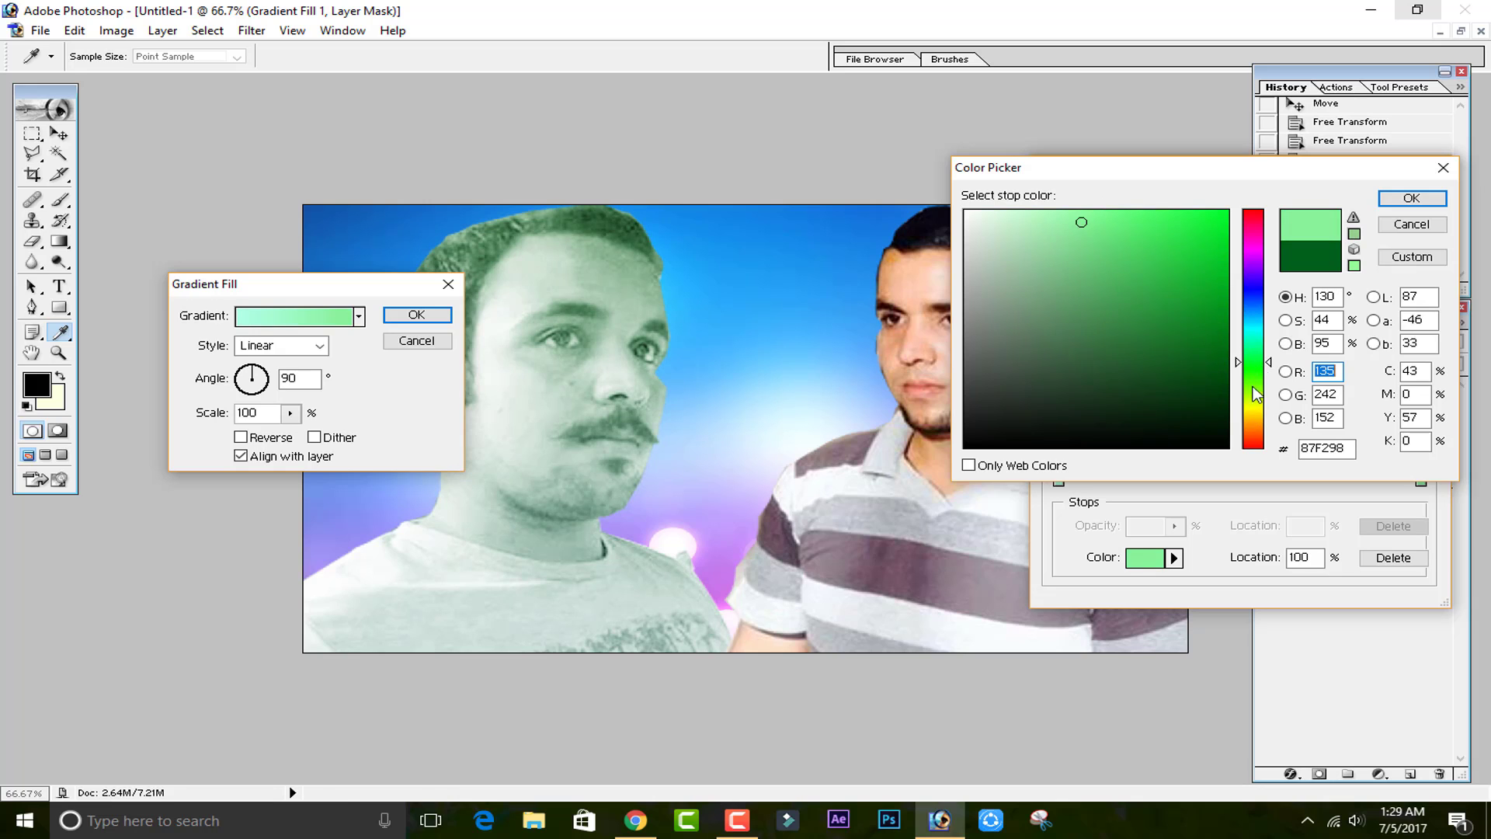
left_click(1146, 246)
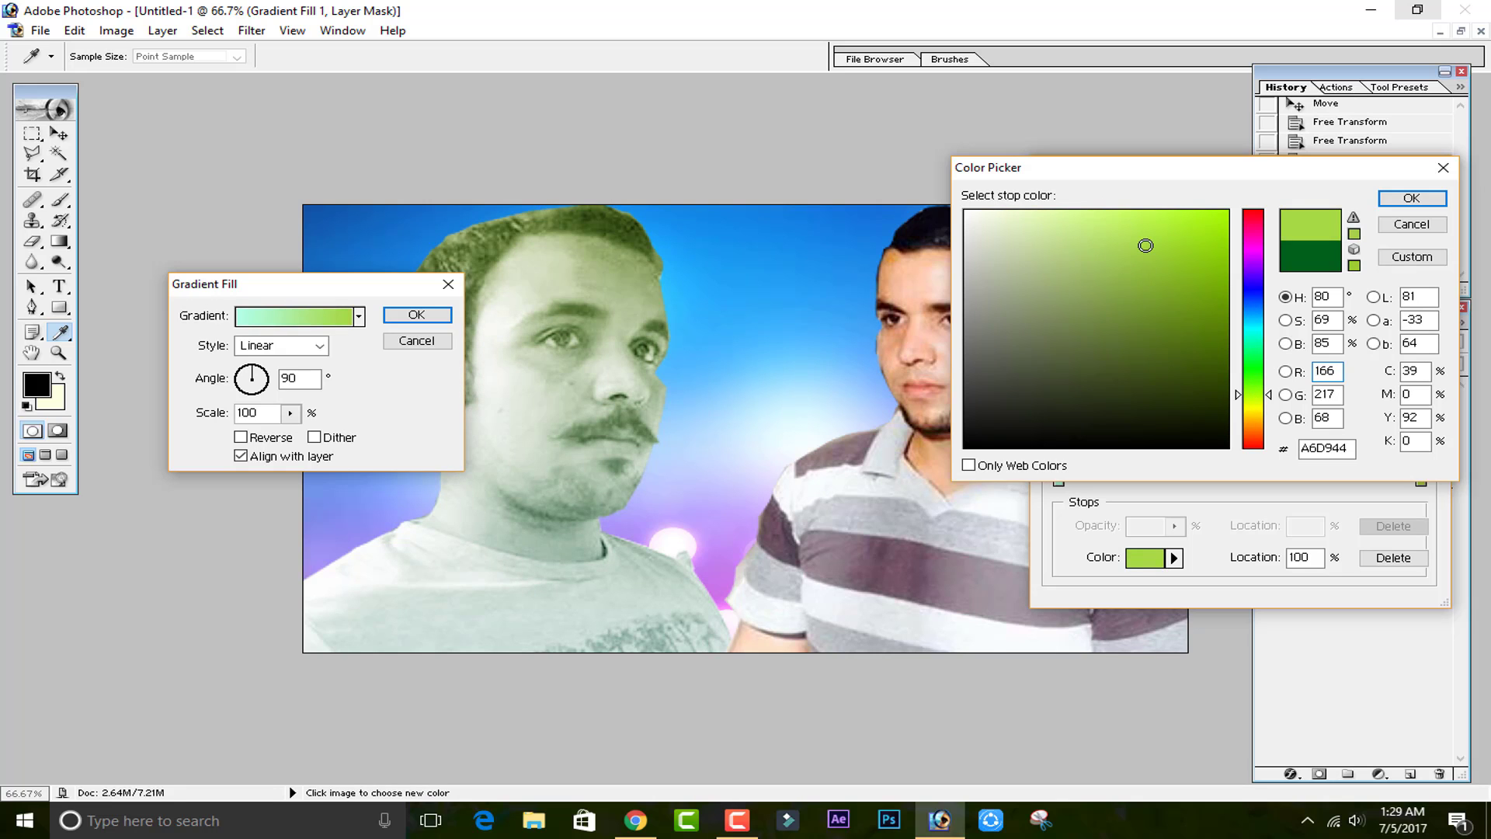
left_click(1146, 286)
left_click(1411, 198)
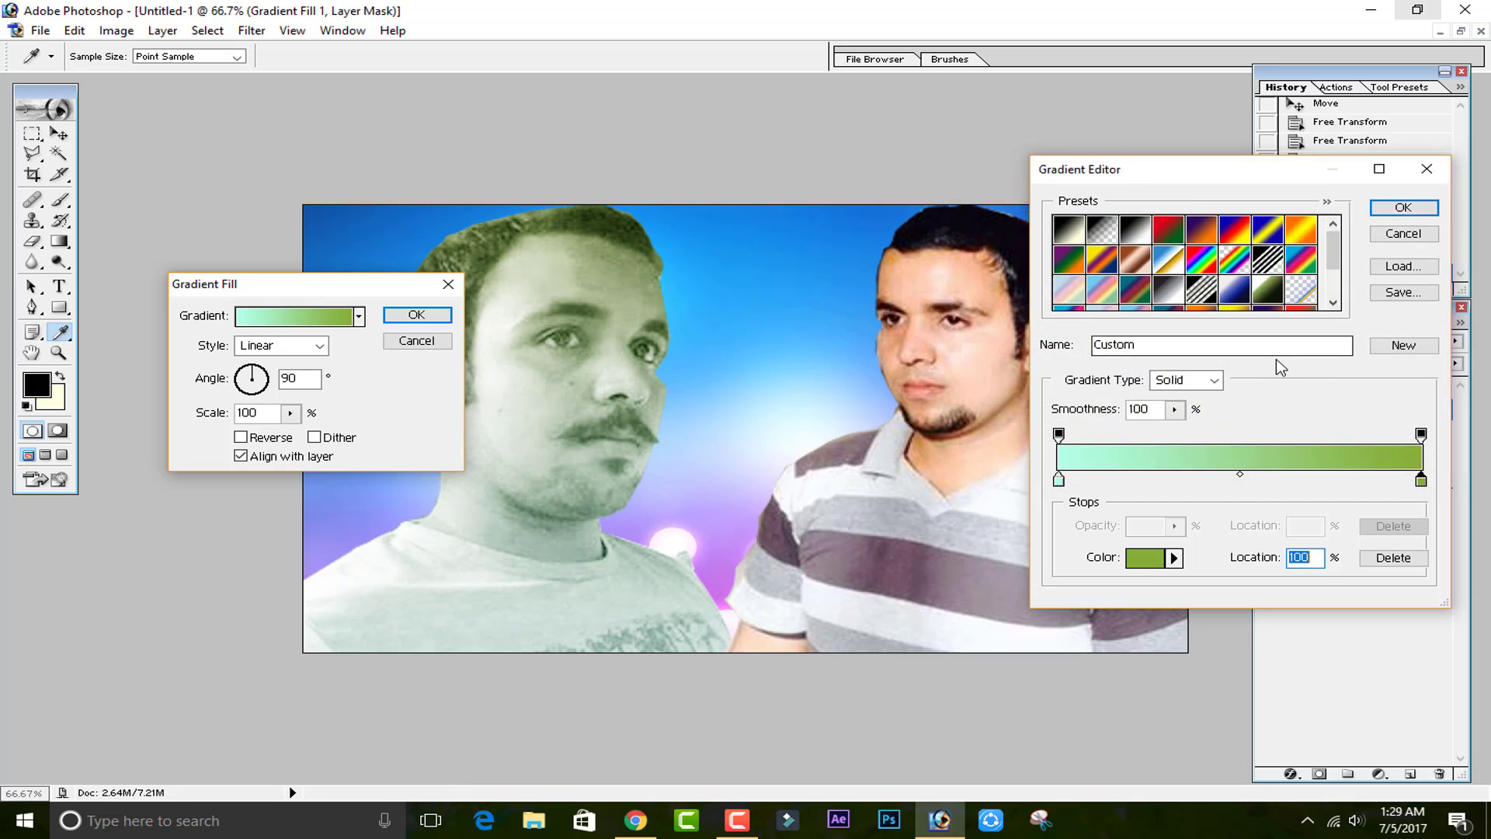
Preview several more gradient presets in the gradient editor, ending on Orange, Yellow, Orange.
left_click(1168, 230)
left_click(1200, 230)
left_click(1235, 230)
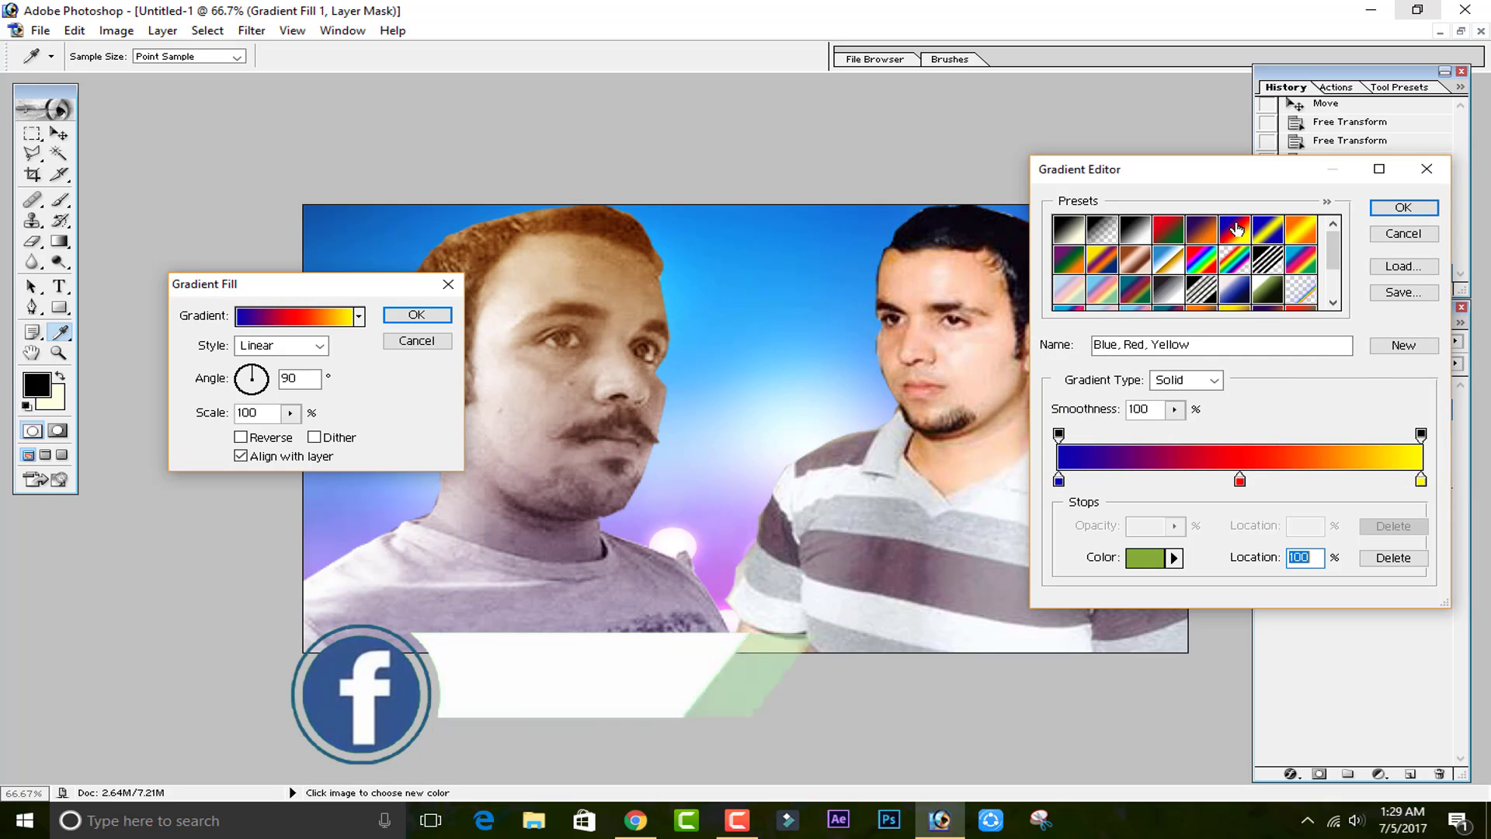
left_click(1268, 230)
left_click(1301, 230)
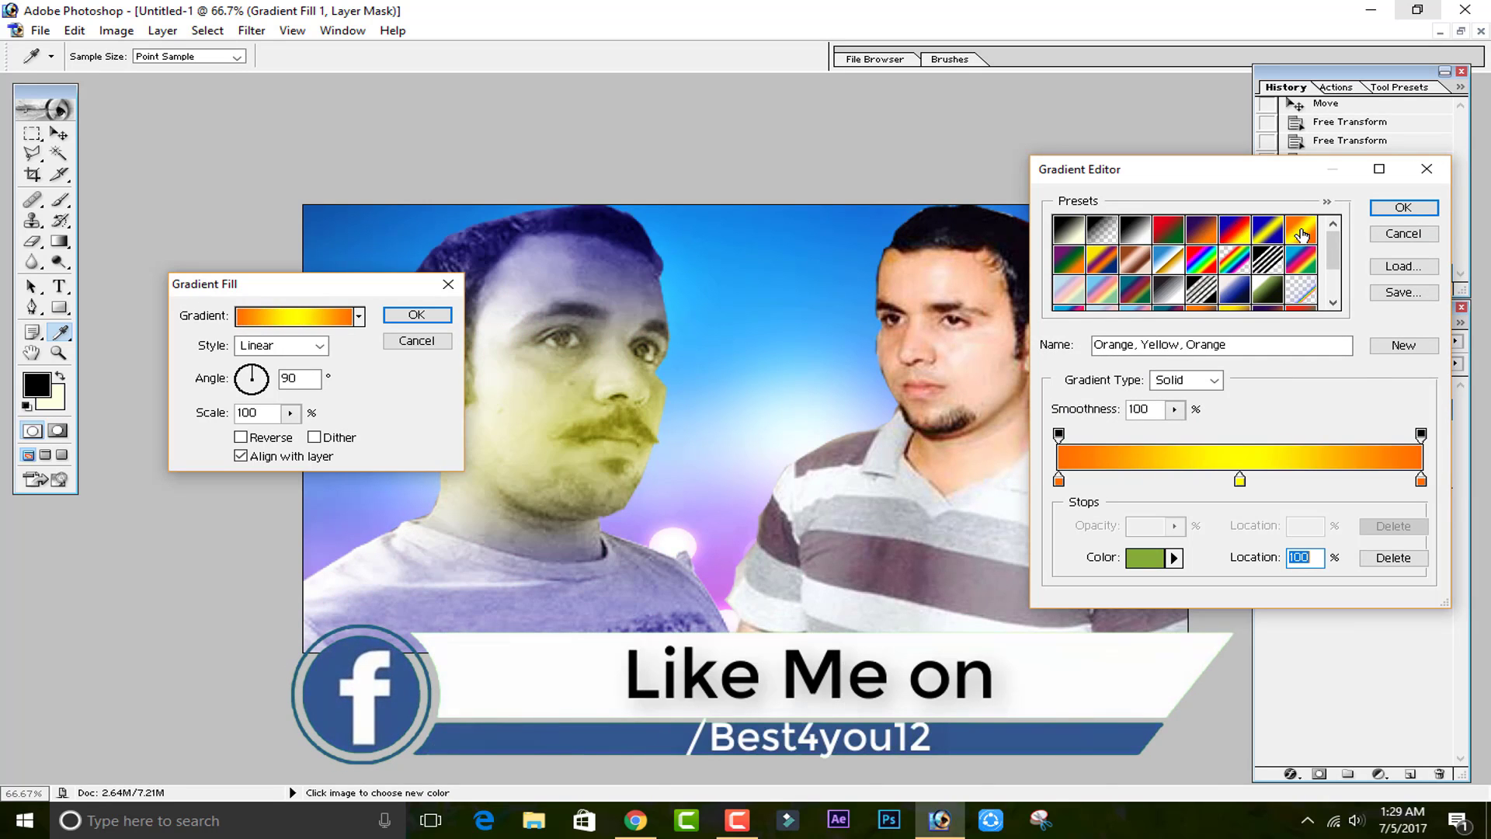
Try setting the gradient's middle yellow color stop to black 000000 in the Color Picker, then cancel the picker.
left_click(1241, 481)
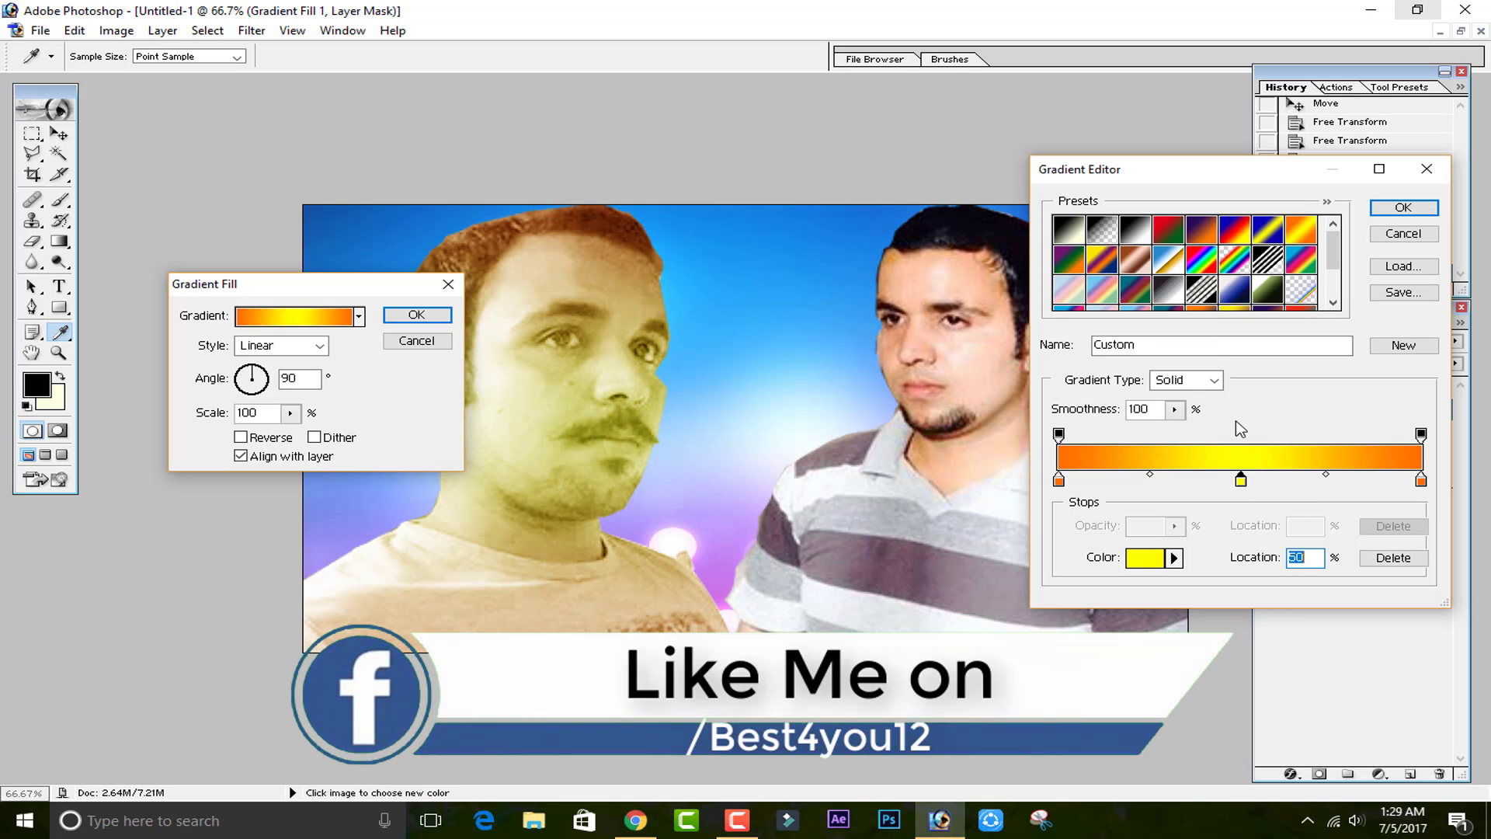
double_click(1241, 481)
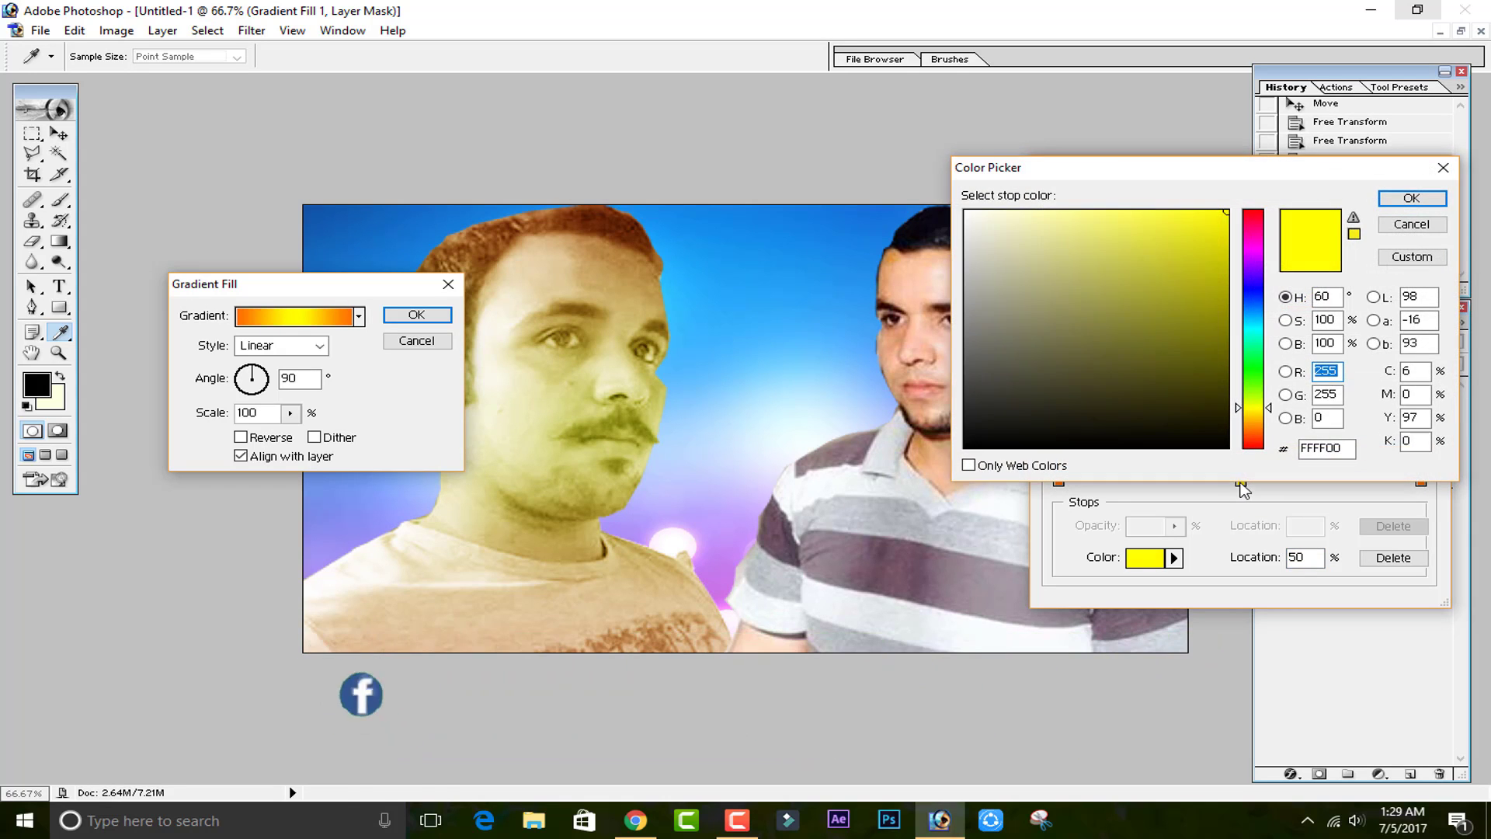
left_click(1146, 371)
mouse_move(1146, 370)
left_mouse_down()
mouse_move(999, 419)
mouse_move(978, 447)
left_mouse_up()
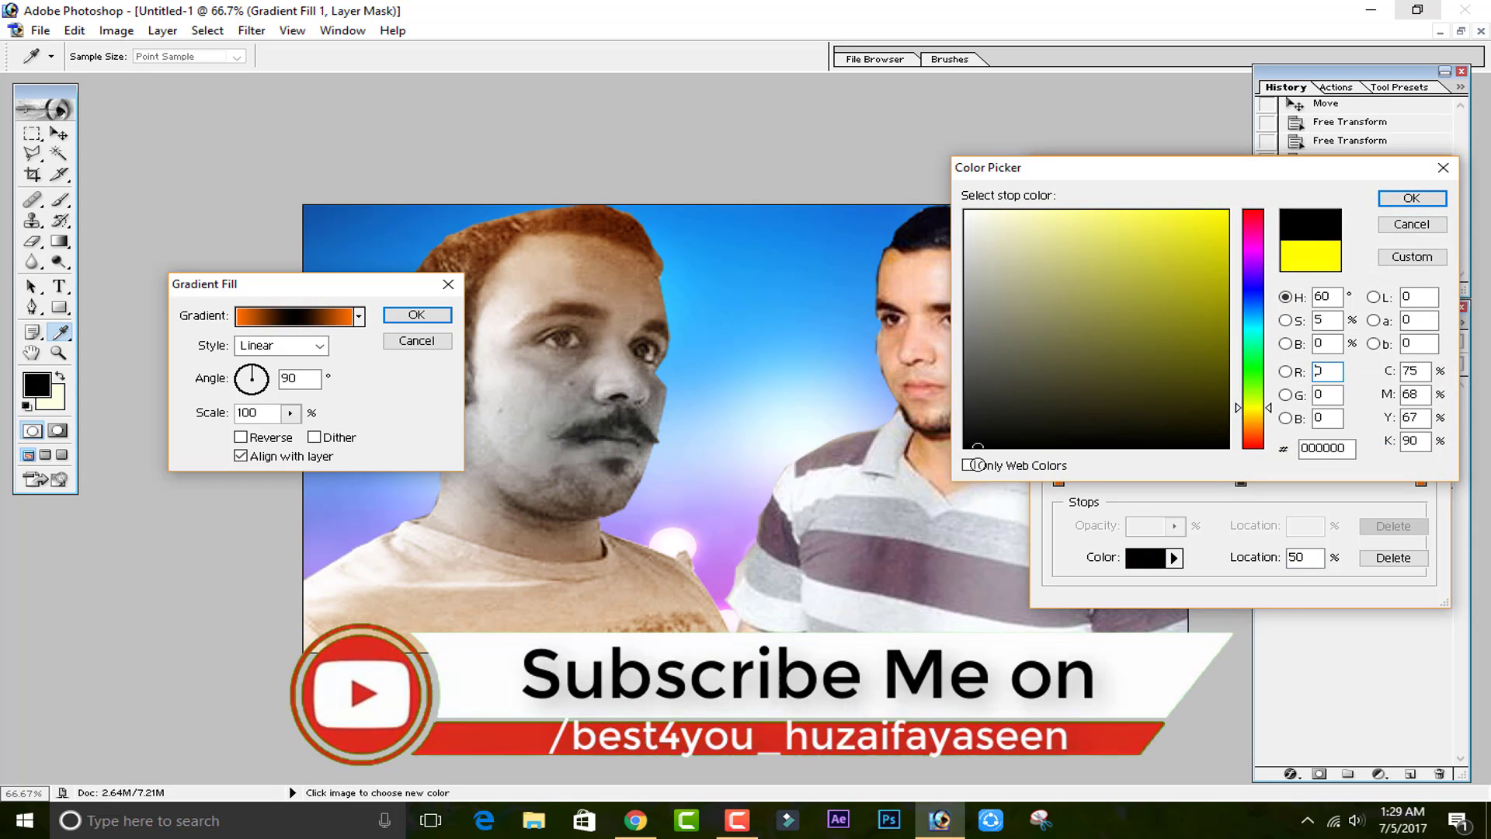
left_click(1402, 224)
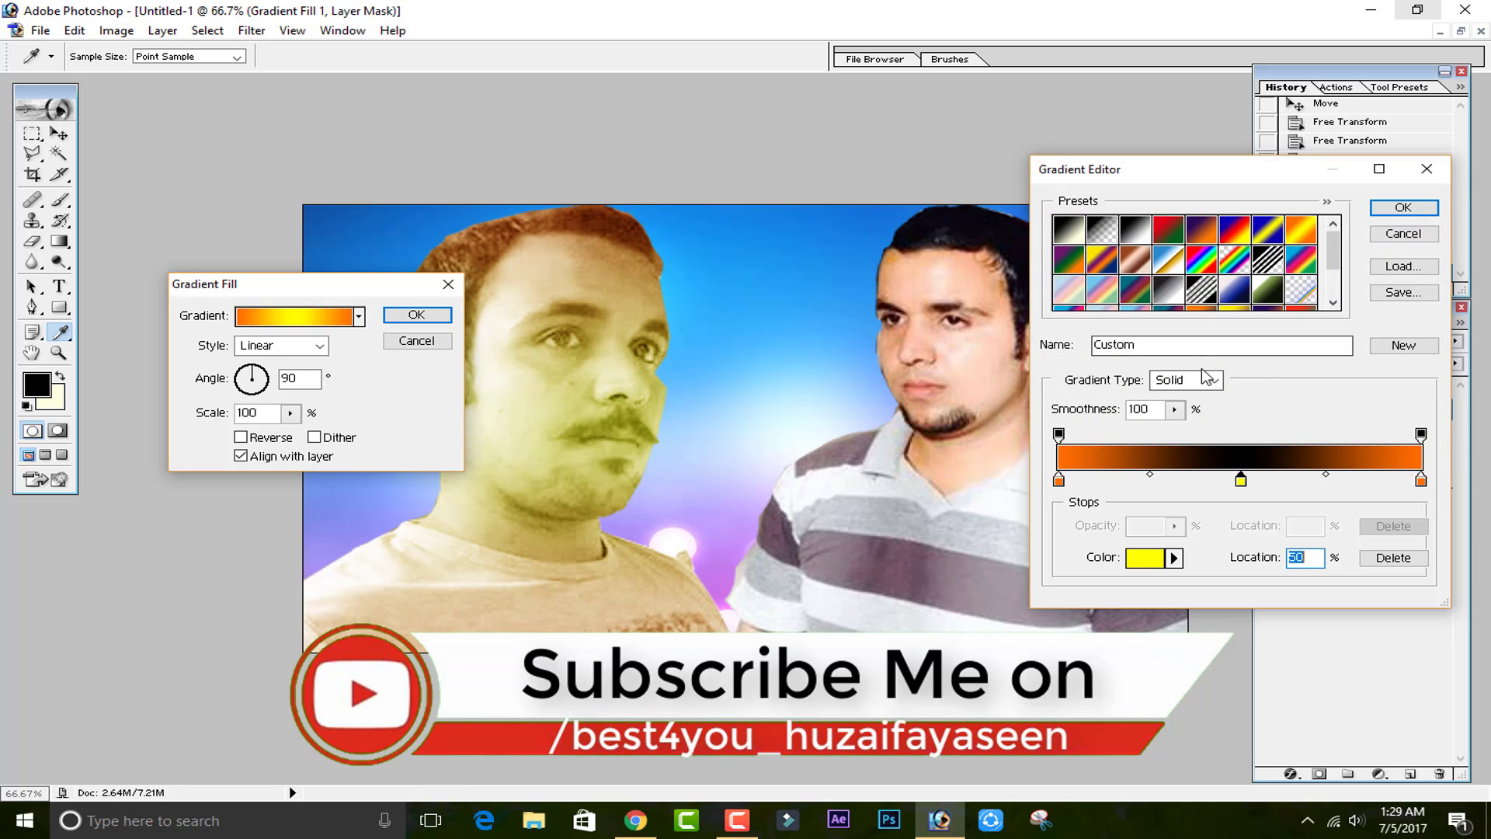
Scroll through the gradient presets and preview Spectrum, Copper, Yellow Violet Red Teal and Red Violet Yellow-Green.
left_click(1191, 267)
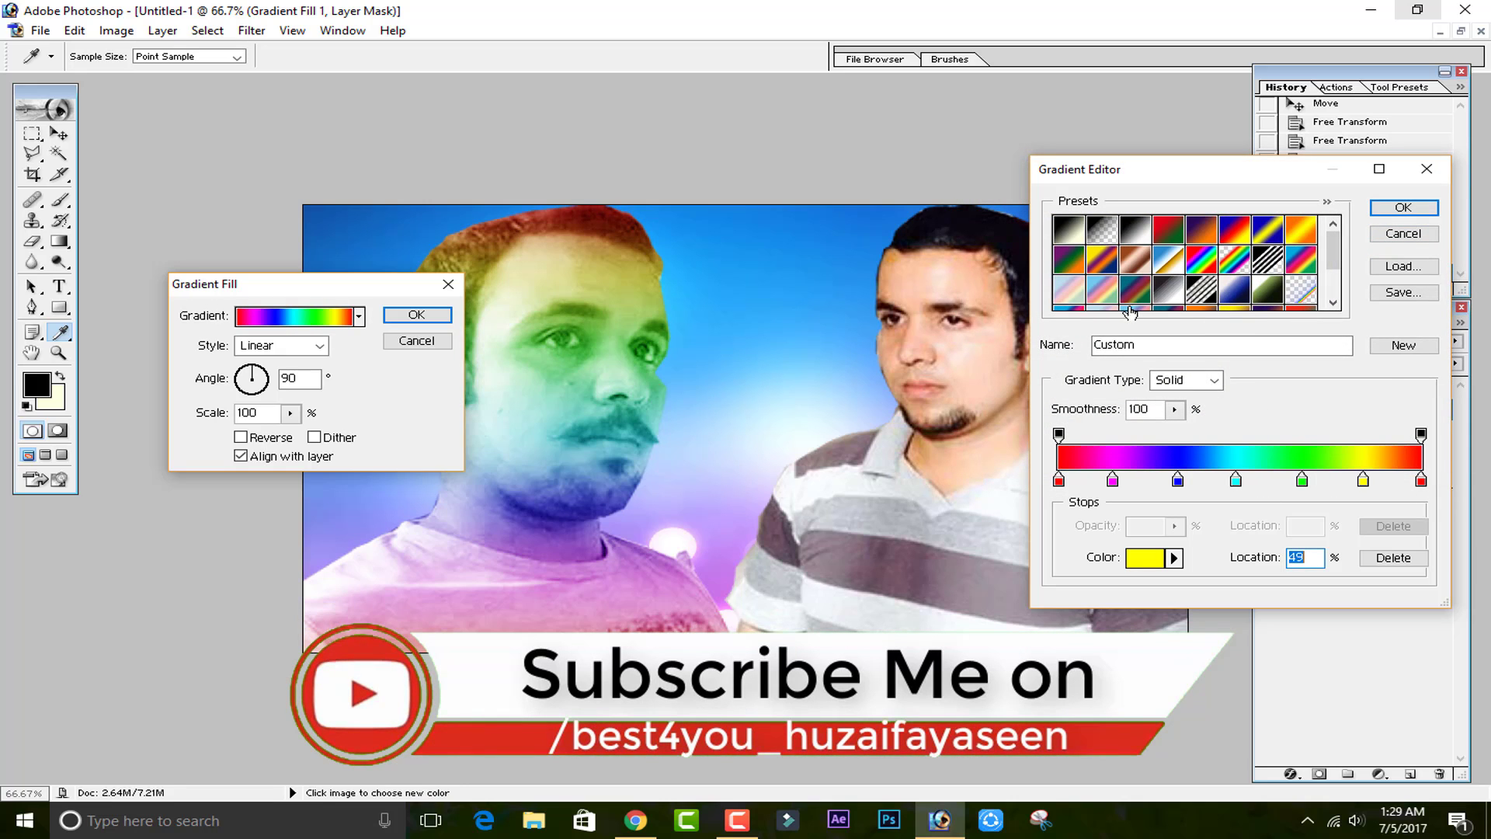
left_click(1135, 269)
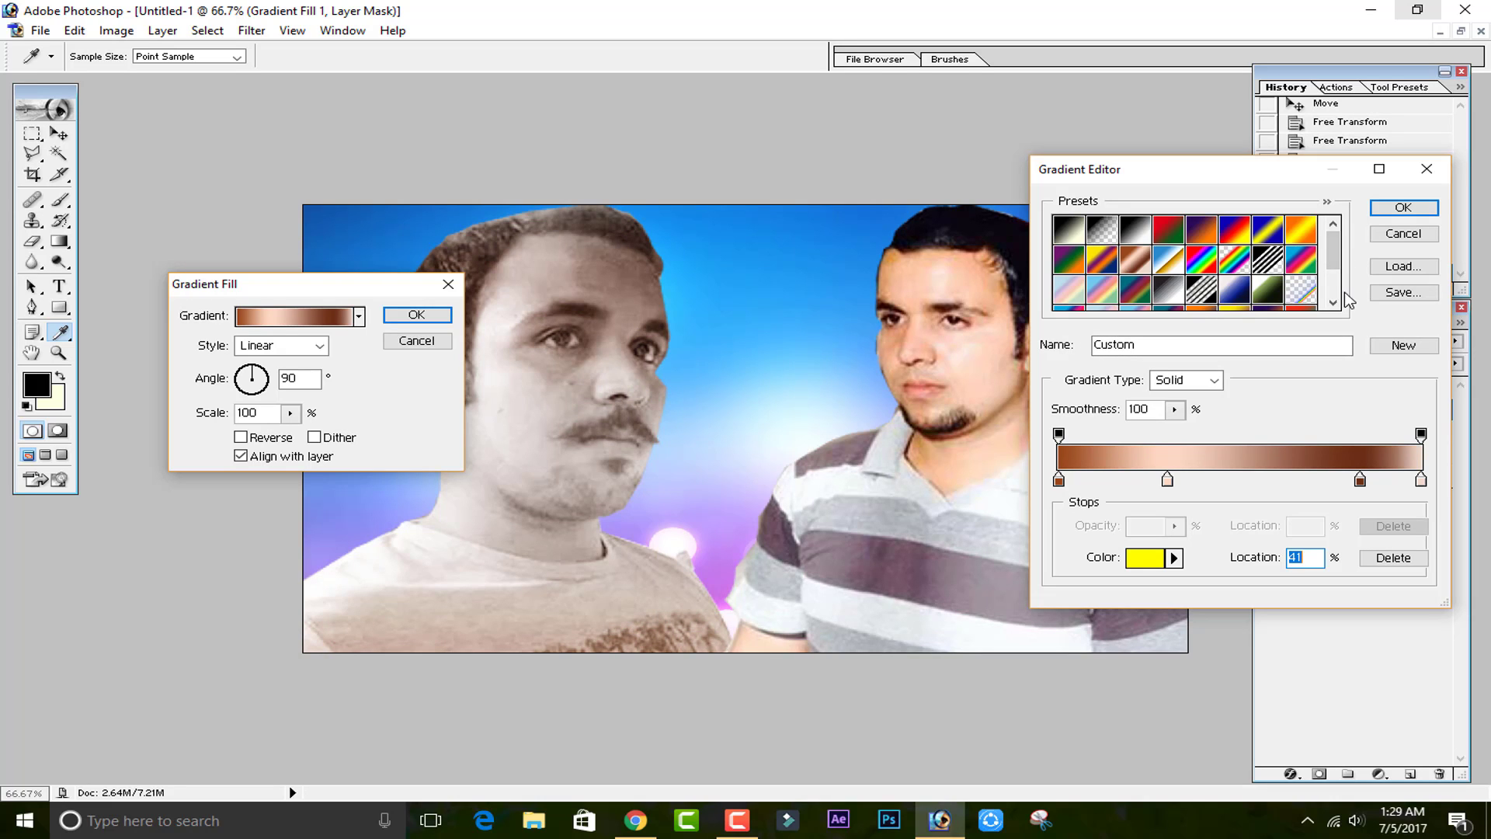
scroll(1311, 302, "down", 2)
left_click(1310, 299)
left_click(1270, 299)
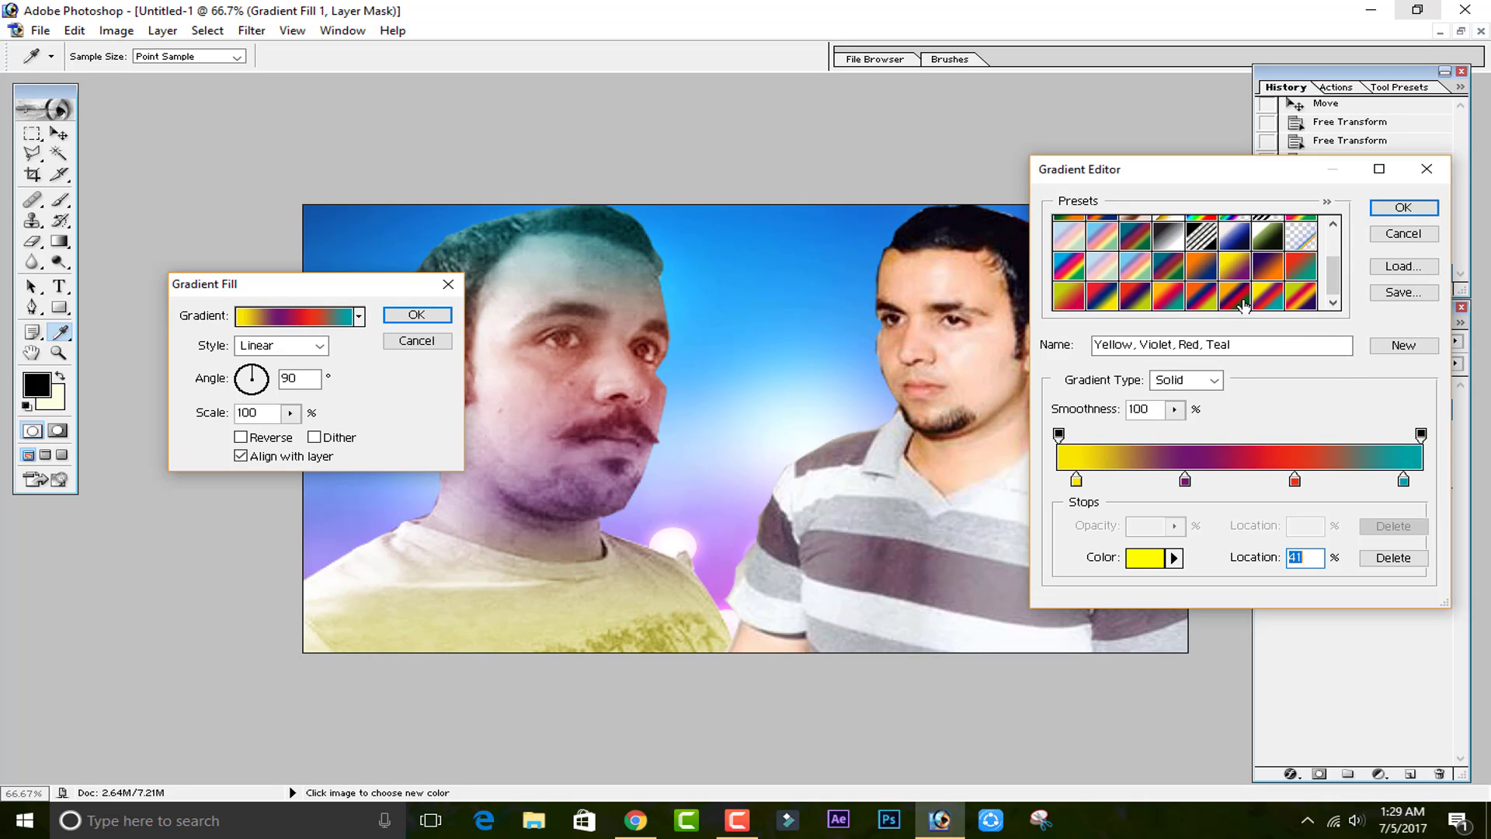
left_click(1229, 301)
left_click(1162, 305)
left_click(1129, 307)
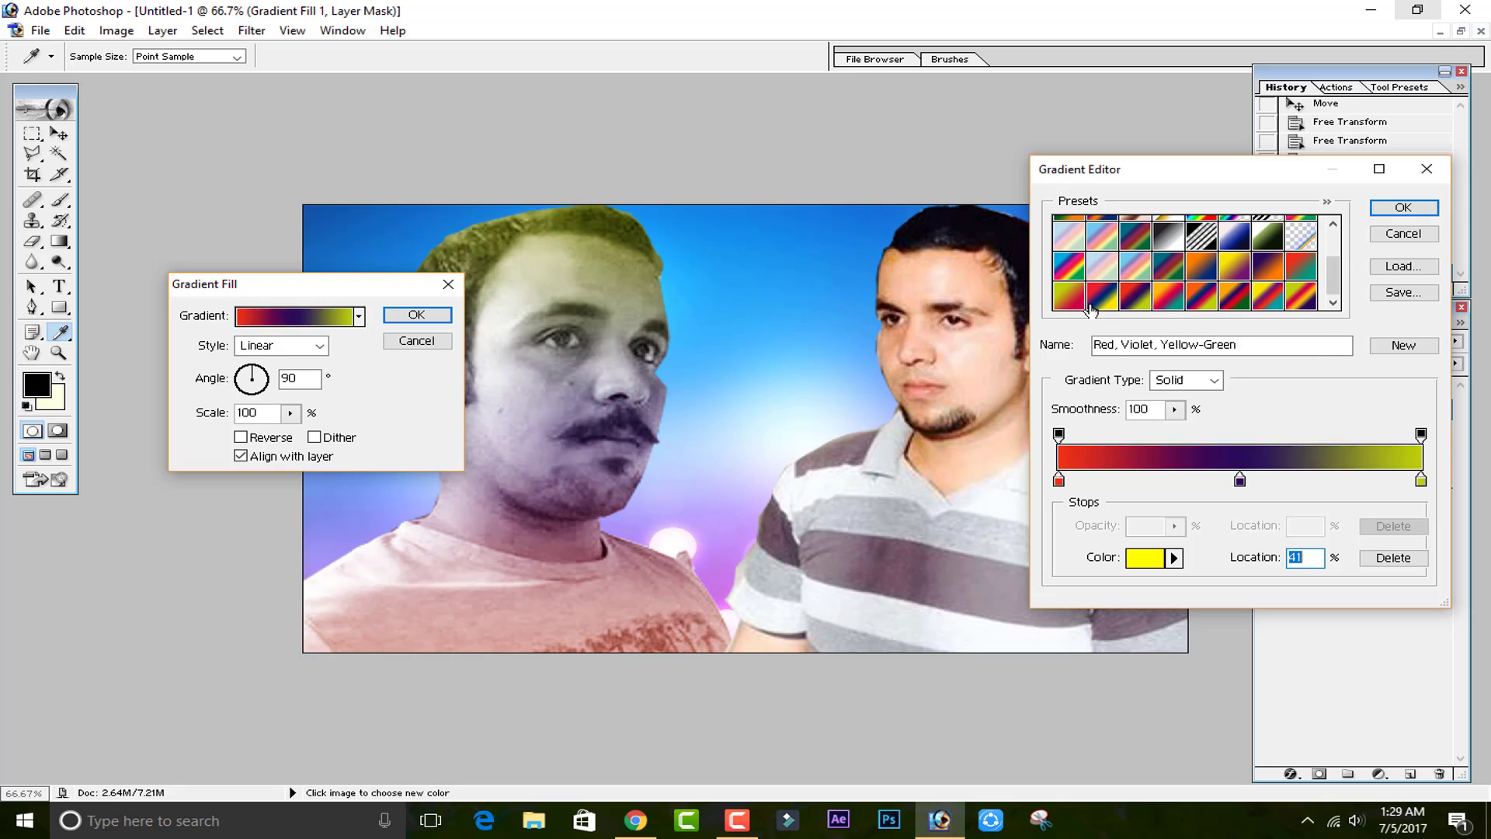
left_click(1073, 301)
scroll(1261, 260, "up", 1)
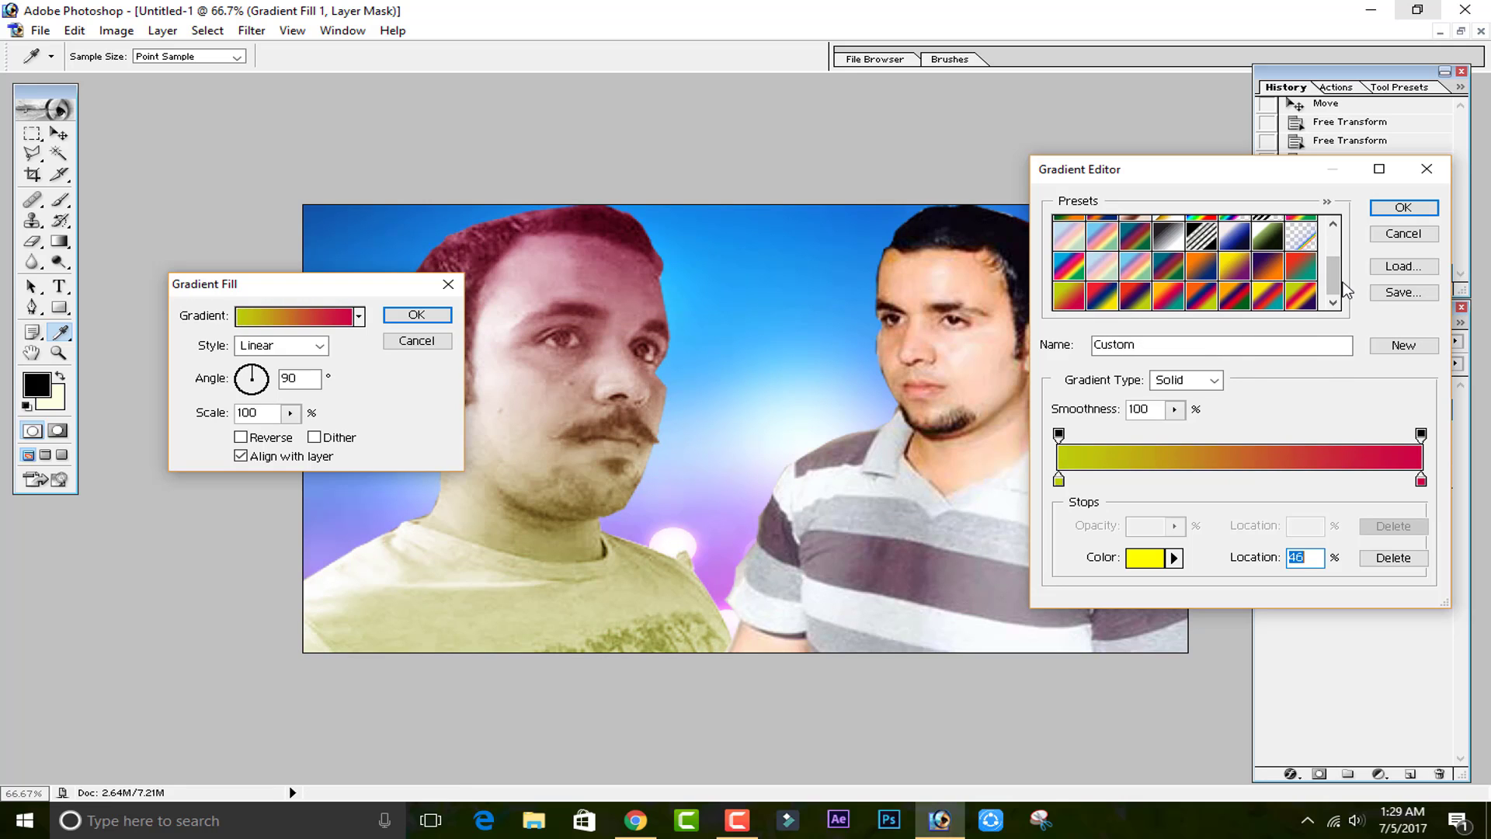
scroll(1333, 276, "up", 2)
Load the Noise Samples gradient library into the preset list.
left_click(1328, 202)
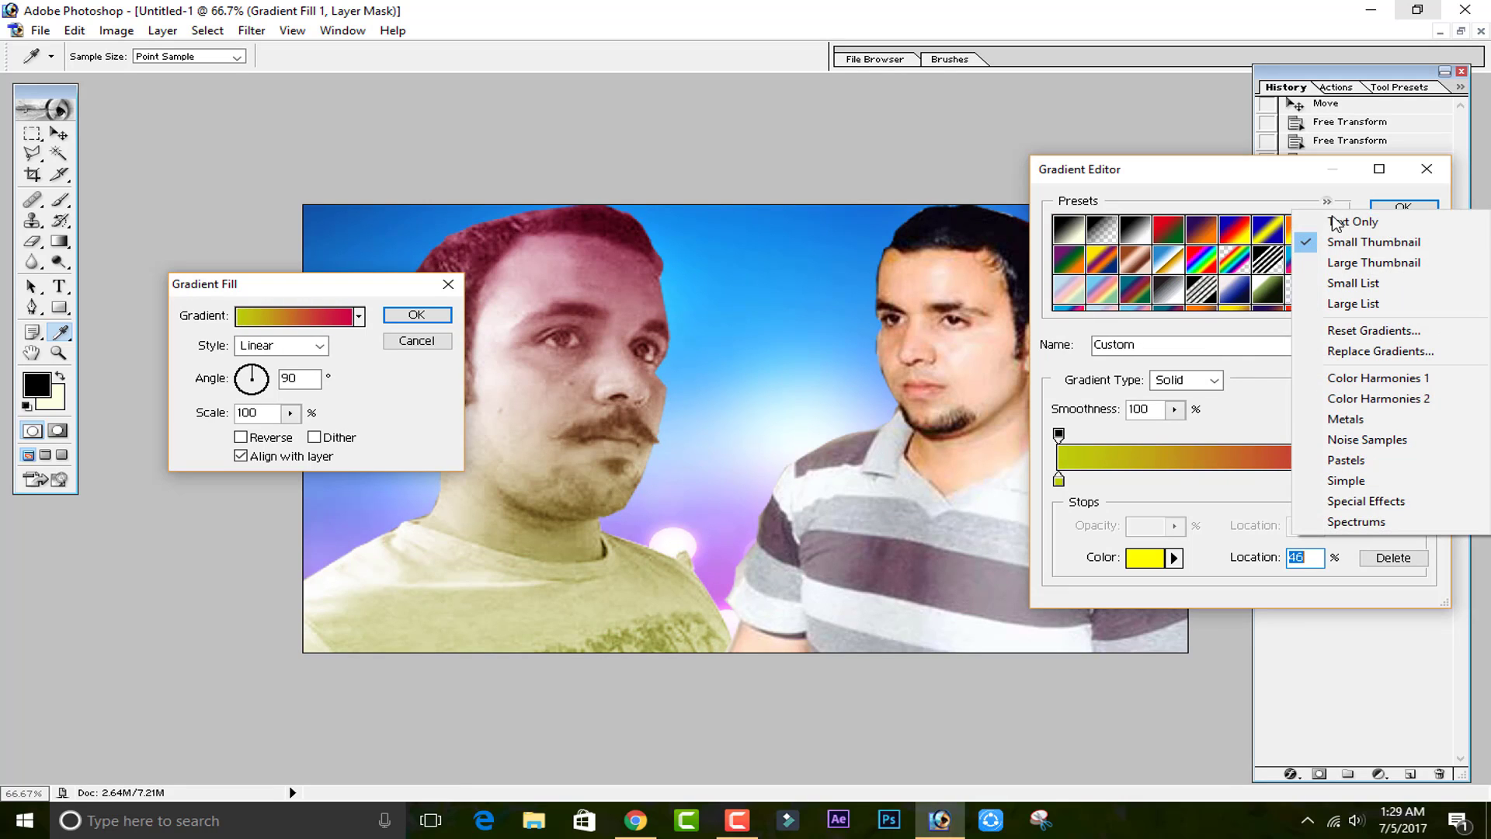
left_click(1254, 342)
left_click(1404, 265)
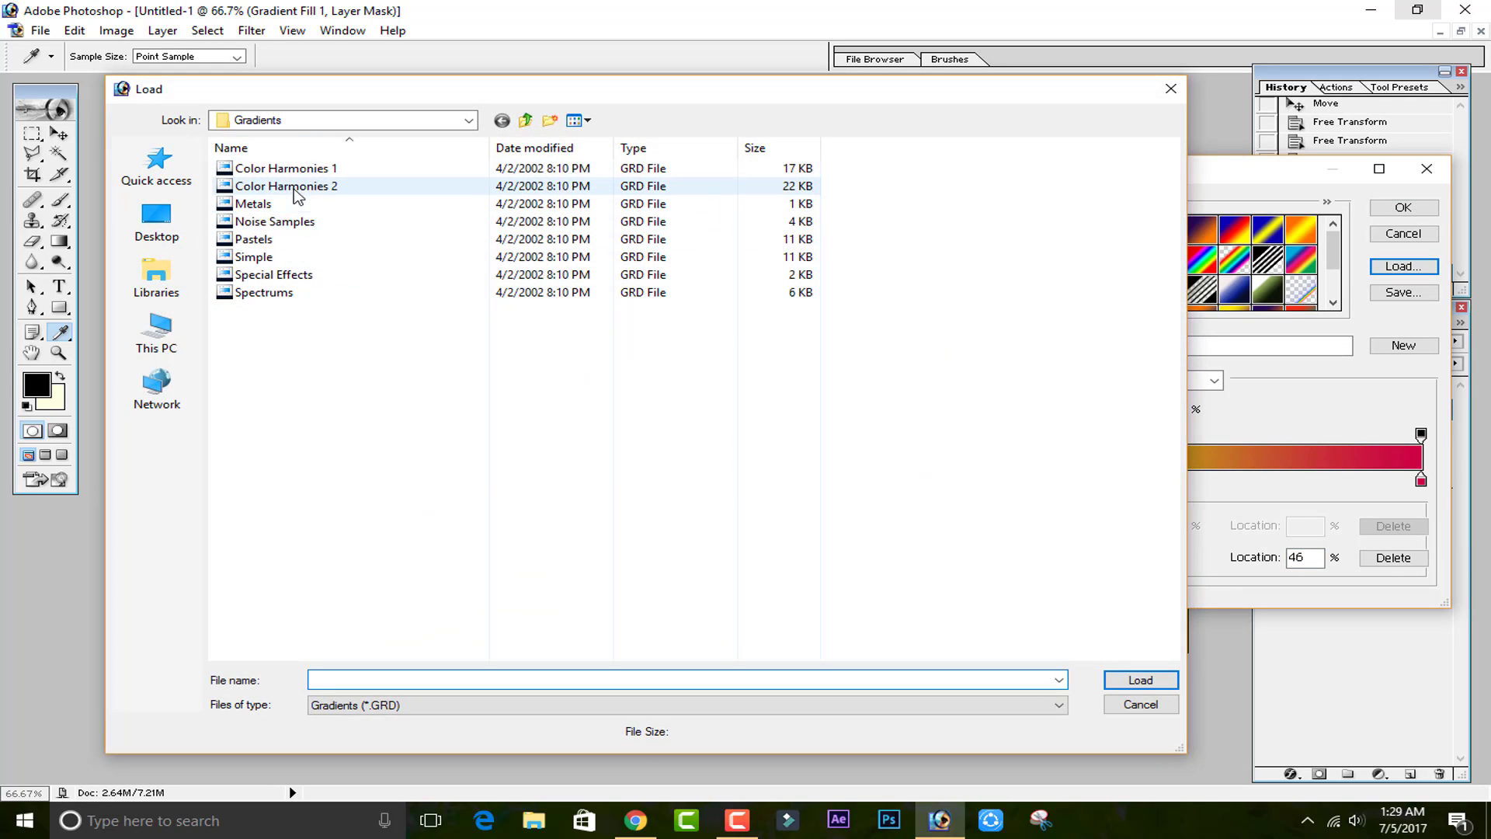
double_click(293, 223)
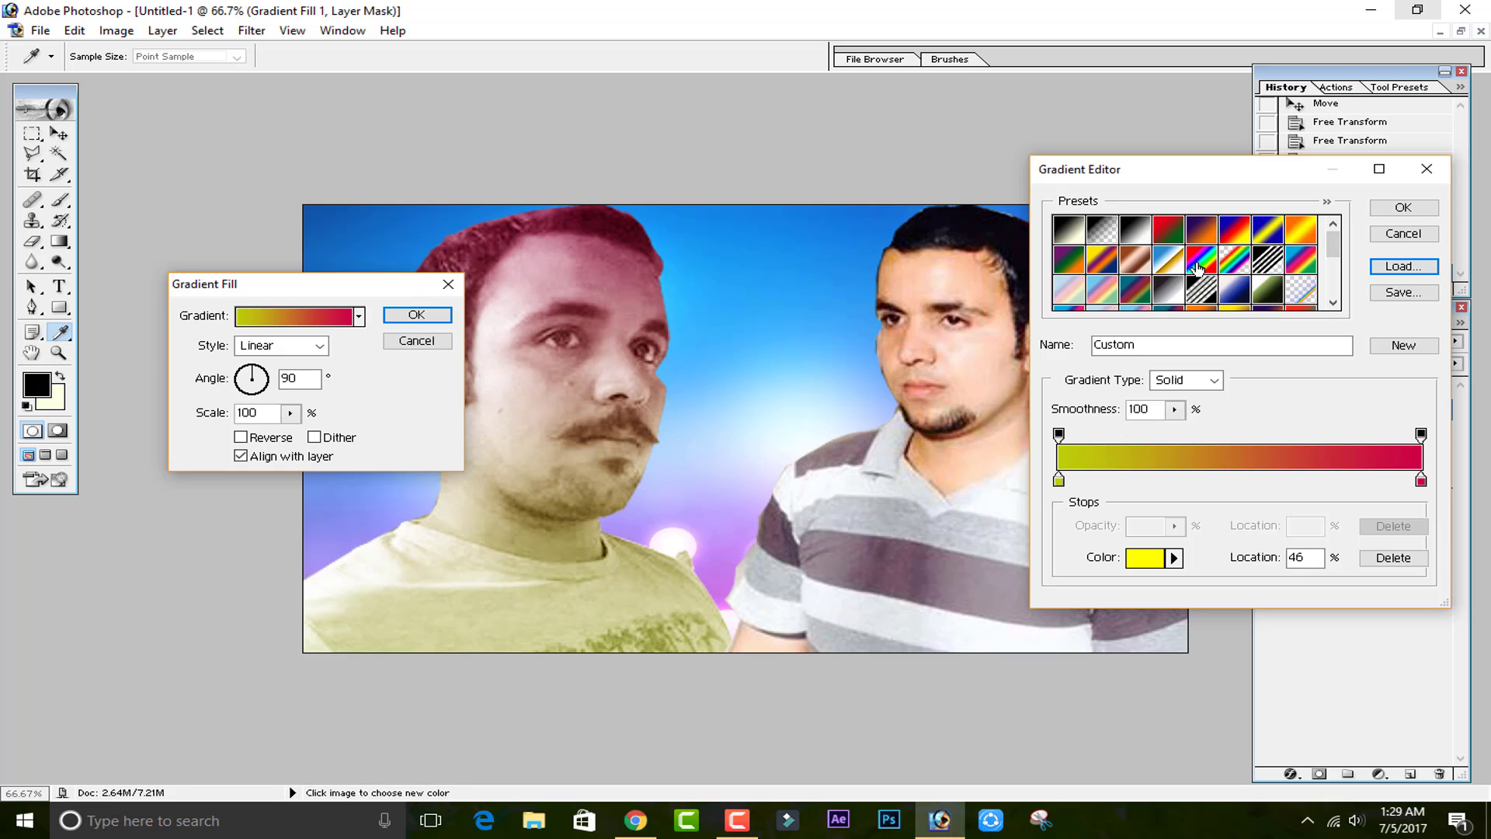
Preview the Transparent Rainbow, Chrome and Spectrum gradient presets, ending on Chrome.
double_click(1235, 264)
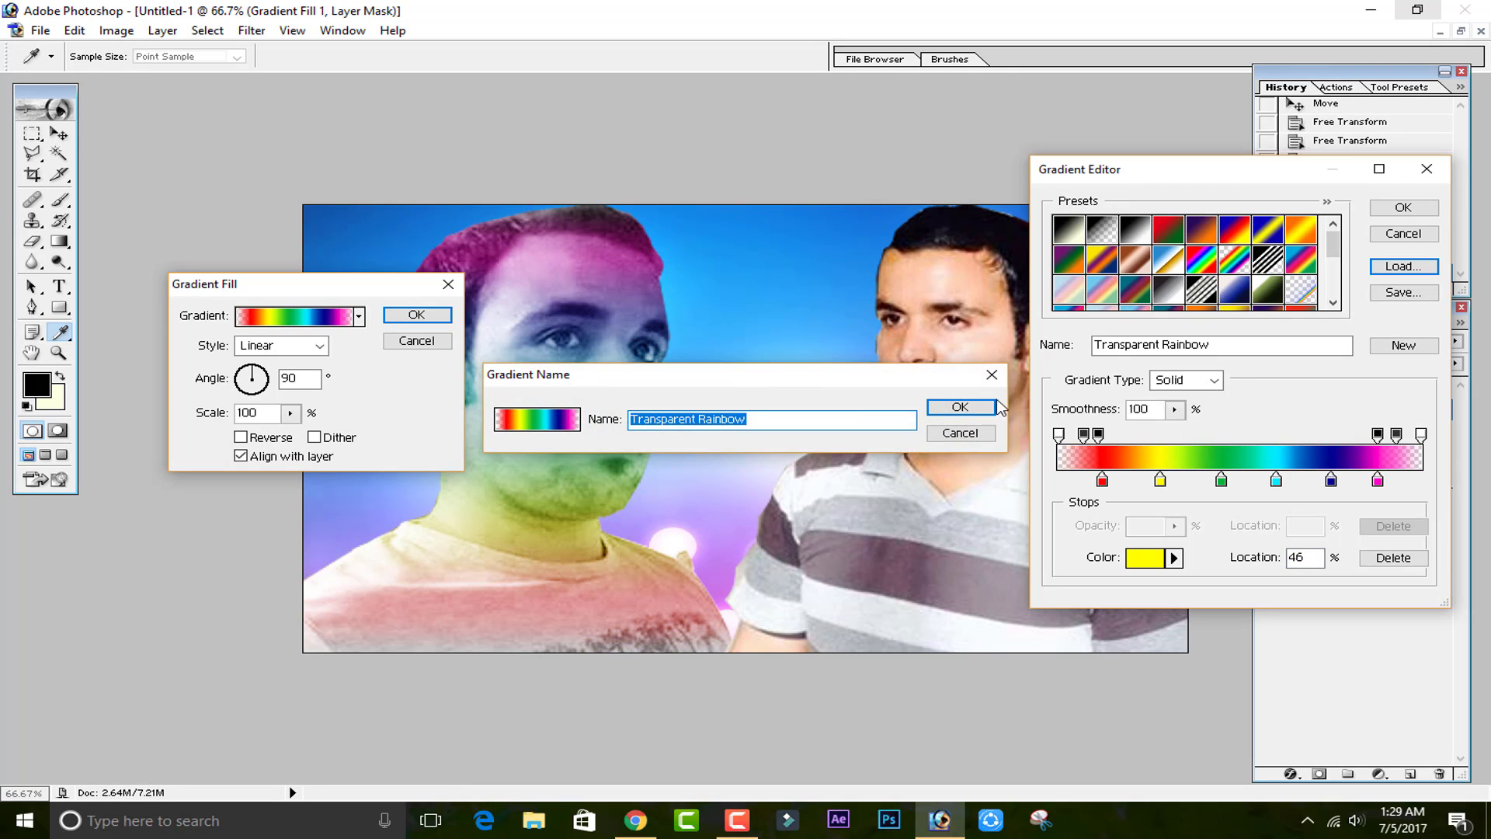
key("Return")
left_click(1162, 264)
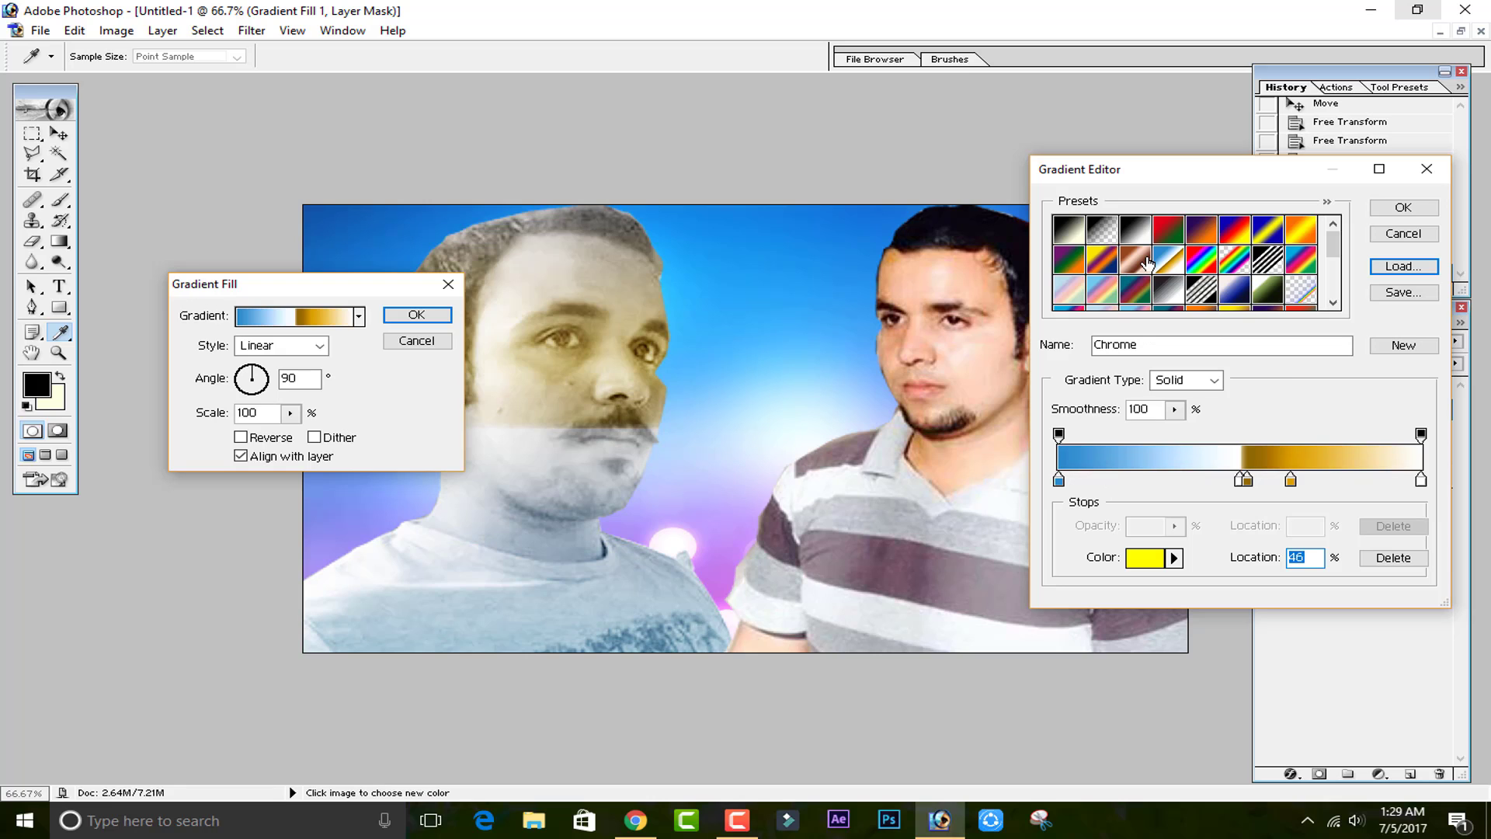
left_click(1148, 264)
left_click(1201, 260)
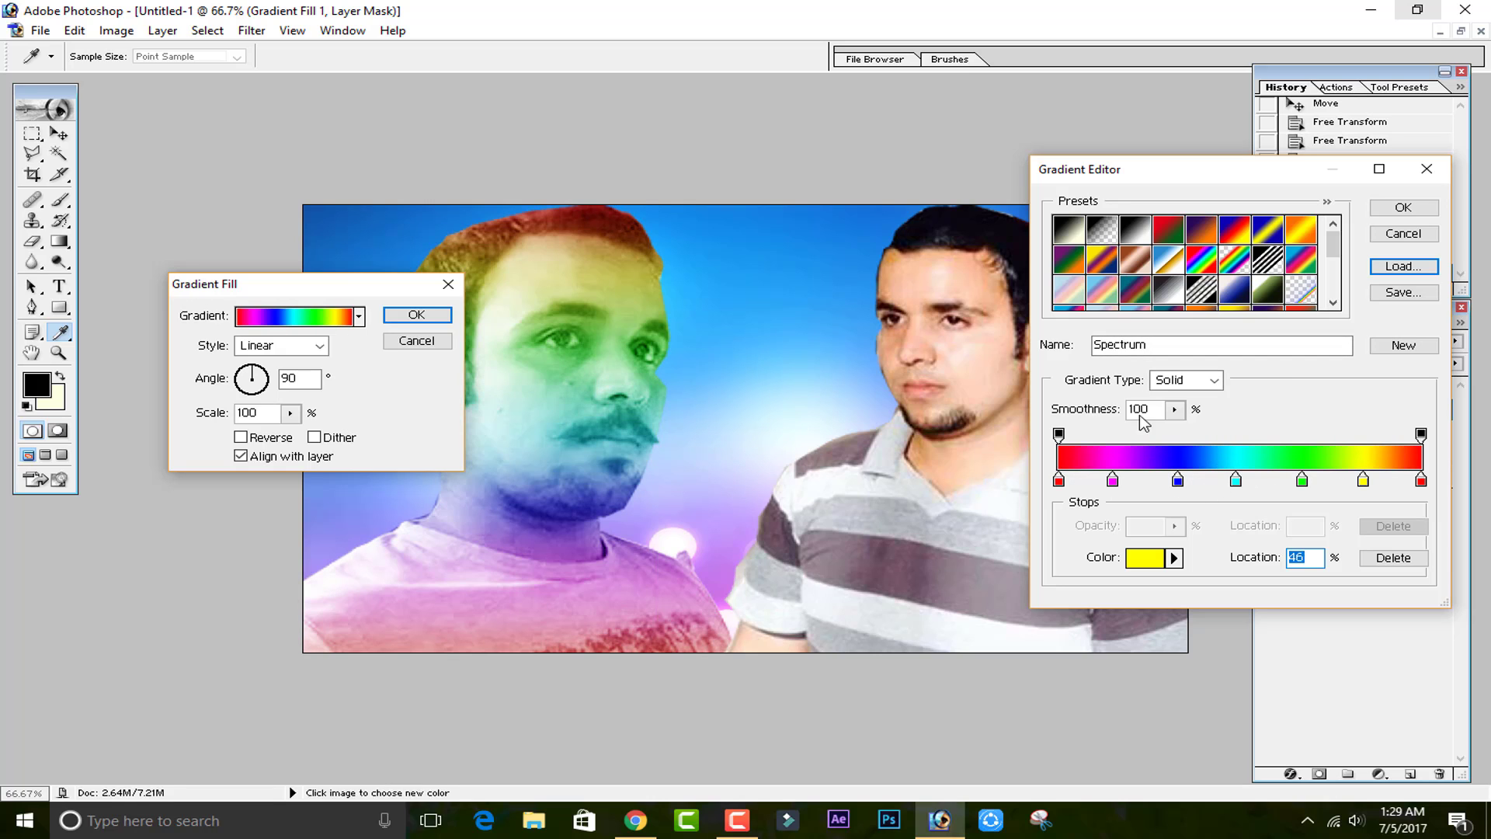
left_click(1167, 265)
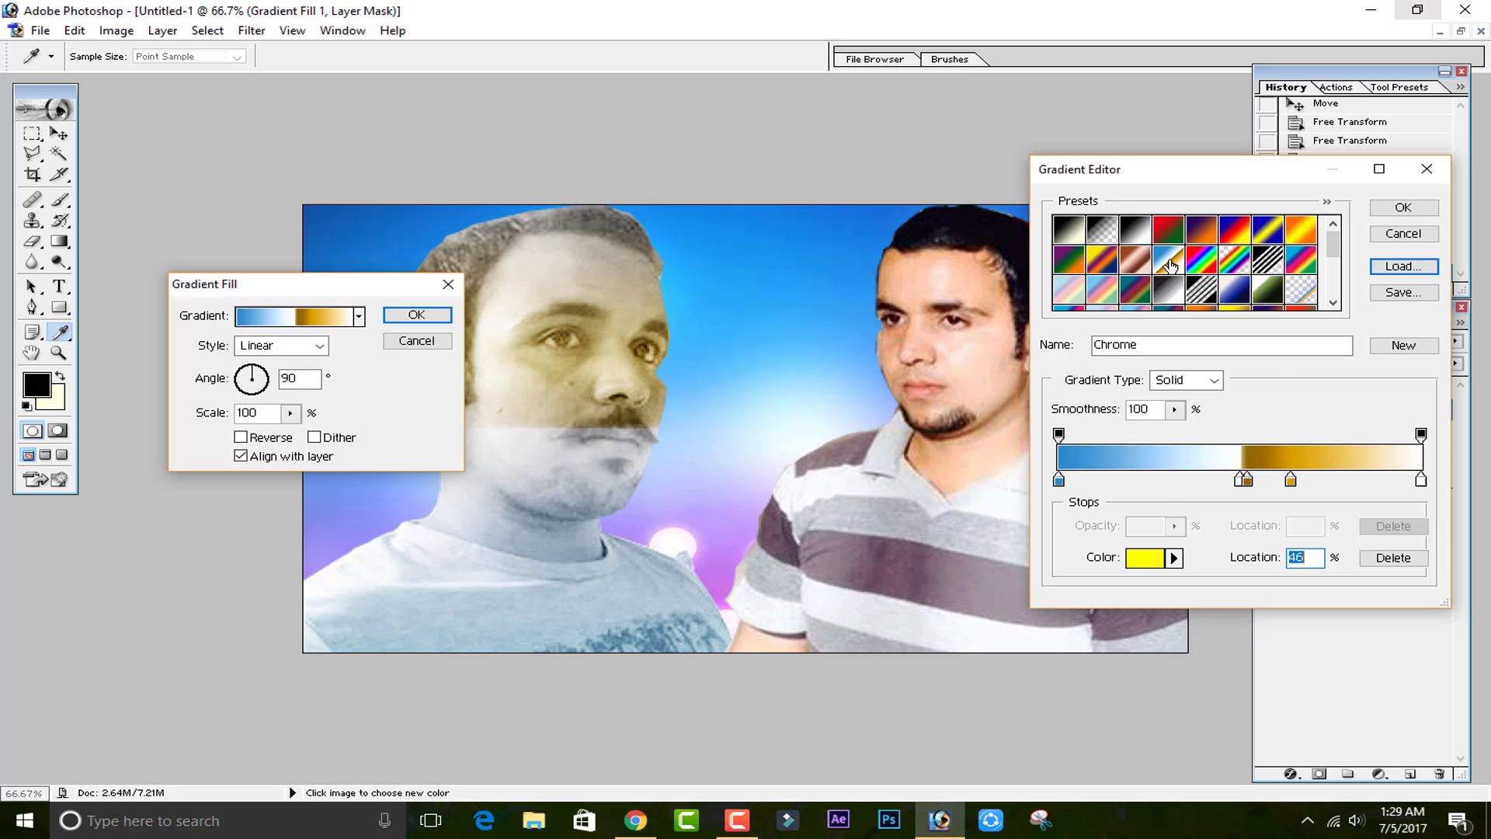
double_click(1170, 266)
key("Escape")
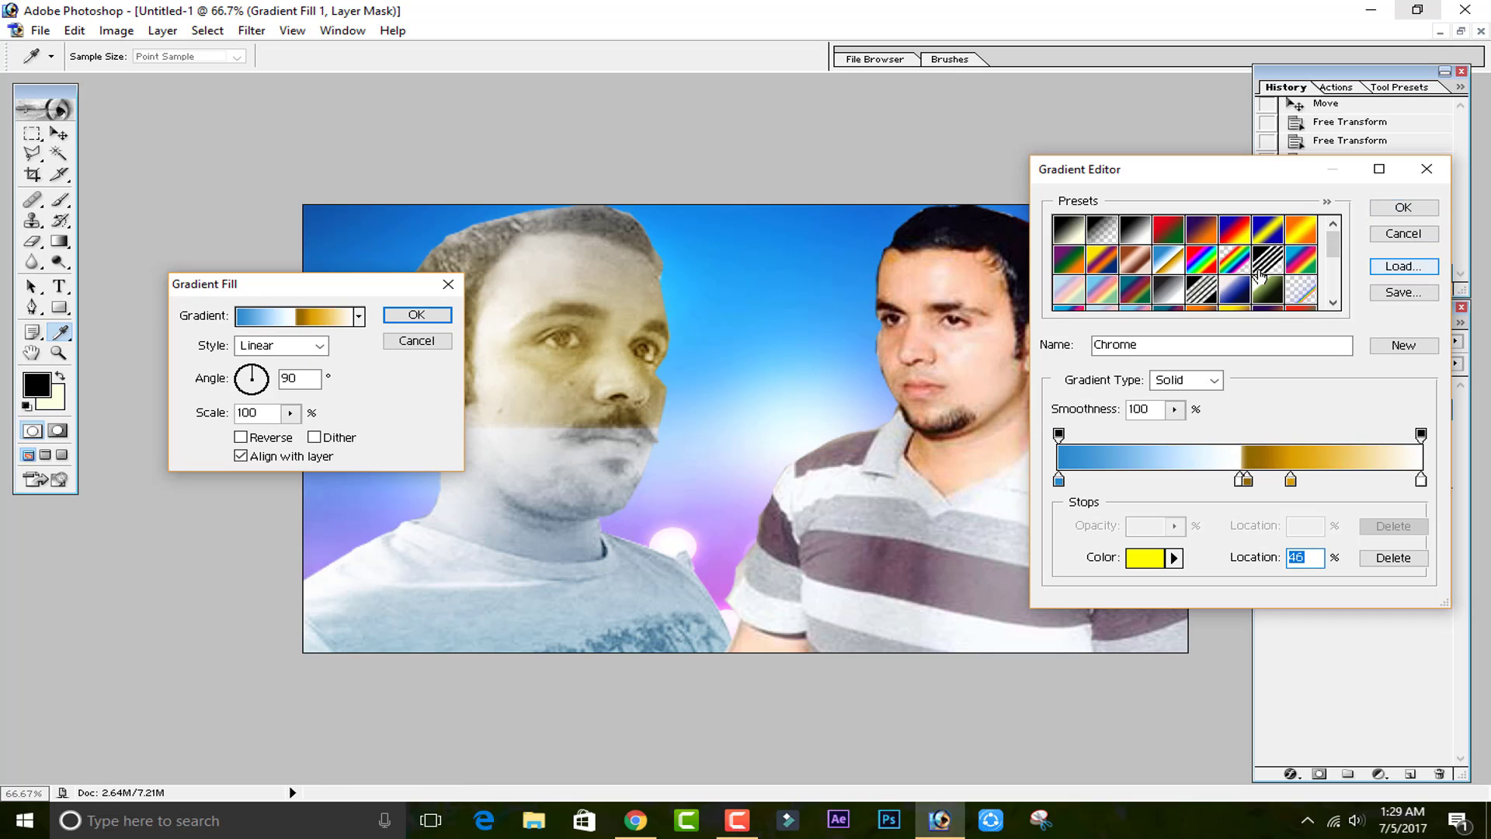
Apply the Chrome gradient, try the Radial and Angle styles with a 141° angle, then cancel the gradient fill dialog.
left_click(1404, 208)
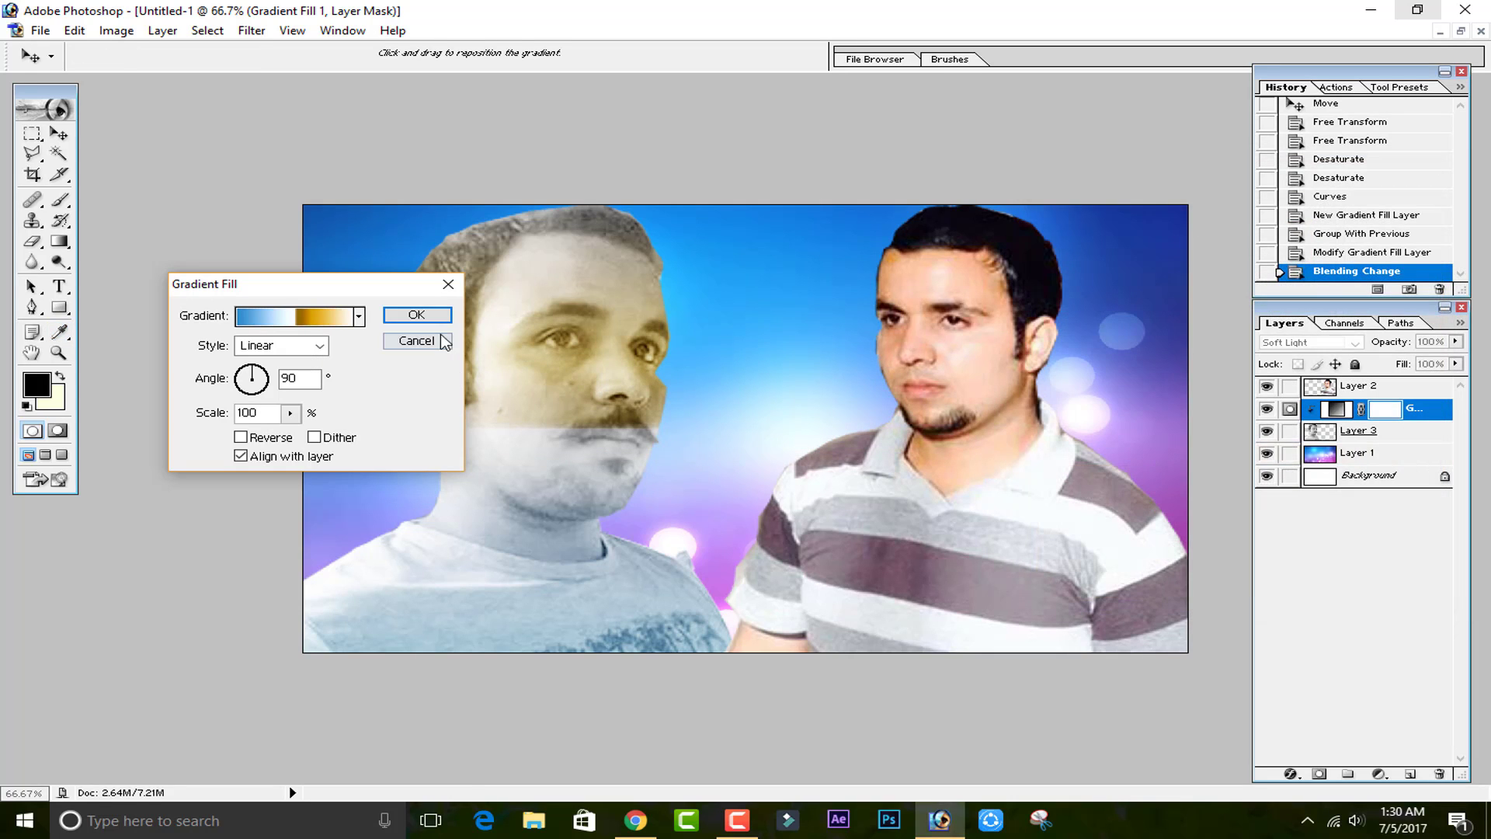
left_click(319, 345)
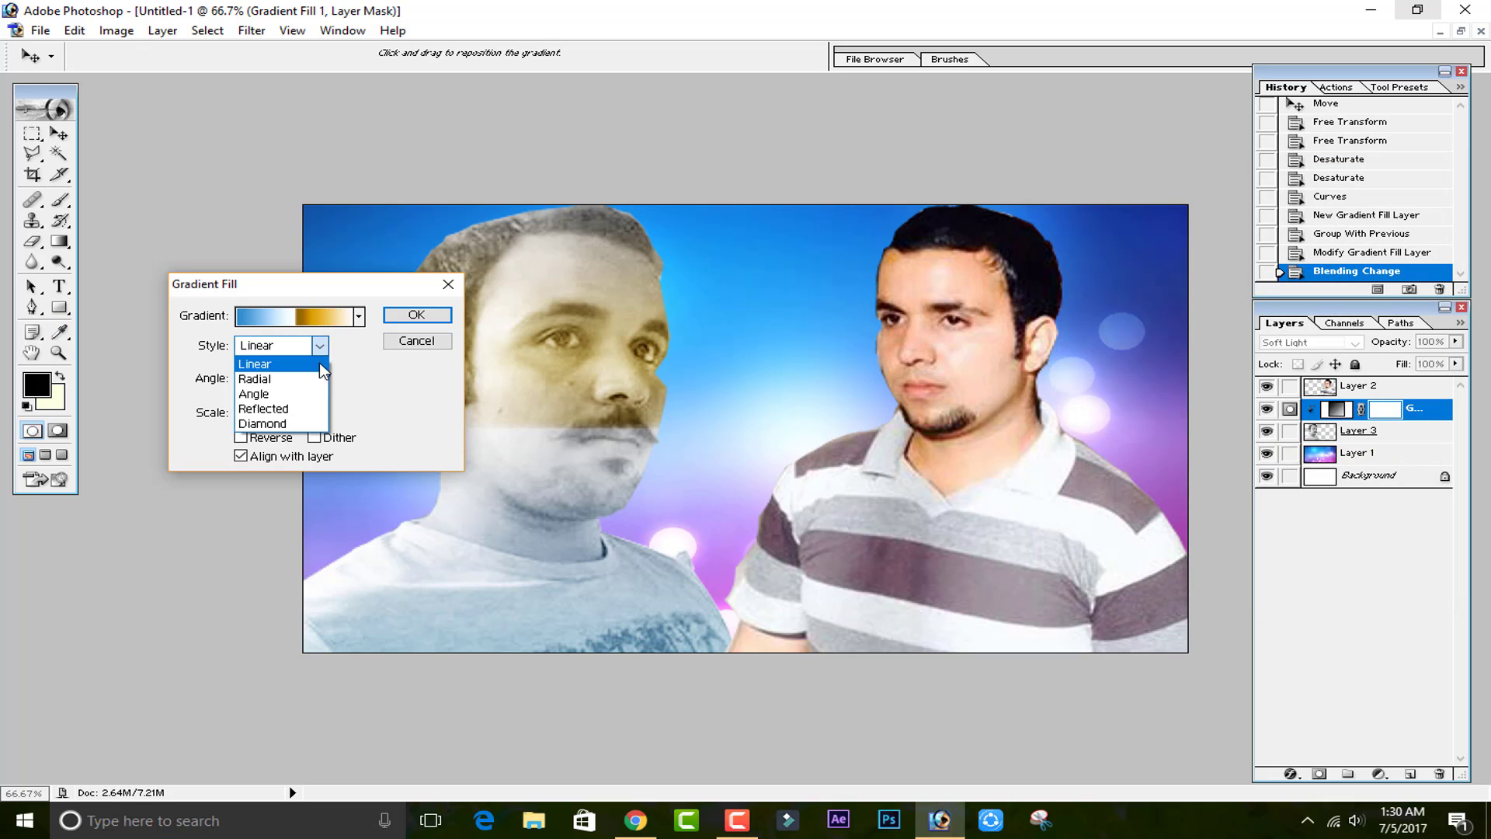
left_click(311, 379)
left_click(319, 345)
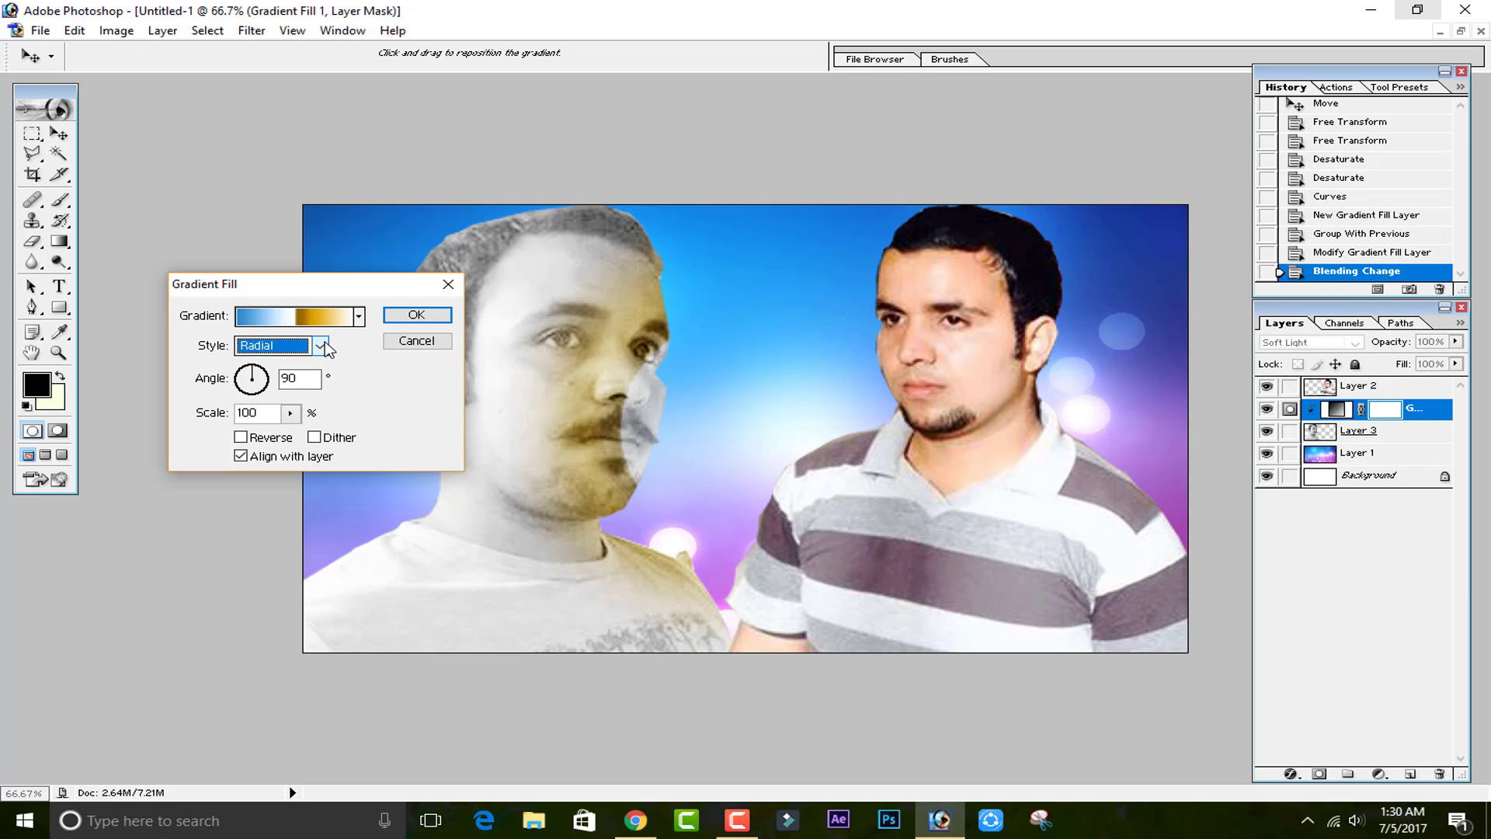
left_click(311, 394)
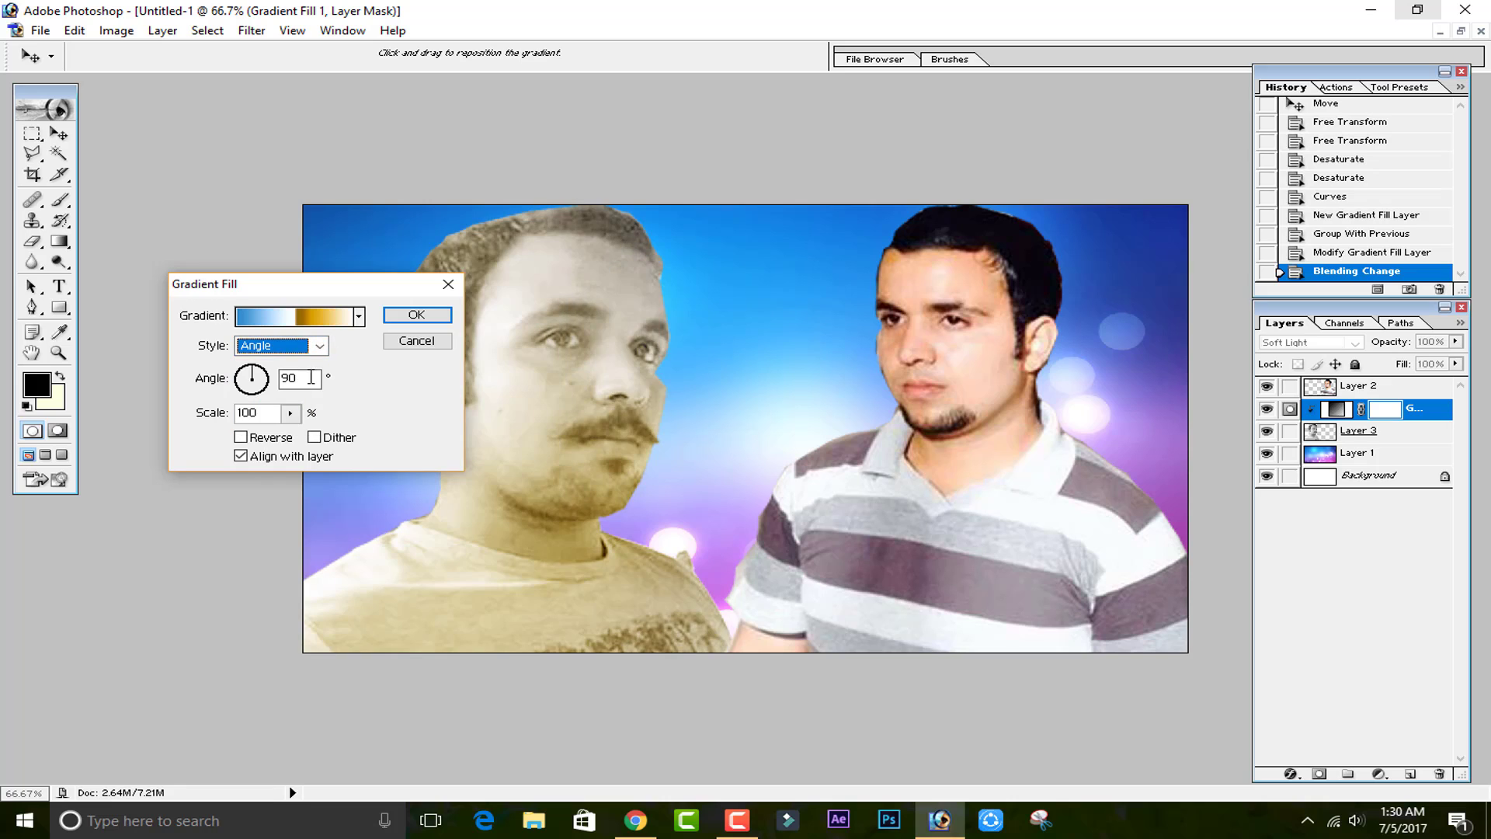
left_click(246, 375)
left_click(393, 341)
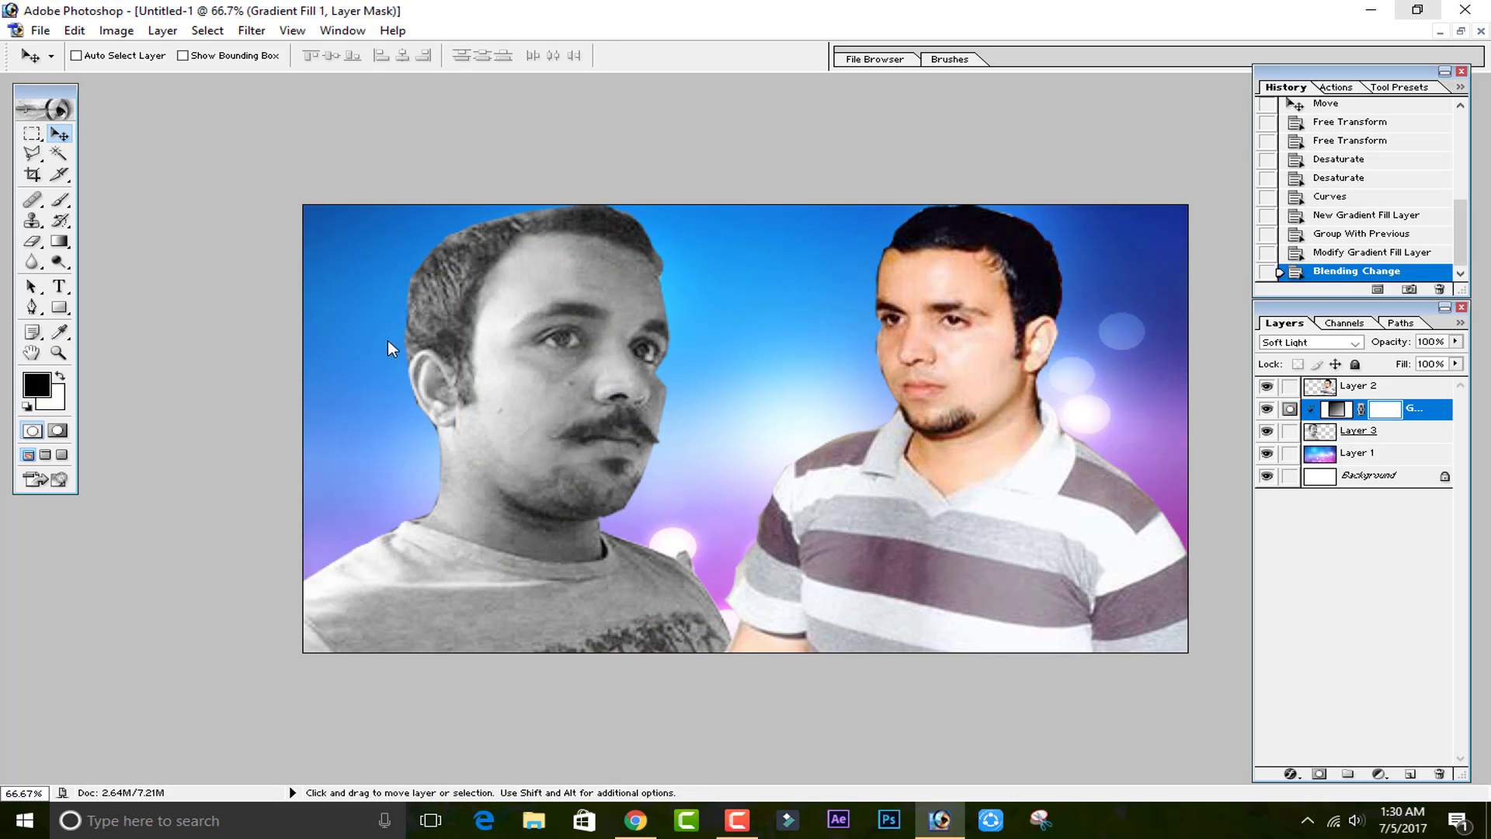
Reopen the gradient fill layer's settings and apply the Spectrum gradient preset.
double_click(1337, 412)
left_click(327, 317)
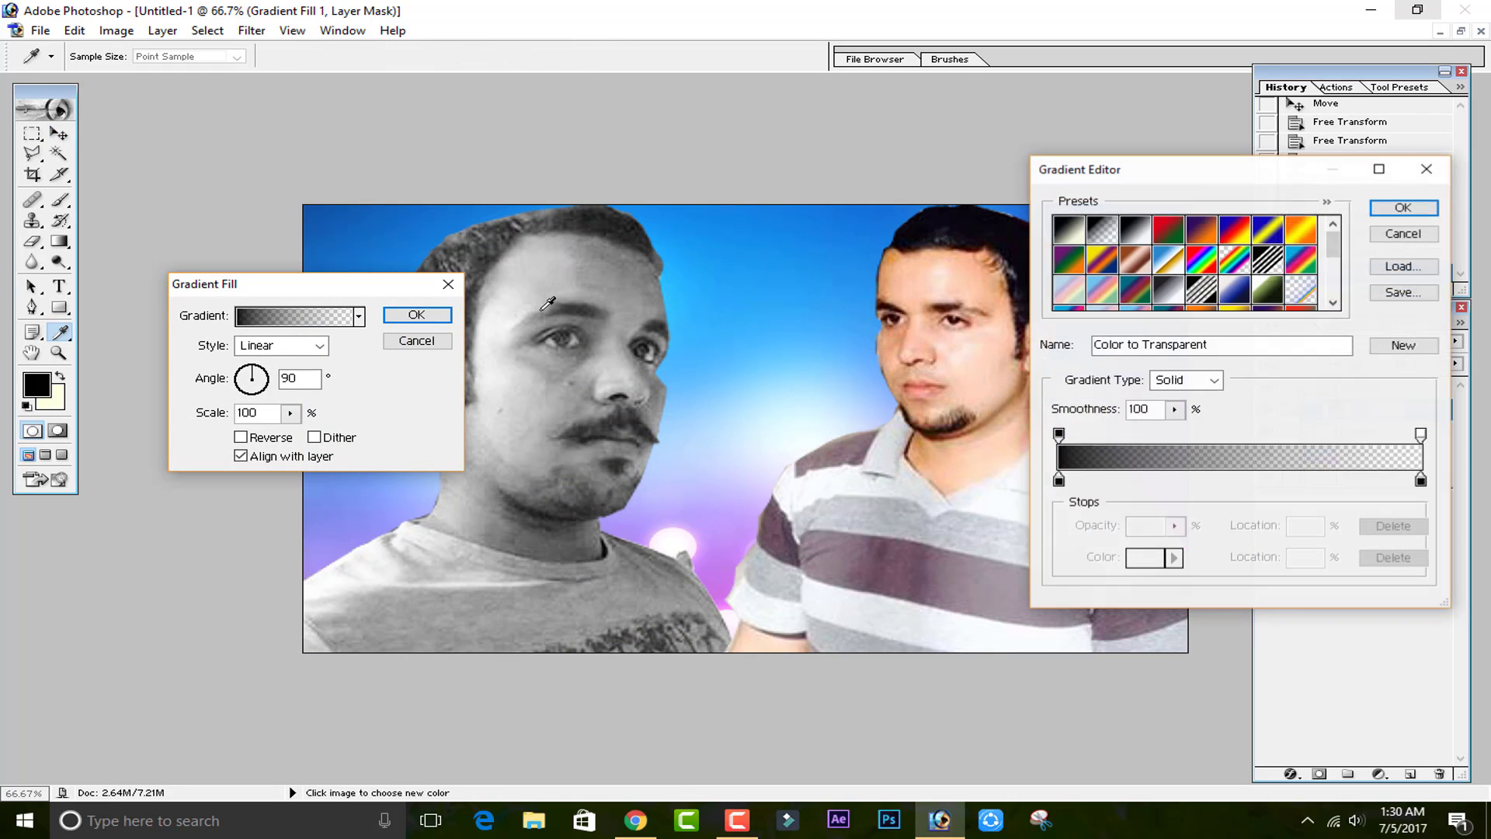
left_click(1188, 264)
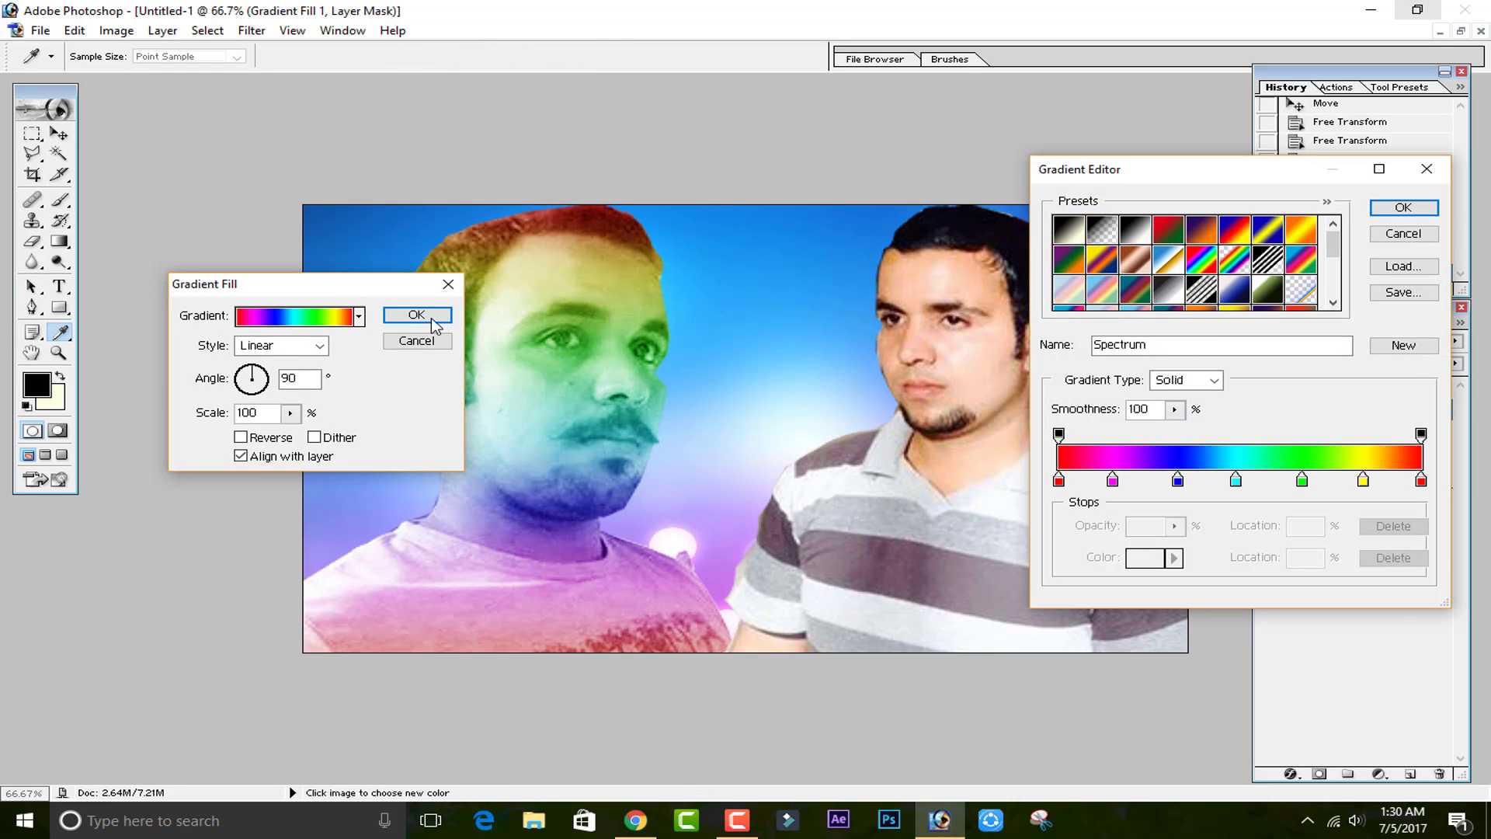
left_click(1403, 207)
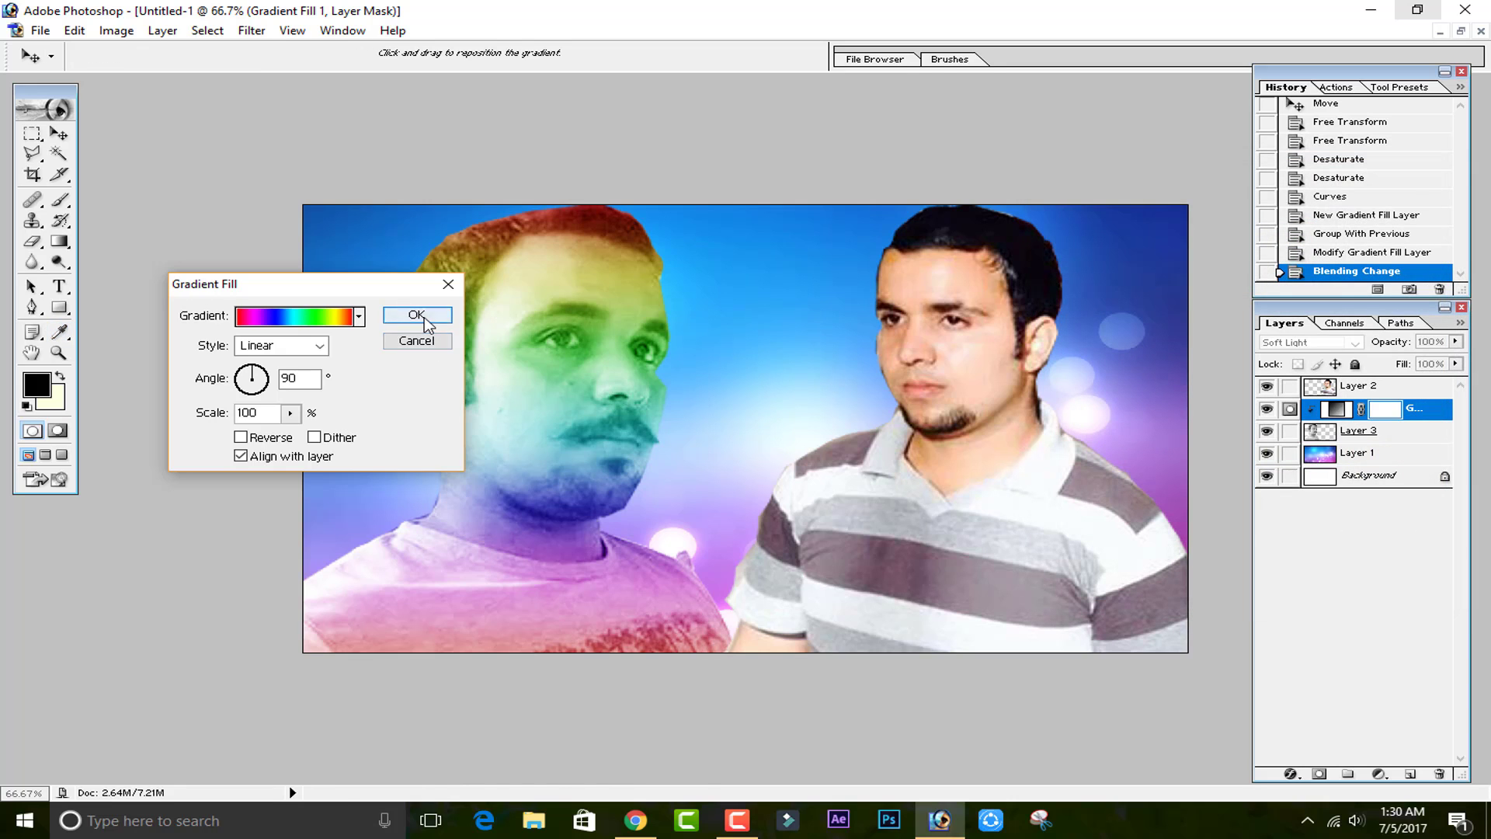
left_click(417, 315)
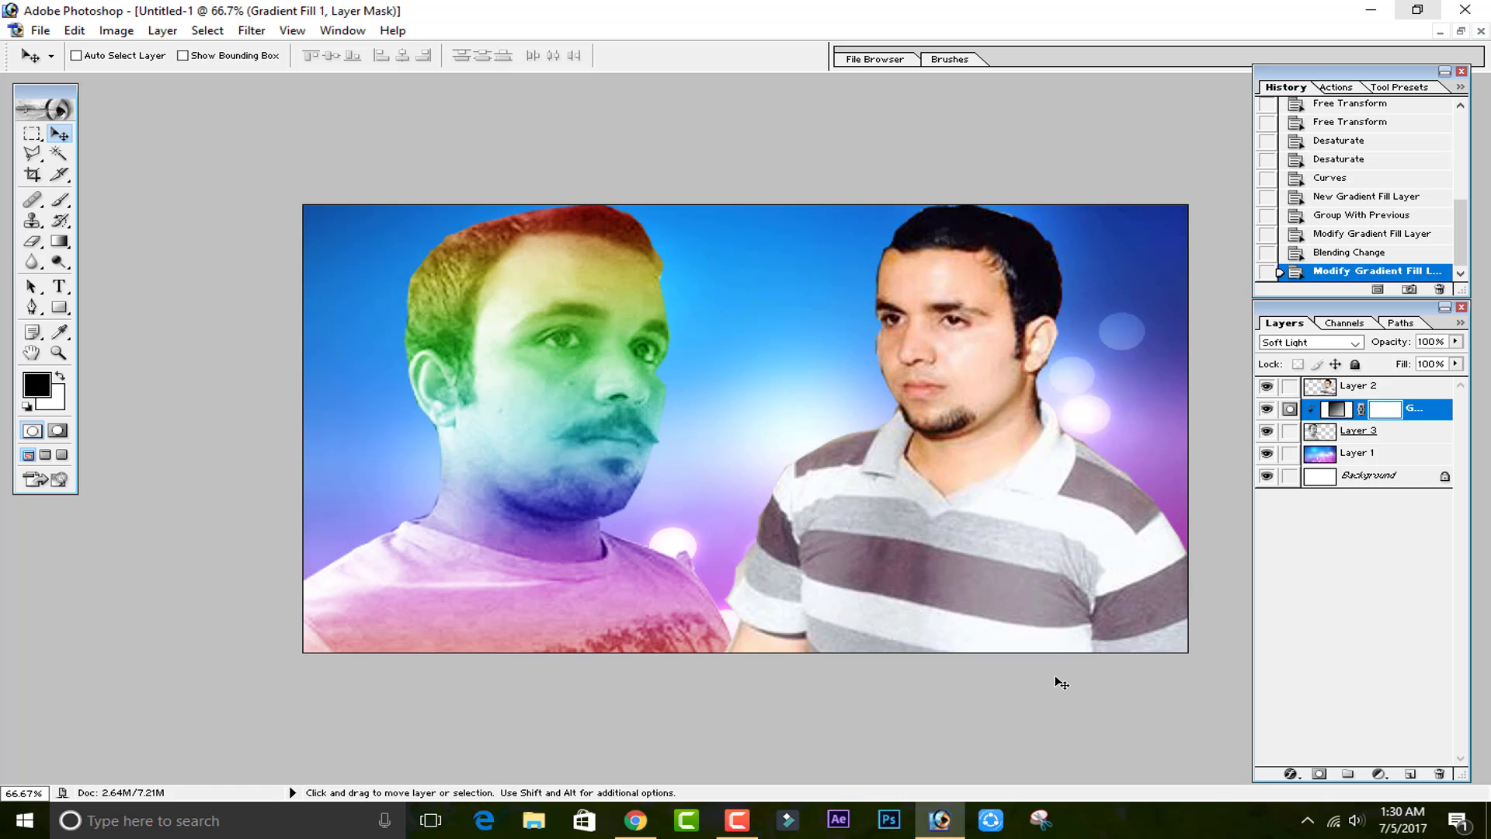
Save a JPEG copy of the image to the Desktop as Untitled-1 copy.jpg.
left_click(40, 30)
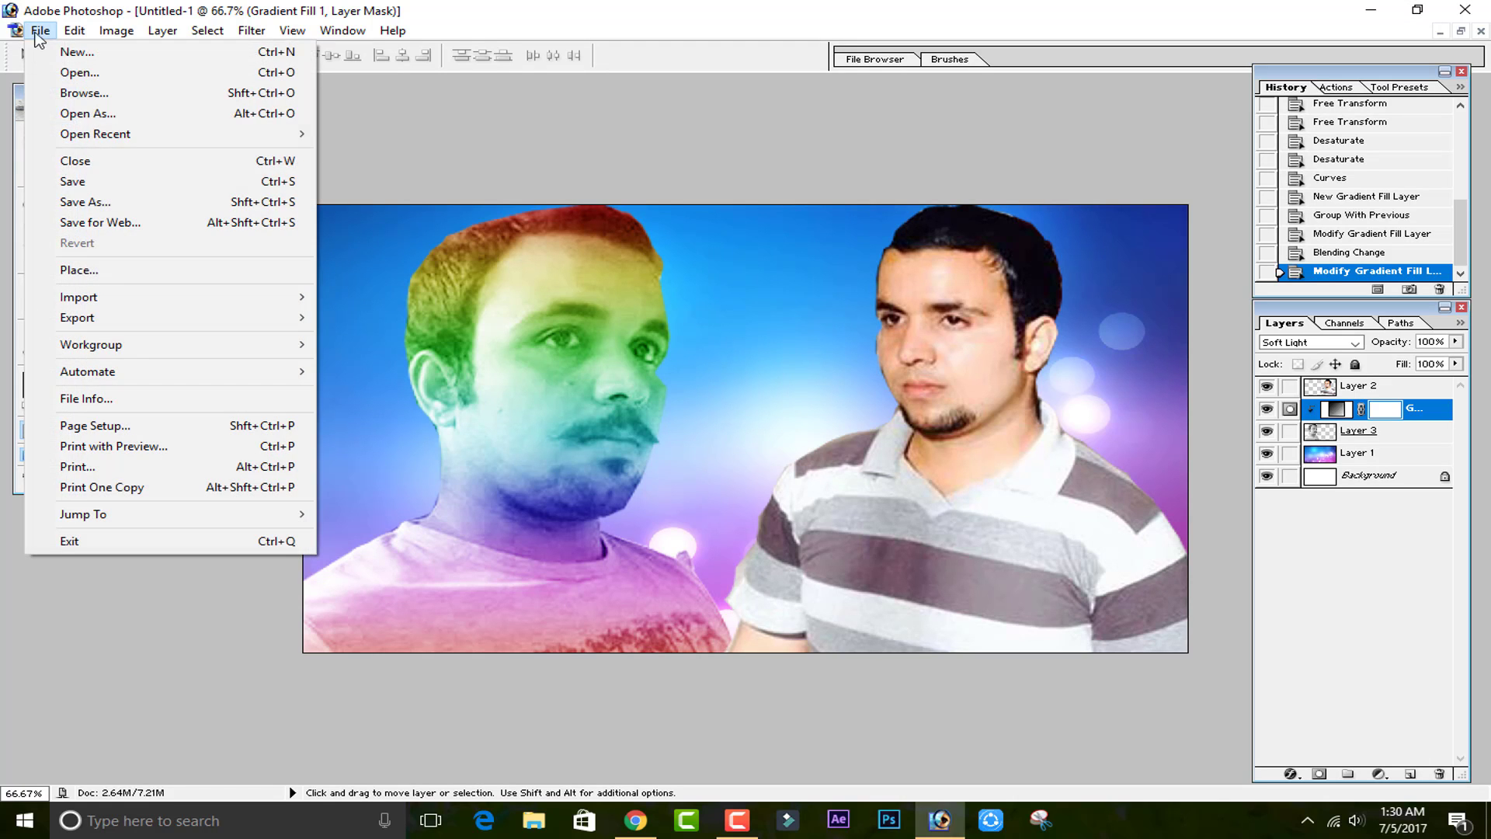
left_click(110, 199)
left_click(681, 519)
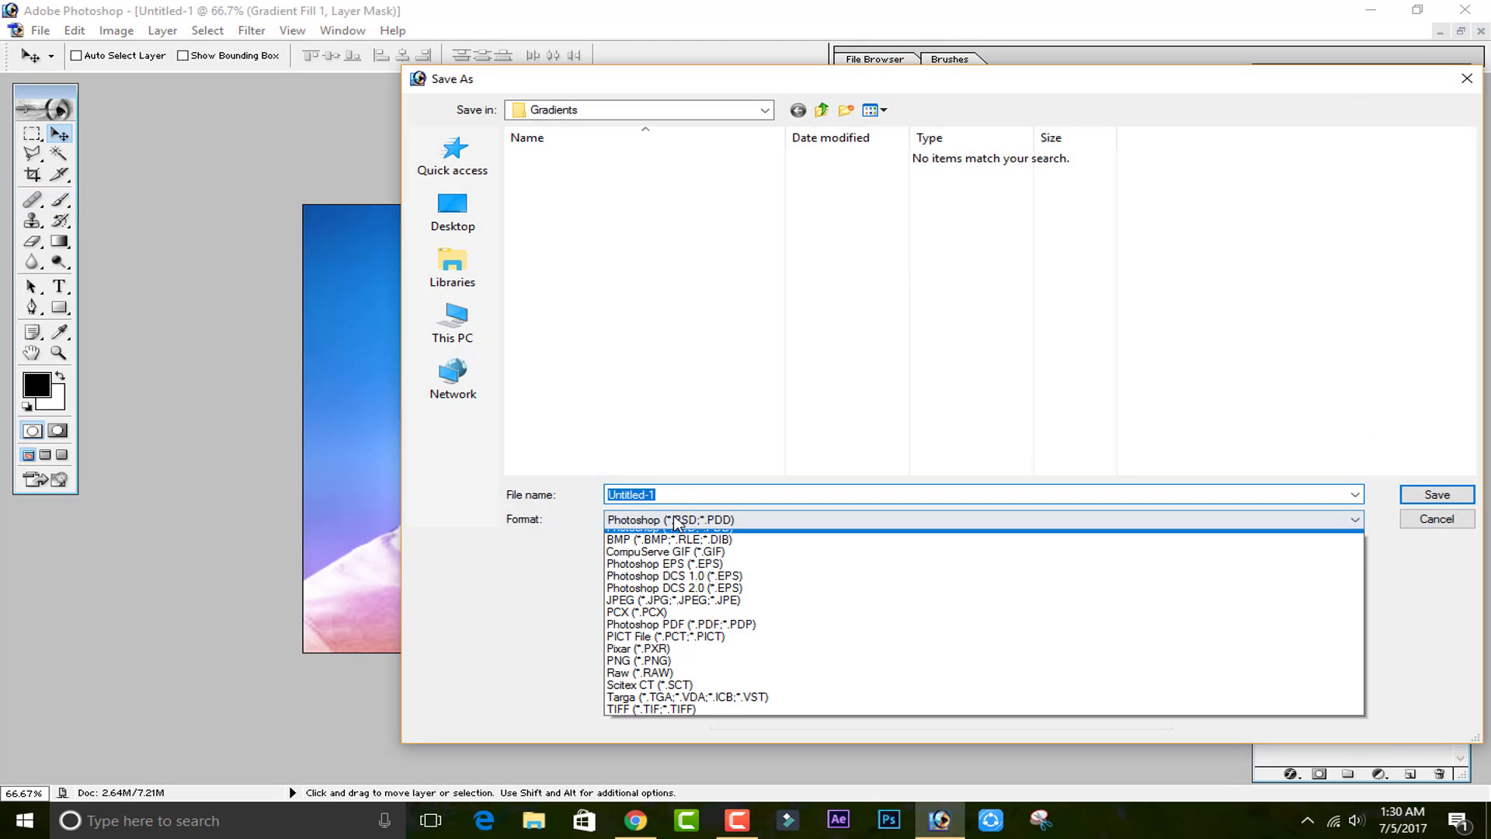
left_click(694, 608)
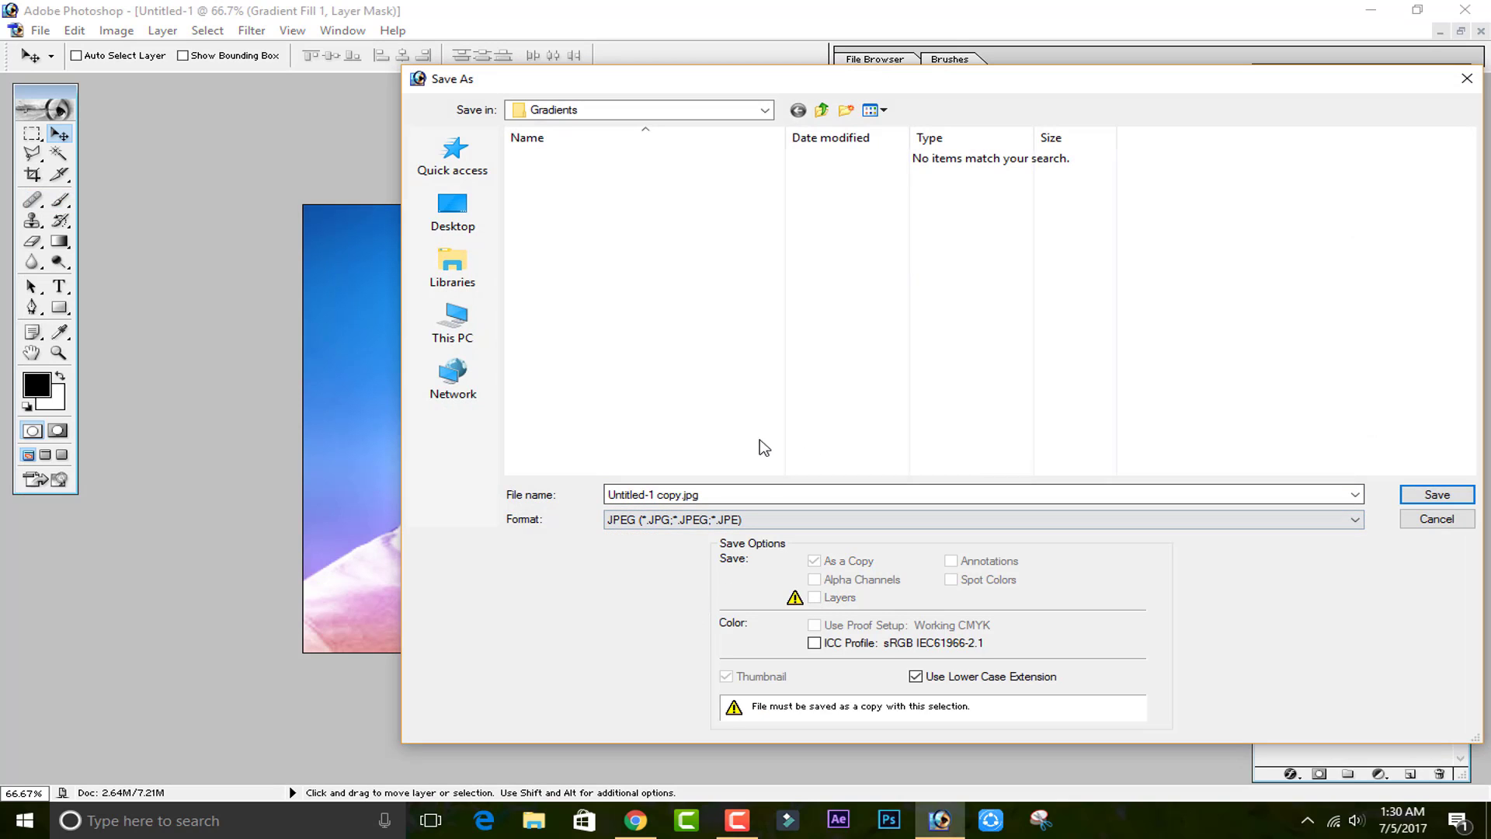
left_click(453, 211)
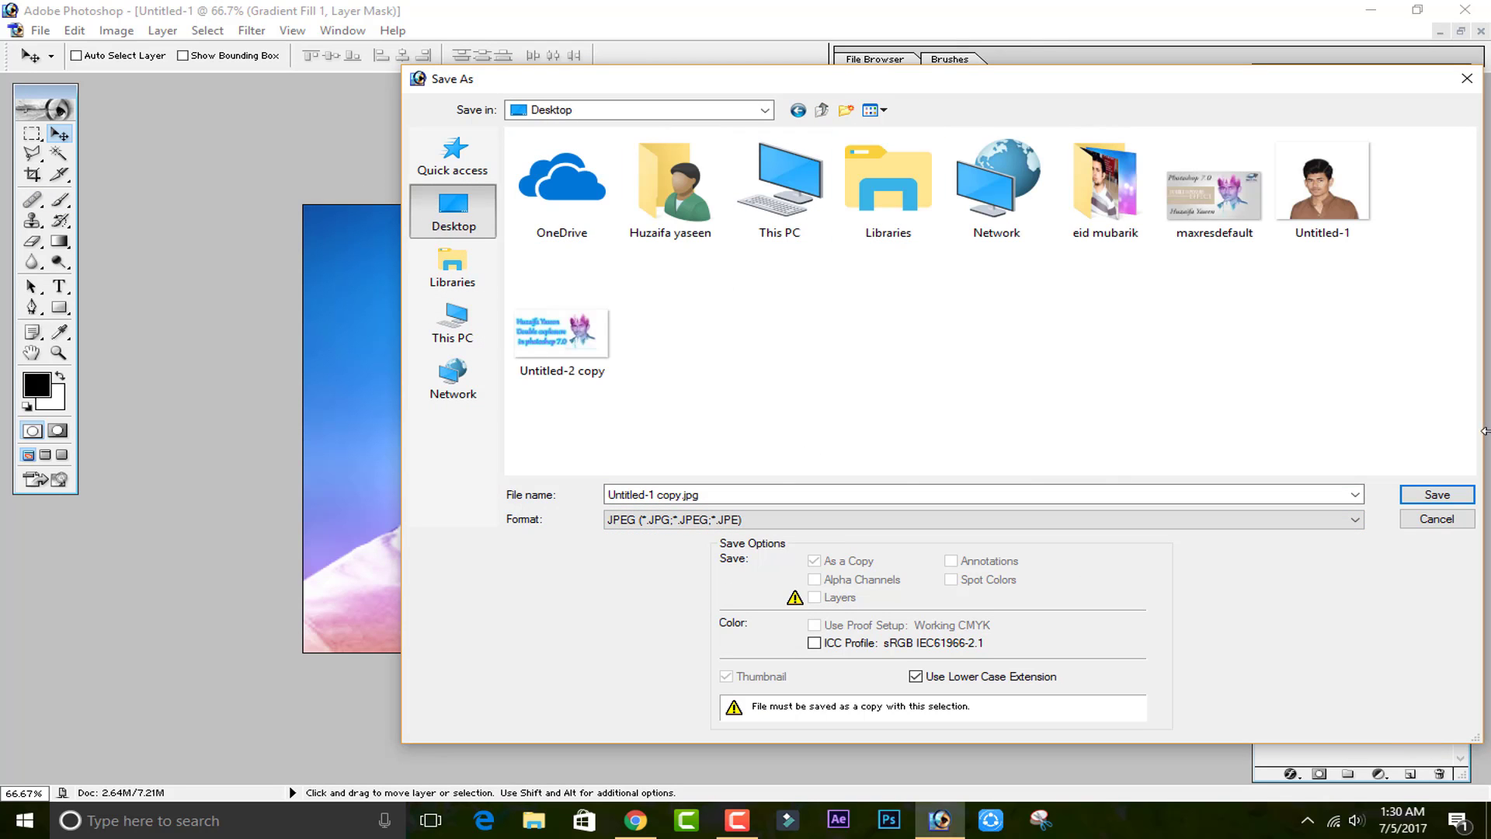
left_click(1437, 495)
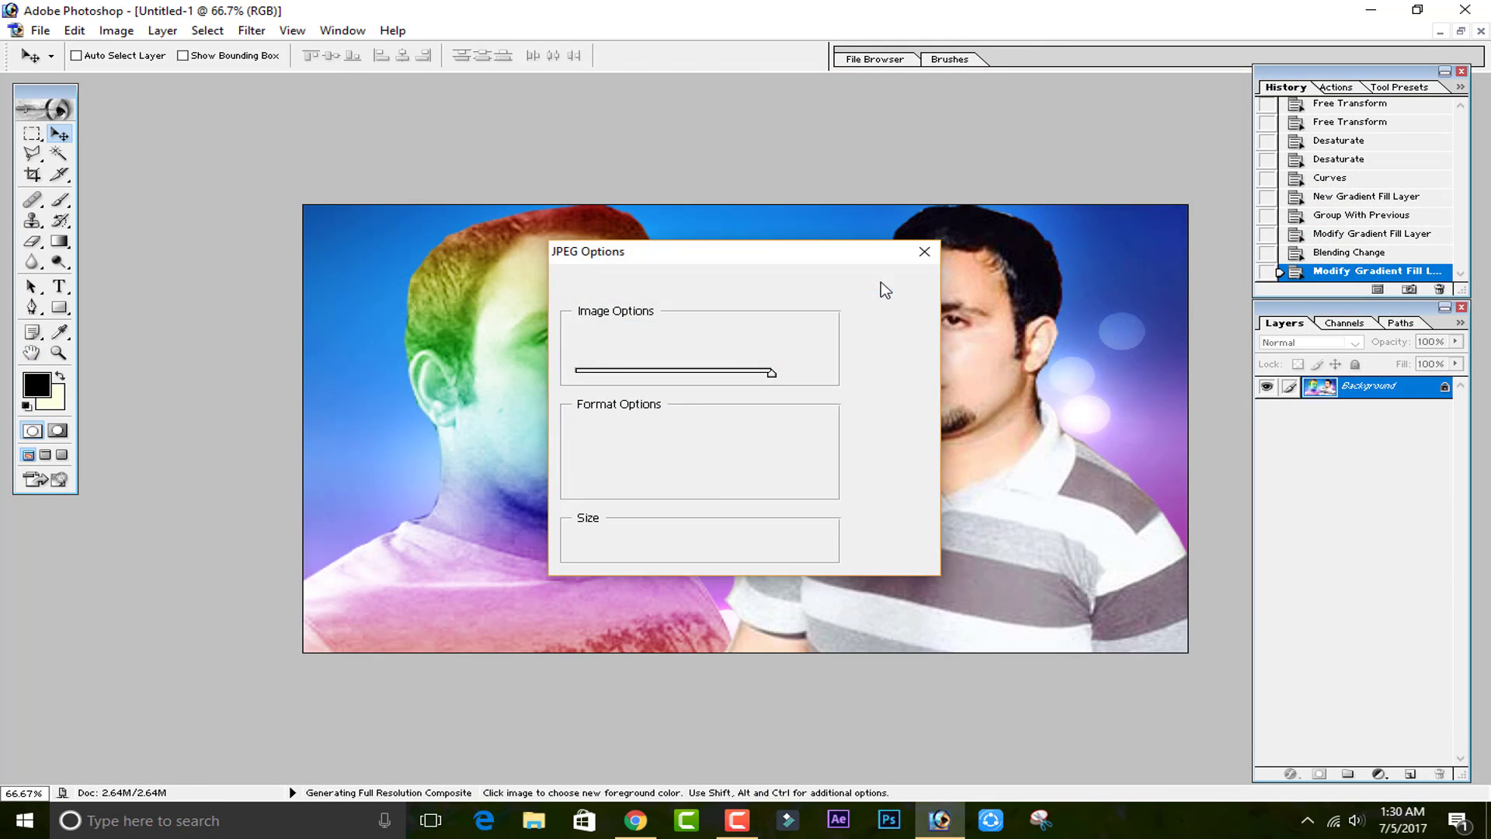
left_click(885, 290)
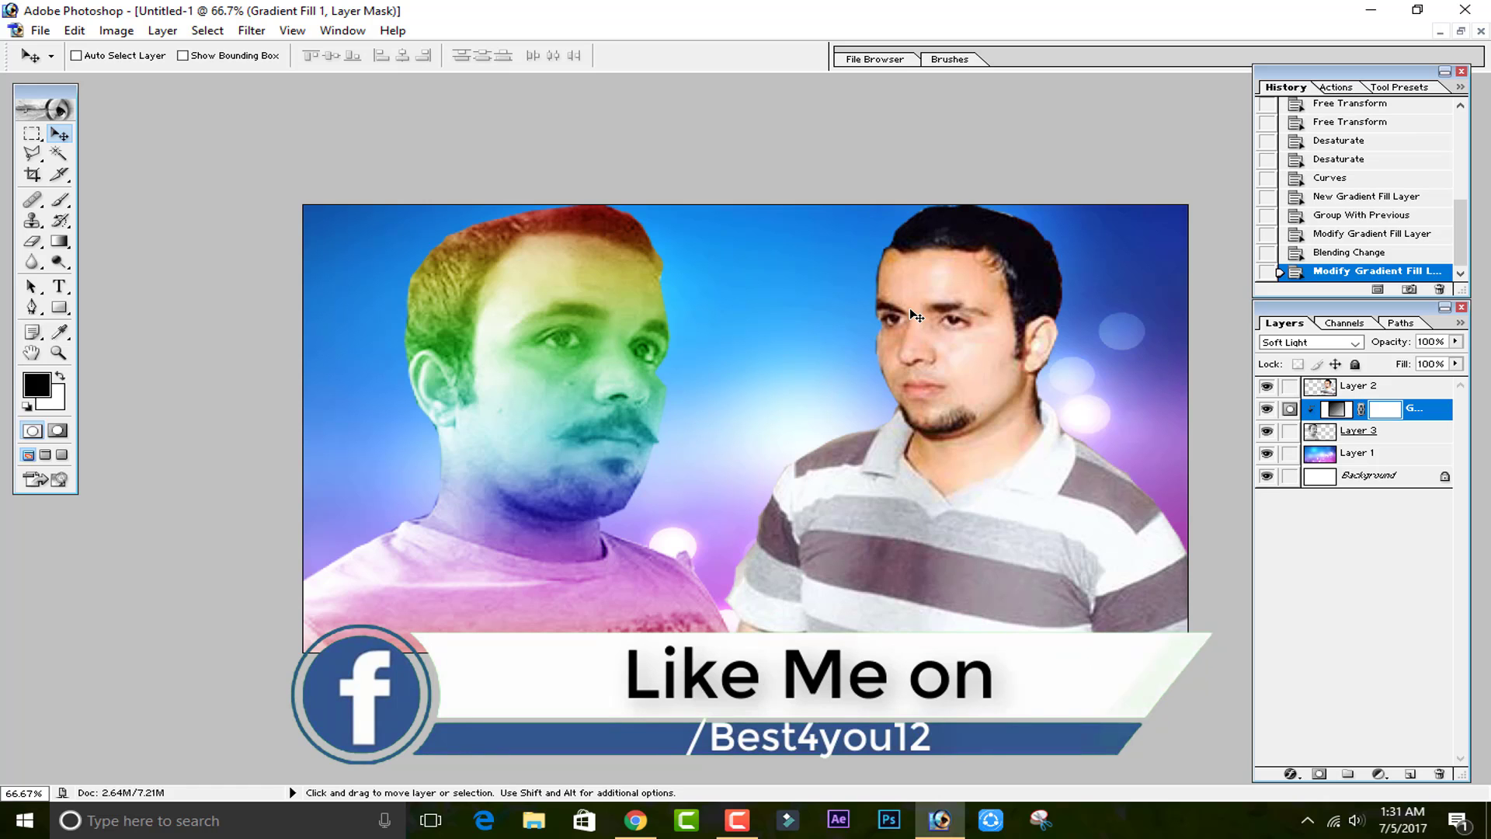
Open Save As to save the layered document as a Photoshop PSD file on the Desktop.
left_click(49, 30)
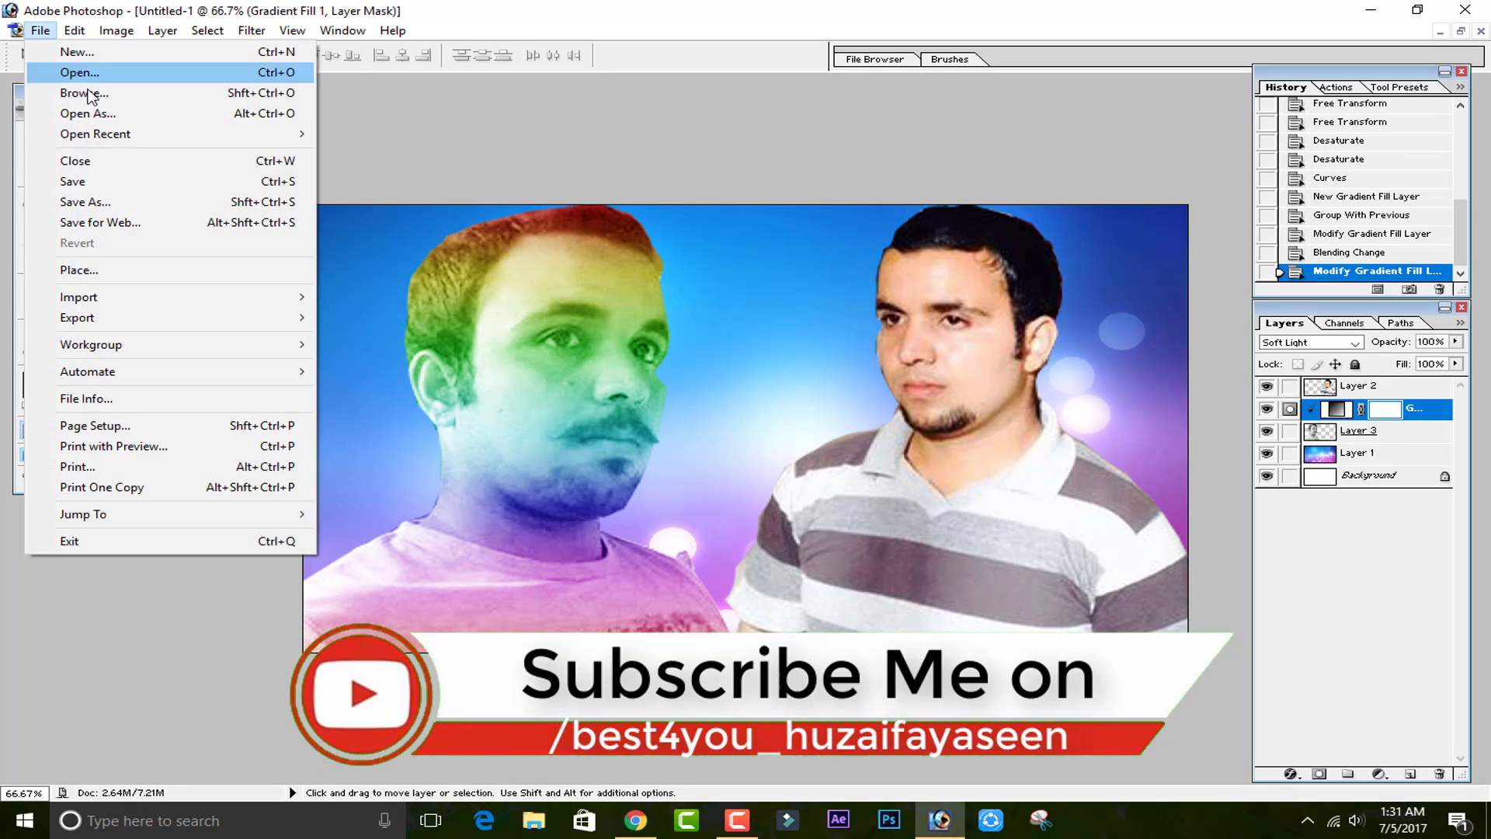
left_click(132, 208)
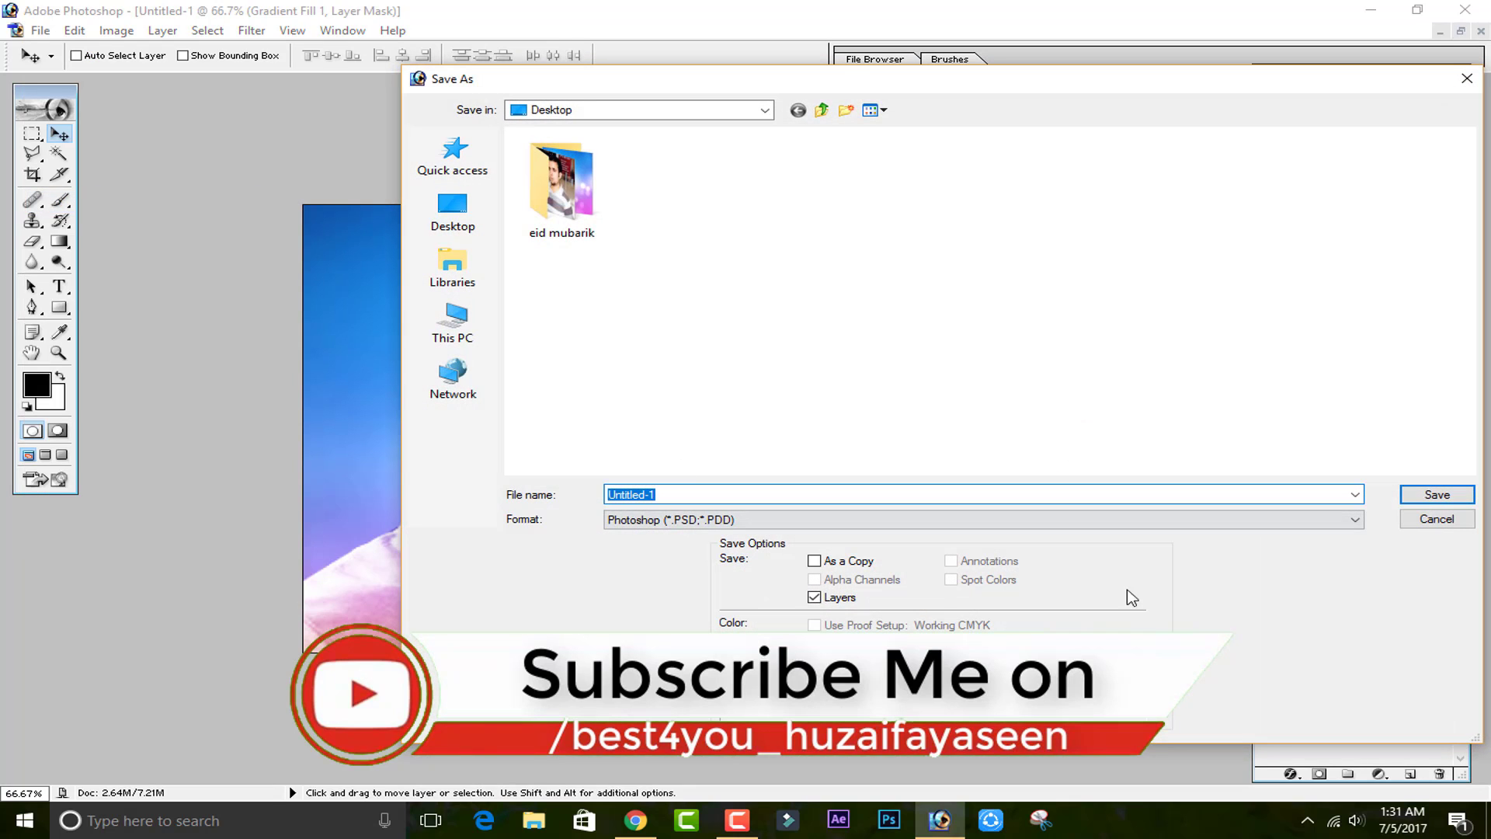